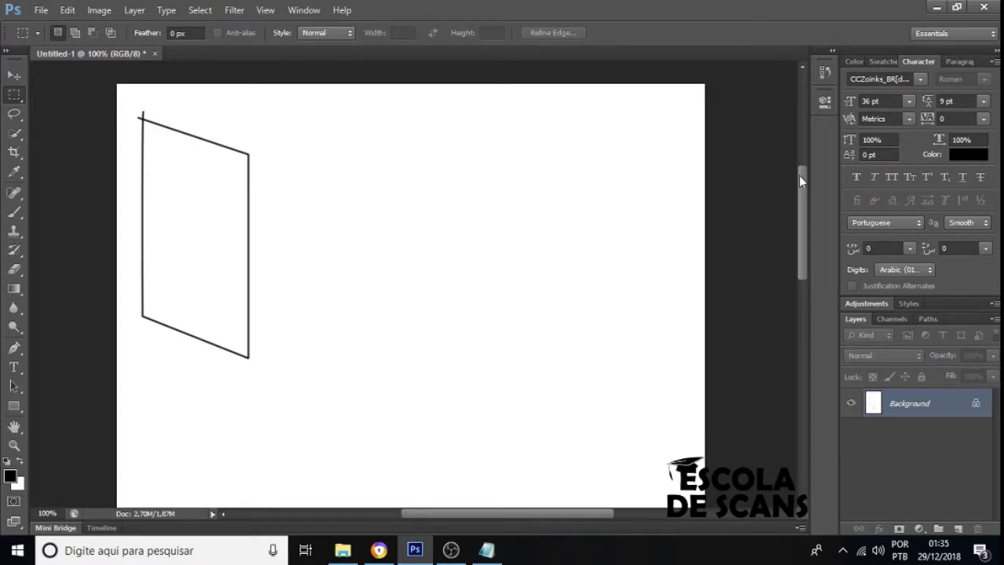
{"action": "mouse_move", "coordinate": [799, 175]}
{"action": "left_mouse_down"}
{"action": "mouse_move", "coordinate": [805, 325]}
{"action": "mouse_move", "coordinate": [784, 174]}
{"action": "left_mouse_up"}
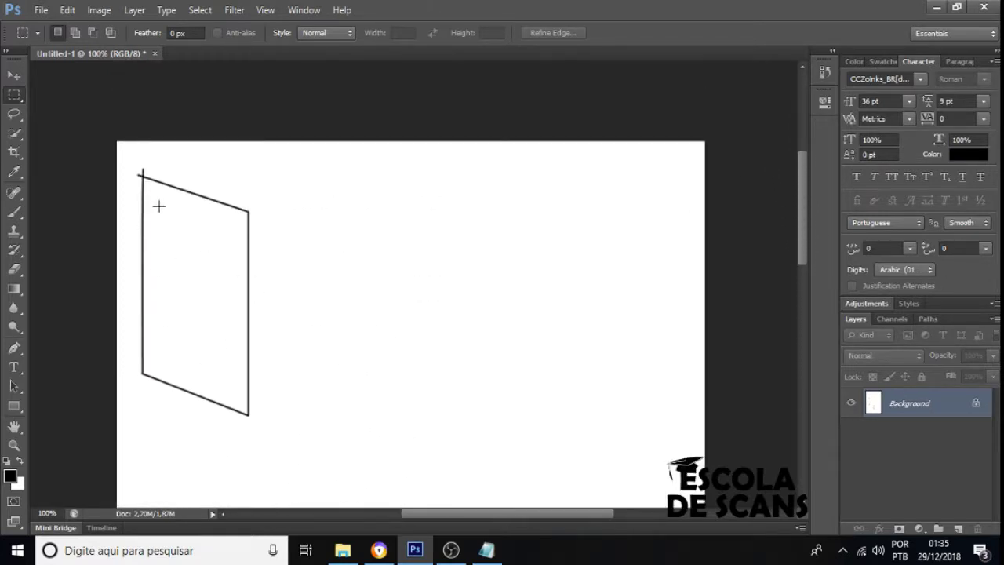
{"action": "scroll", "coordinate": [173, 243], "scroll_direction": "down", "scroll_amount": 10}
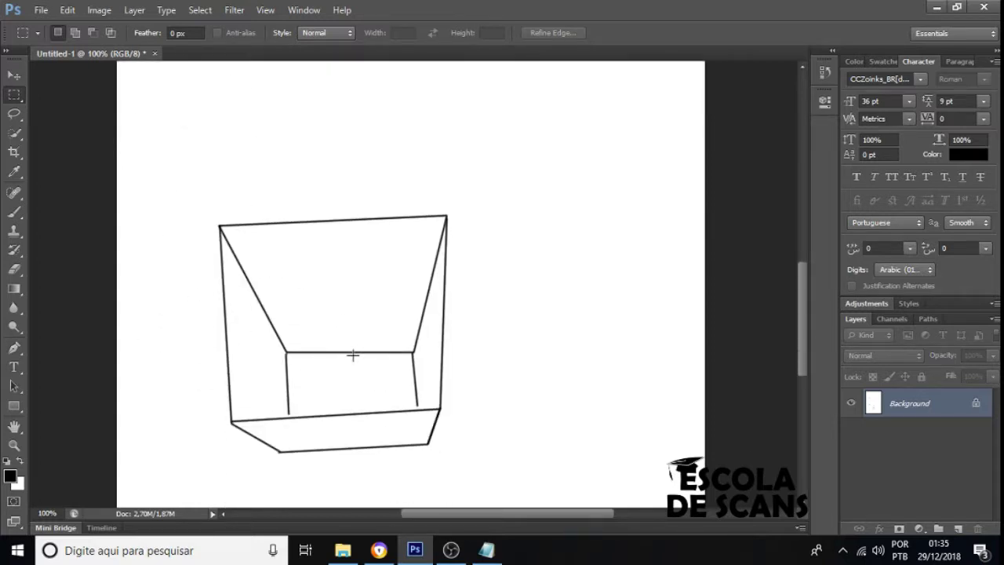
{"action": "scroll", "coordinate": [425, 296], "scroll_direction": "up", "scroll_amount": 10}
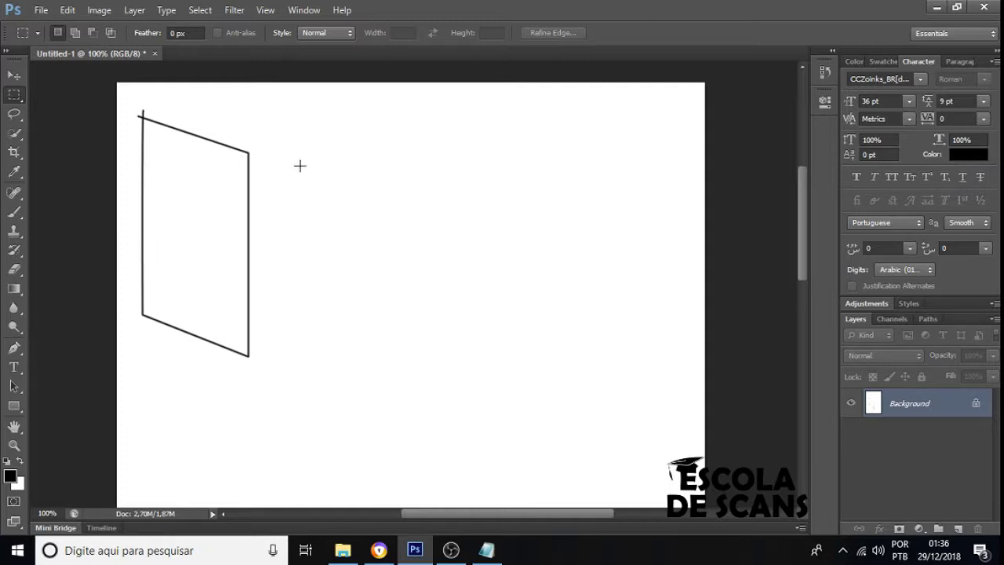
{"action": "mouse_move", "coordinate": [321, 144]}
{"action": "left_mouse_down"}
{"action": "mouse_move", "coordinate": [538, 339]}
{"action": "mouse_move", "coordinate": [324, 141]}
{"action": "left_mouse_up"}
{"action": "left_click", "coordinate": [538, 342]}
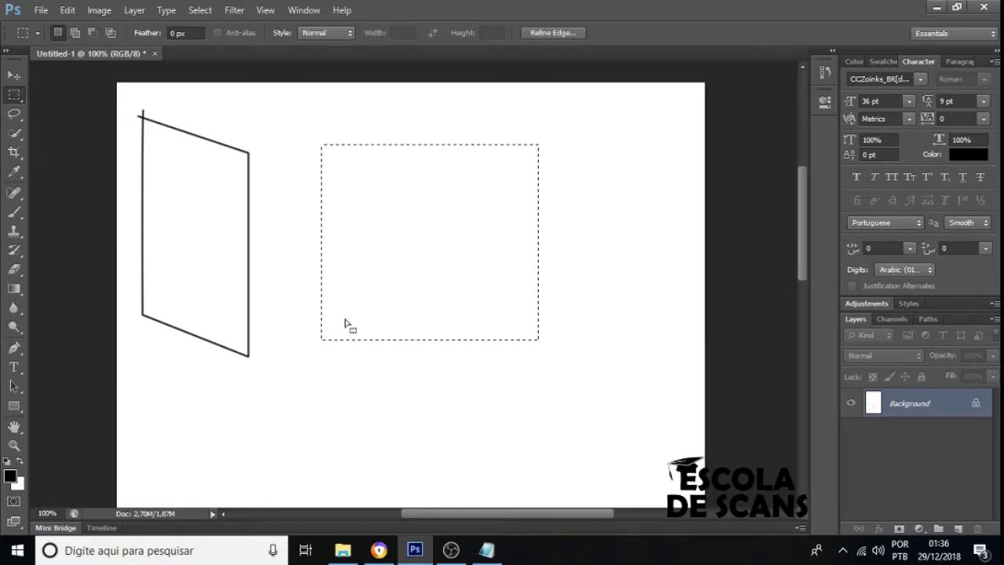
{"action": "left_click", "coordinate": [314, 291]}
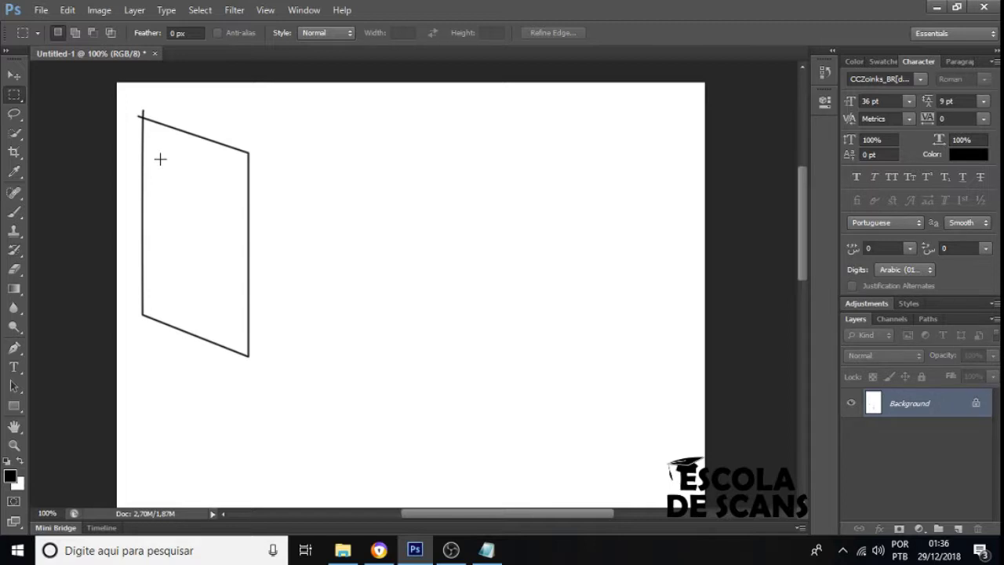
- Draw a closed rectangular path with the Pen tool in the blank area beside the slanted panel
{"action": "left_click", "coordinate": [15, 351]}
{"action": "left_click", "coordinate": [371, 191]}
{"action": "left_click", "coordinate": [376, 348]}
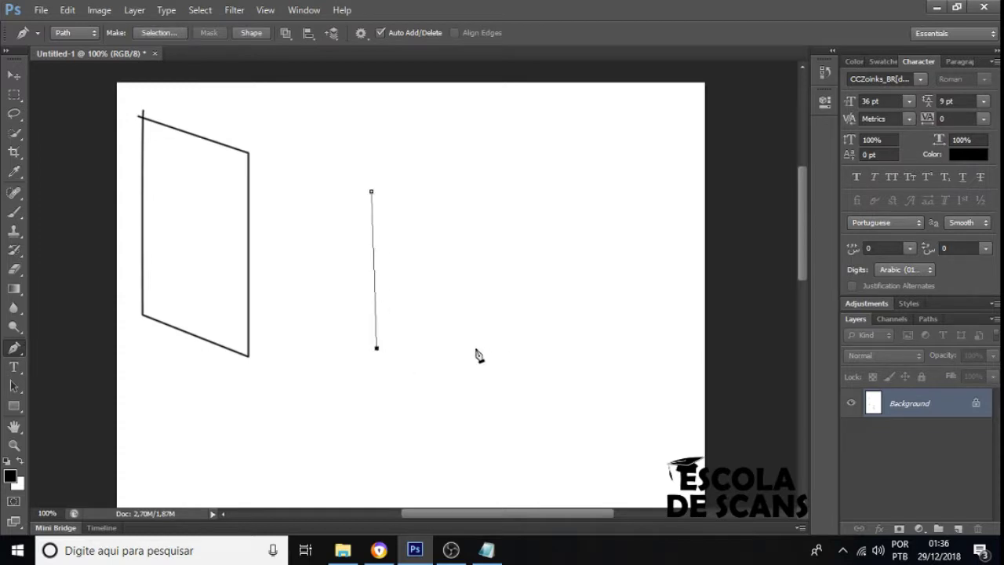
{"action": "key", "text": "ctrl+z"}
{"action": "left_click", "coordinate": [372, 362]}
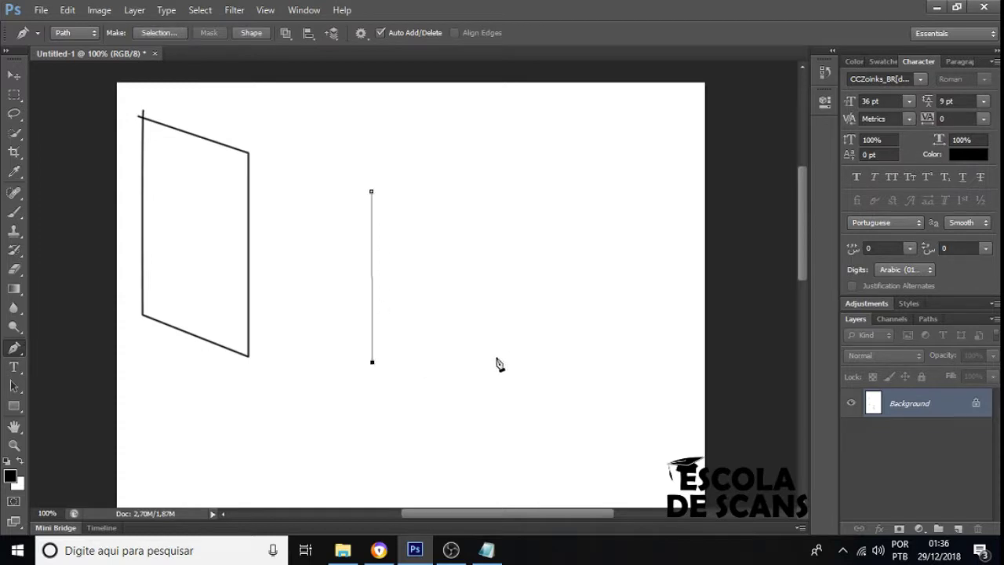
{"action": "left_click", "coordinate": [577, 364]}
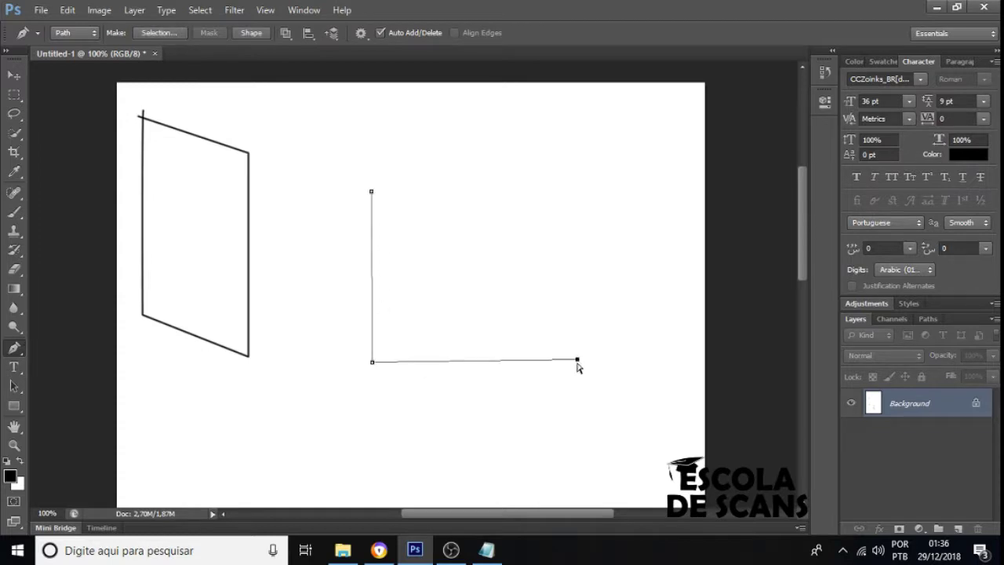
{"action": "left_click", "coordinate": [577, 192]}
{"action": "left_click", "coordinate": [371, 191]}
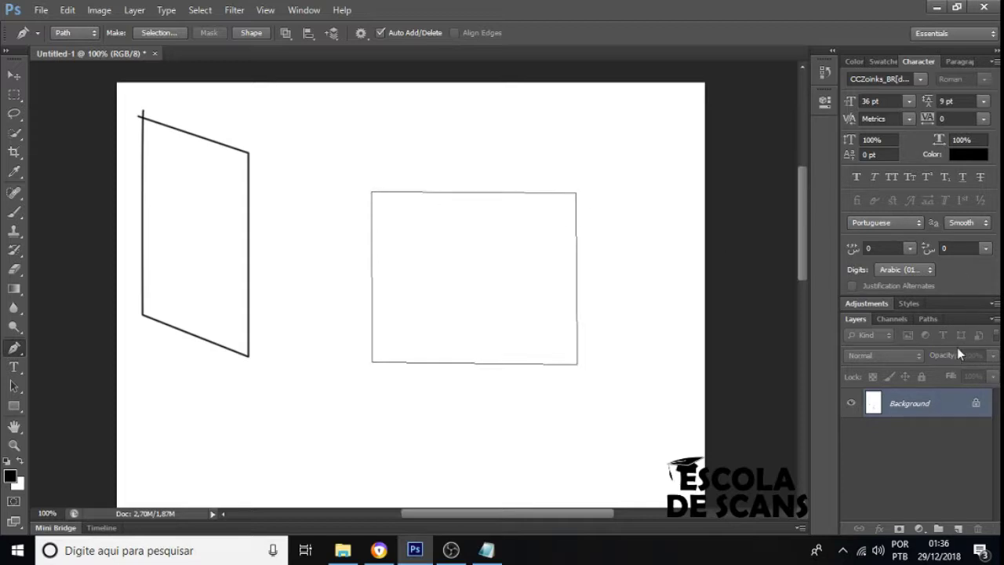
- Stroke the rectangular work path as a black outline and delete the path
{"action": "left_click", "coordinate": [908, 303]}
{"action": "left_click", "coordinate": [867, 303]}
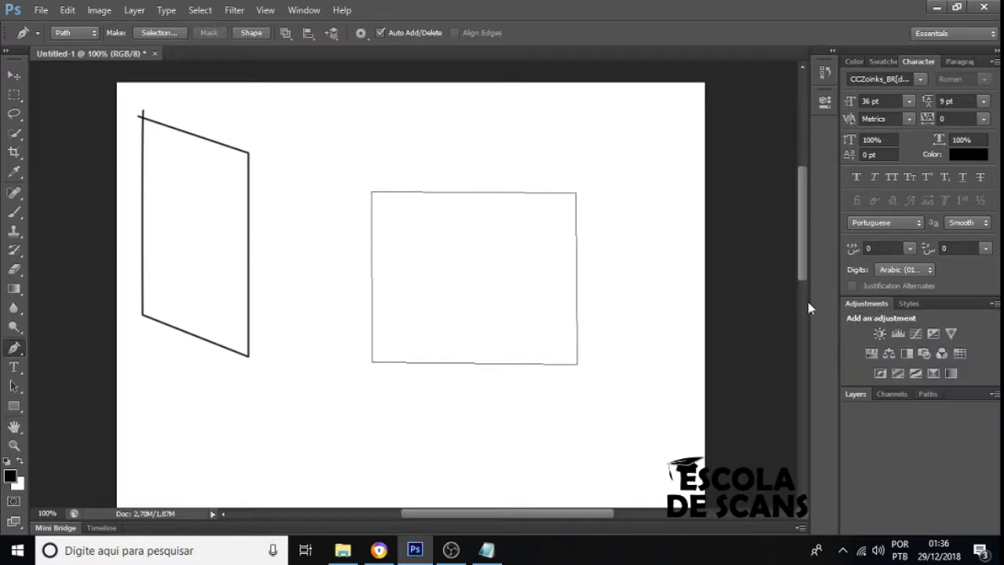
{"action": "right_click", "coordinate": [497, 284]}
{"action": "left_click", "coordinate": [290, 12]}
{"action": "left_click", "coordinate": [290, 12]}
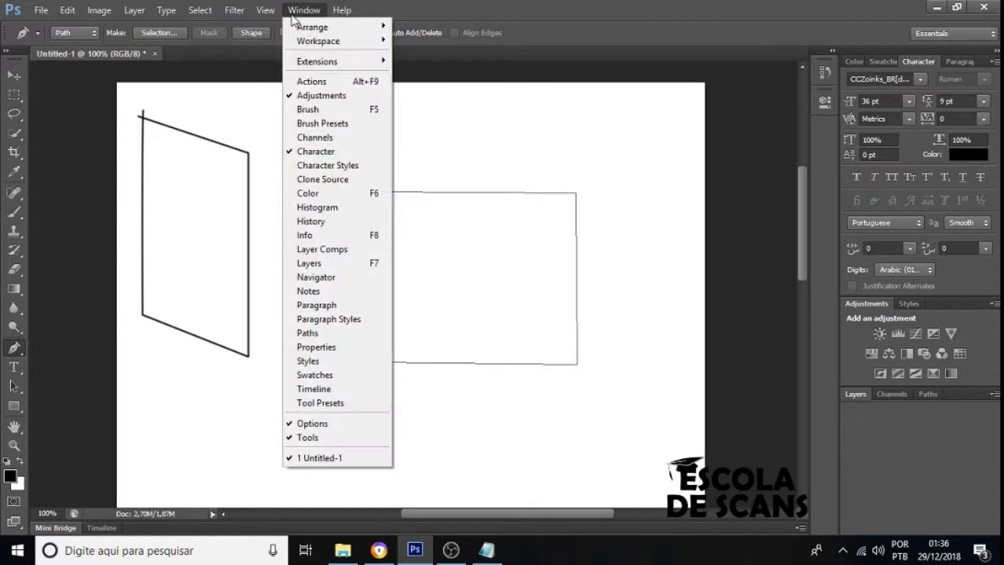
{"action": "left_click", "coordinate": [349, 332]}
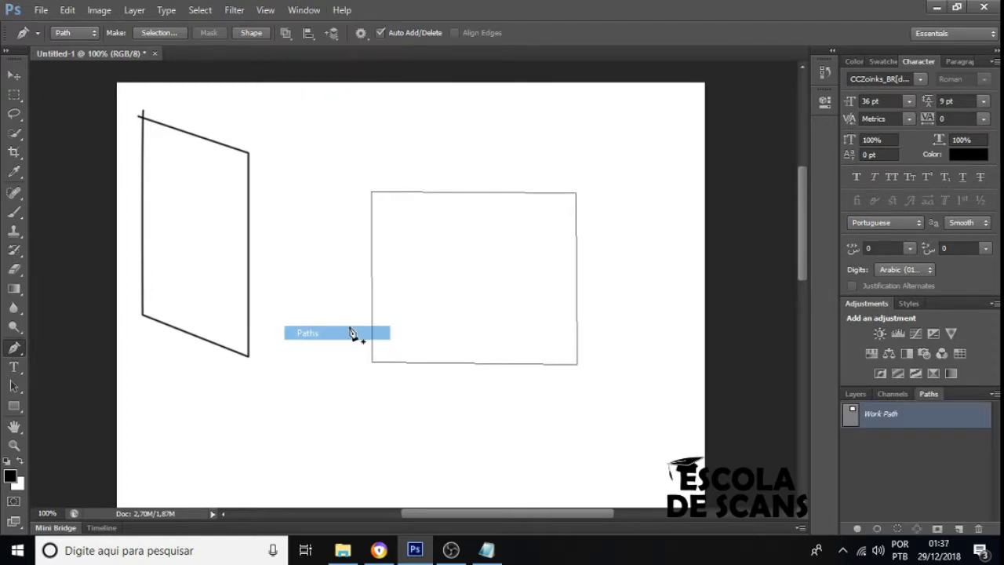
{"action": "right_click", "coordinate": [870, 413]}
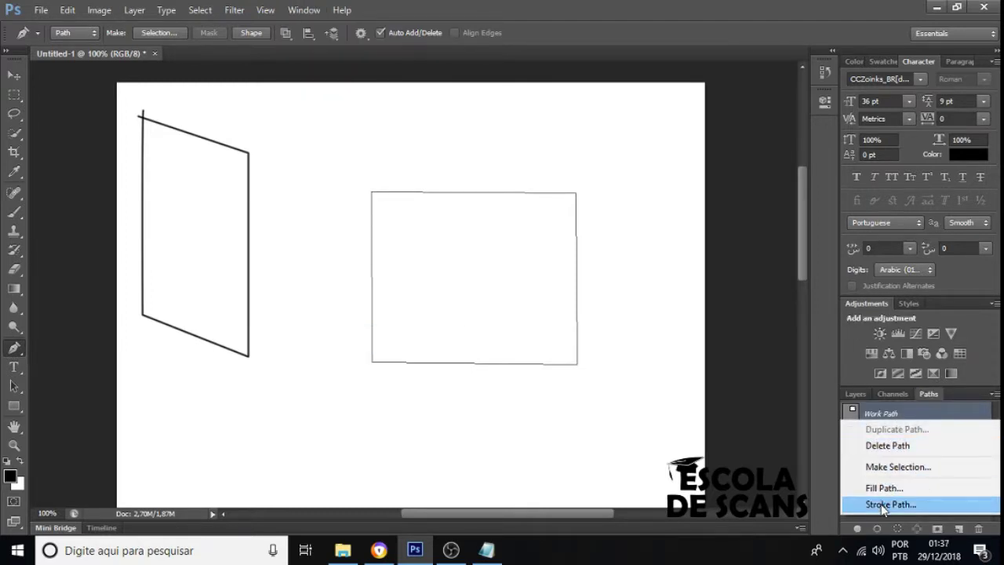
{"action": "left_click", "coordinate": [914, 506]}
{"action": "left_click", "coordinate": [589, 189]}
{"action": "right_click", "coordinate": [571, 240]}
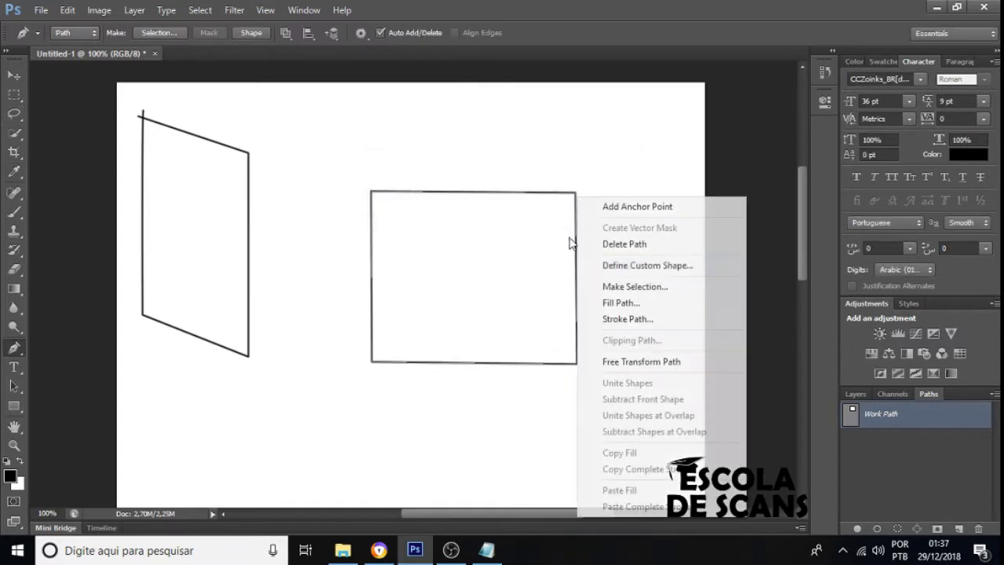
{"action": "left_click", "coordinate": [661, 246]}
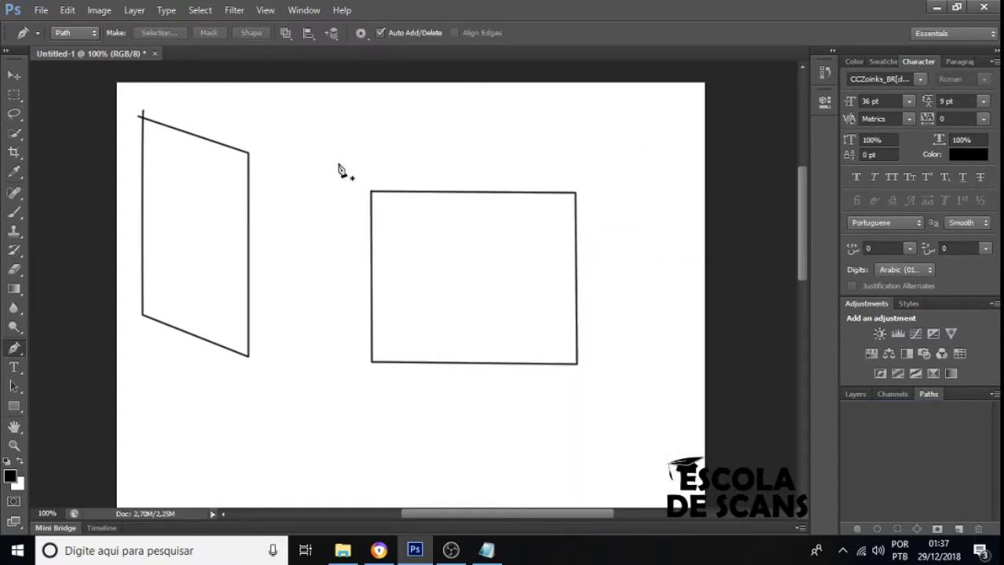
- Select the outlined rectangle and free-transform it, skewing its top edge to the left by about 20° and scaling its height to about 92%
{"action": "left_click", "coordinate": [15, 95]}
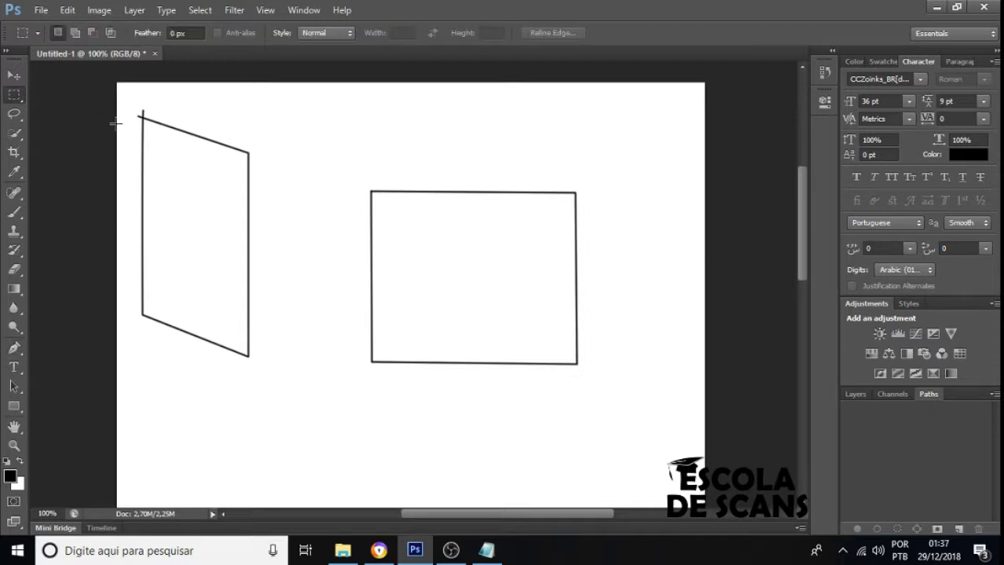
{"action": "left_click_drag", "start_coordinate": [344, 140], "coordinate": [631, 454]}
{"action": "key", "text": "ctrl+t"}
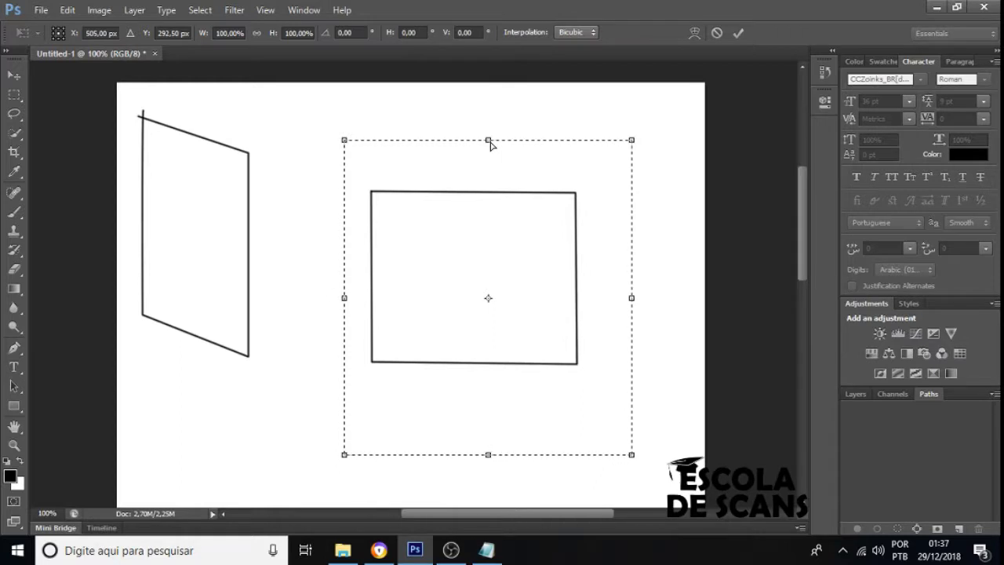
{"action": "left_click_drag", "start_coordinate": [489, 143], "coordinate": [586, 149]}
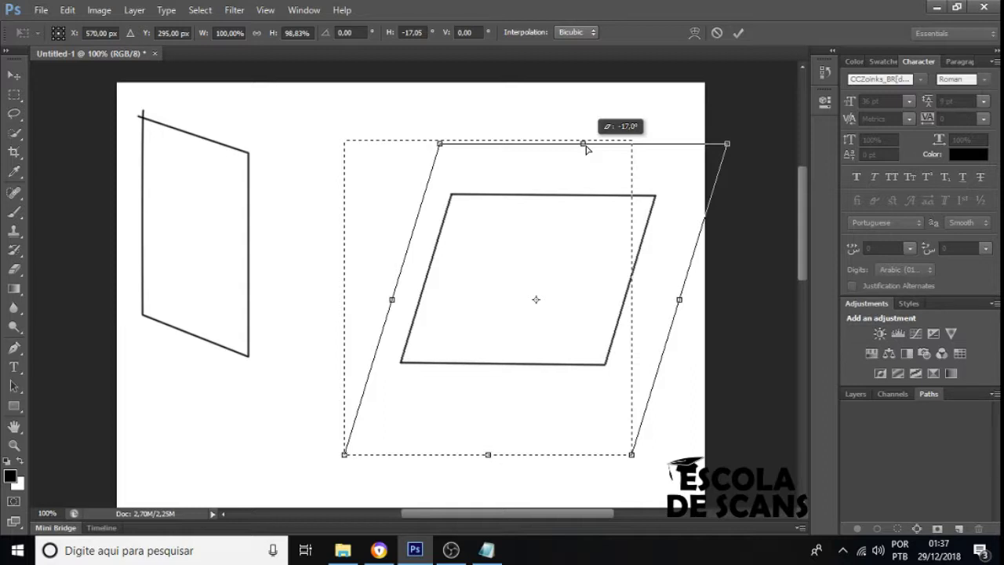
{"action": "left_click_drag", "start_coordinate": [586, 149], "coordinate": [516, 164]}
{"action": "key", "text": "ctrl+z"}
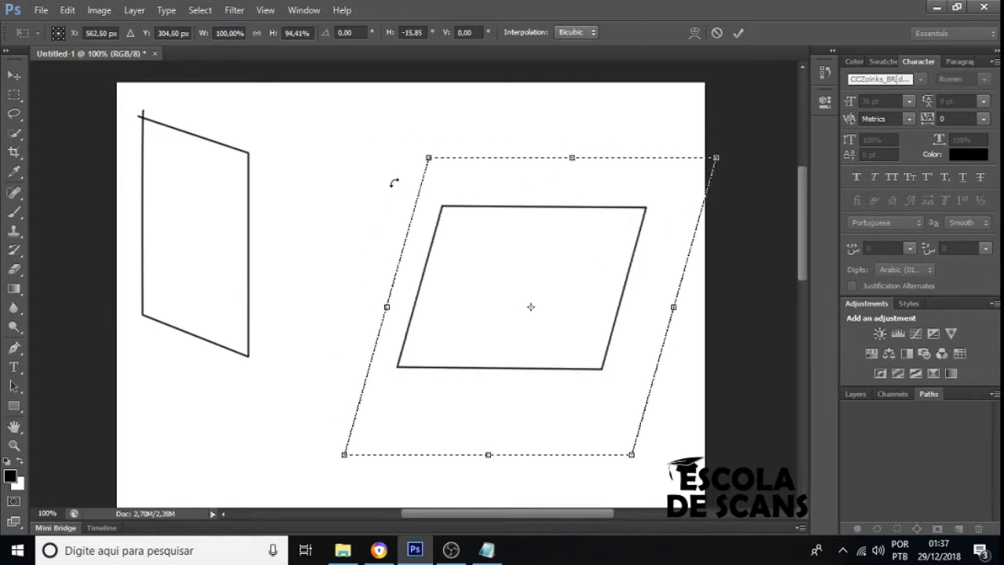
{"action": "left_click_drag", "start_coordinate": [573, 159], "coordinate": [381, 164]}
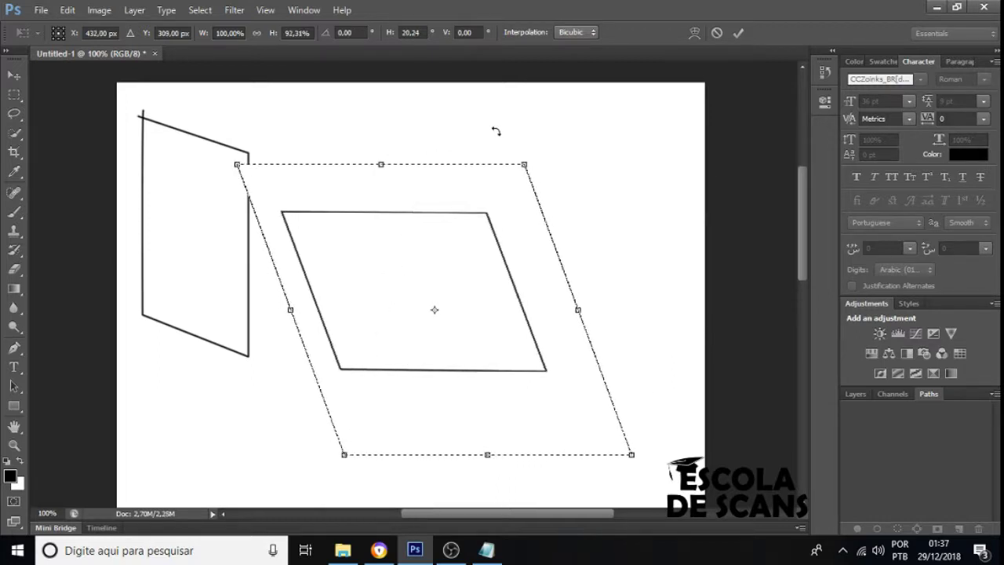
{"action": "left_click", "coordinate": [14, 94]}
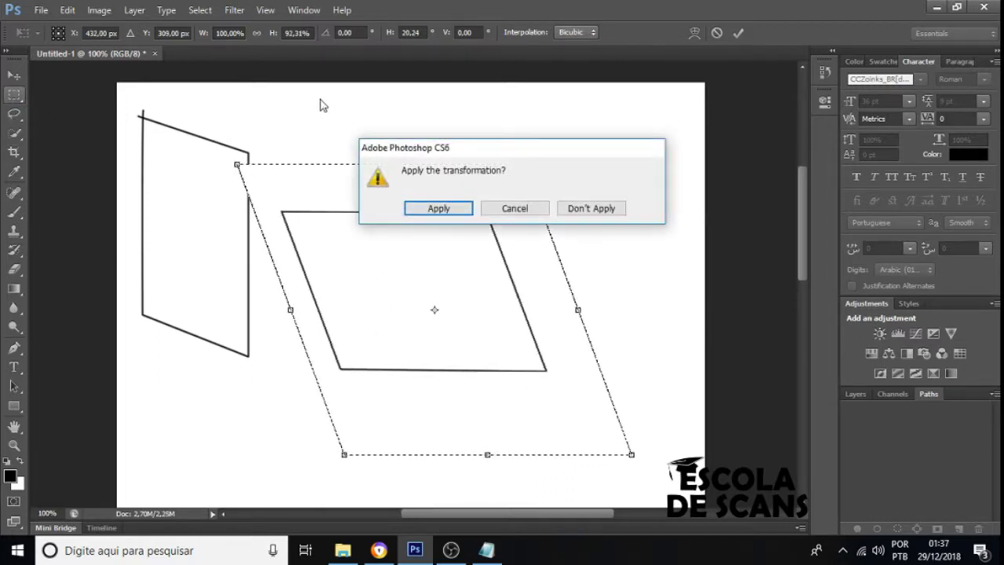
{"action": "left_click", "coordinate": [460, 210]}
{"action": "left_click", "coordinate": [284, 144]}
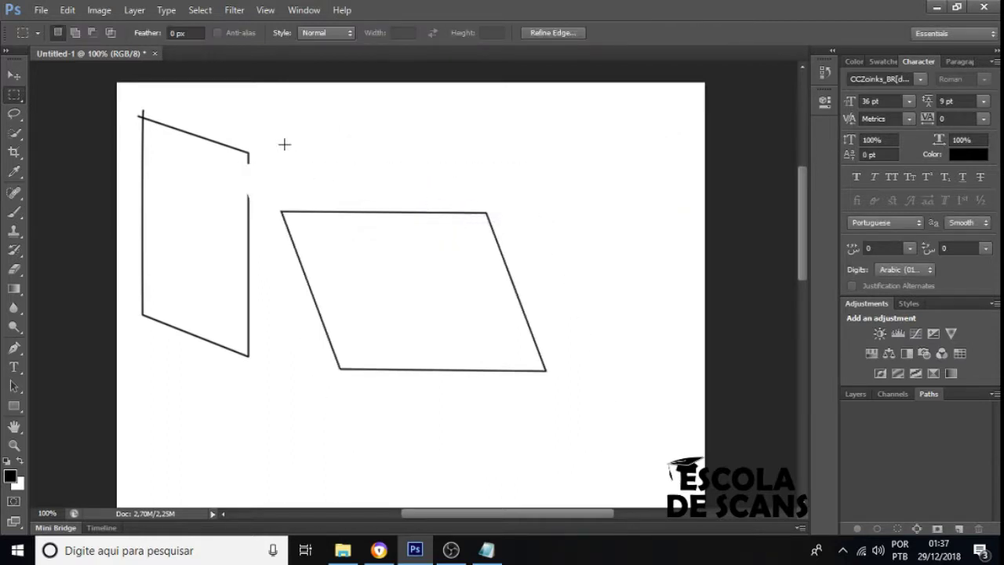
- Repair the gap in the tall slanted panel's right edge by copying part of that line to a new layer and moving it over the gap
{"action": "left_click", "coordinate": [13, 235]}
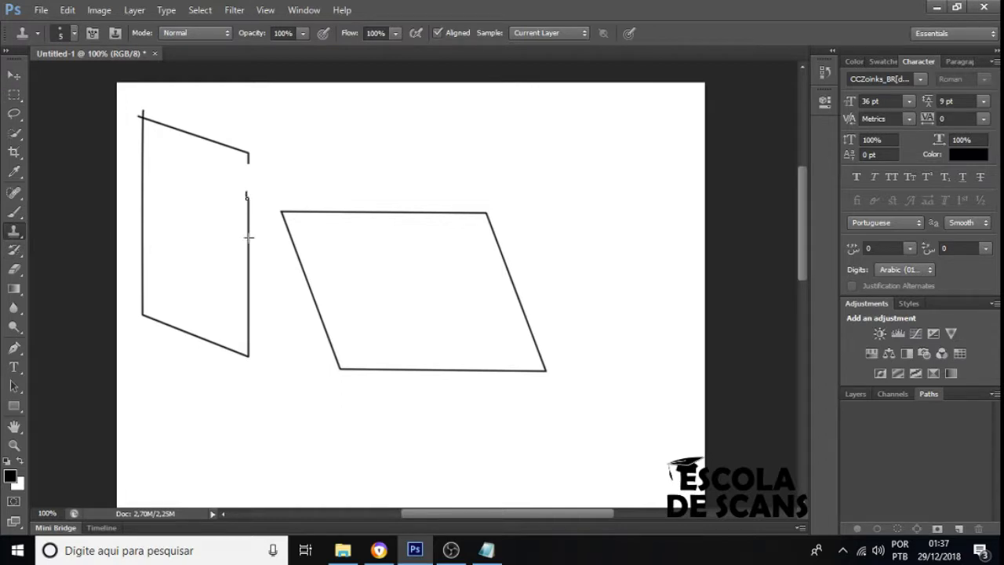
{"action": "left_click", "coordinate": [14, 94]}
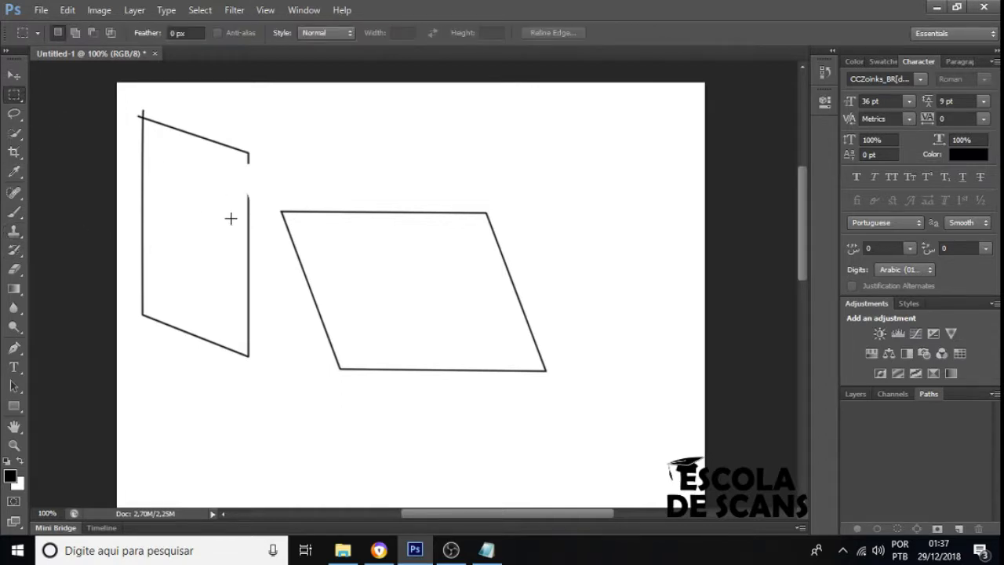
{"action": "mouse_move", "coordinate": [235, 198]}
{"action": "left_mouse_down"}
{"action": "mouse_move", "coordinate": [251, 235]}
{"action": "mouse_move", "coordinate": [249, 174]}
{"action": "left_mouse_up"}
{"action": "key", "text": "ctrl+j"}
{"action": "left_click", "coordinate": [15, 113]}
{"action": "left_click", "coordinate": [14, 75]}
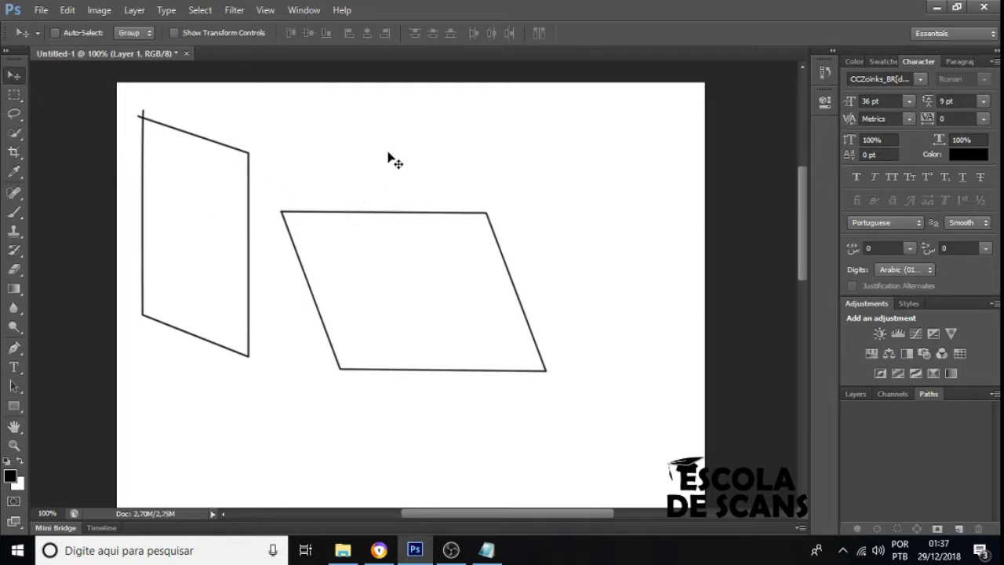
{"action": "left_click", "coordinate": [14, 94]}
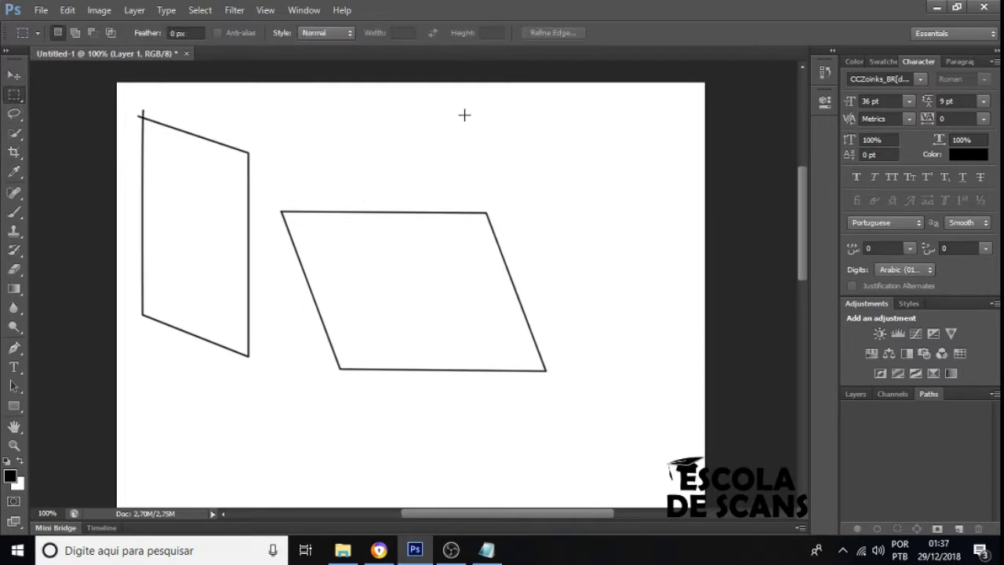
- Add the text "olá mundo" inside the parallelogram and move it toward the shape's centre
{"action": "left_click", "coordinate": [14, 367]}
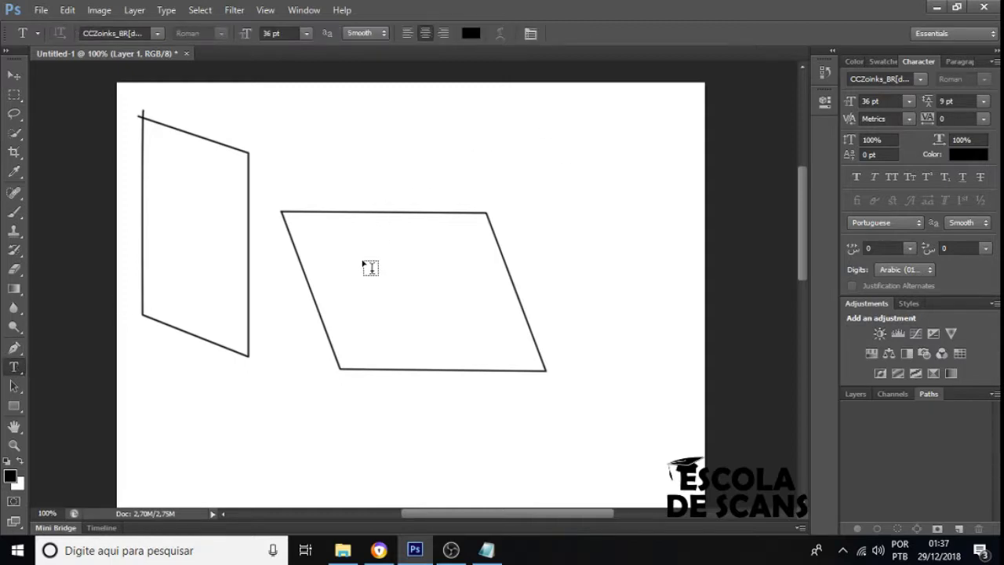
{"action": "left_click_drag", "start_coordinate": [347, 246], "coordinate": [500, 315]}
{"action": "type", "text": "olá "}
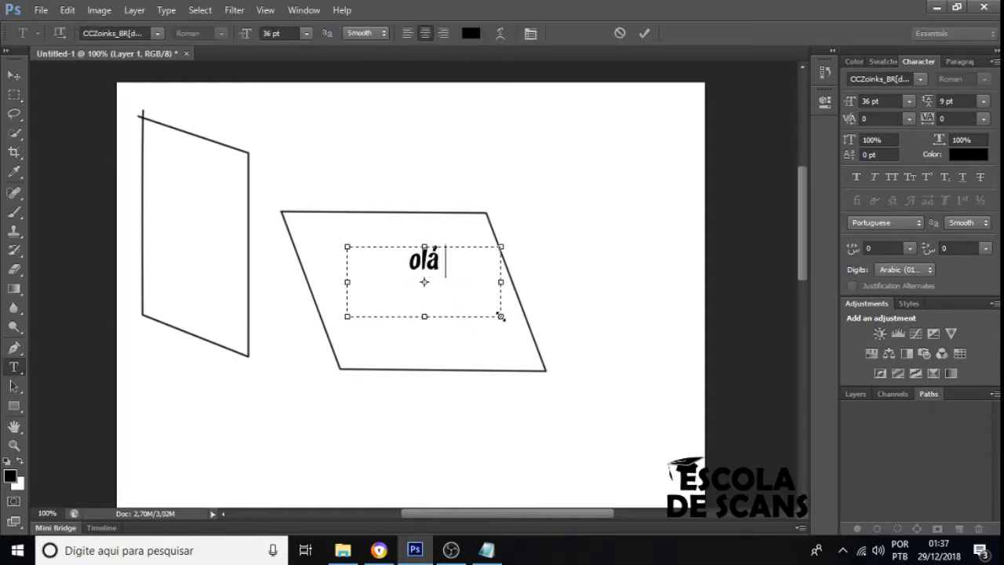
{"action": "type", "text": "mundo"}
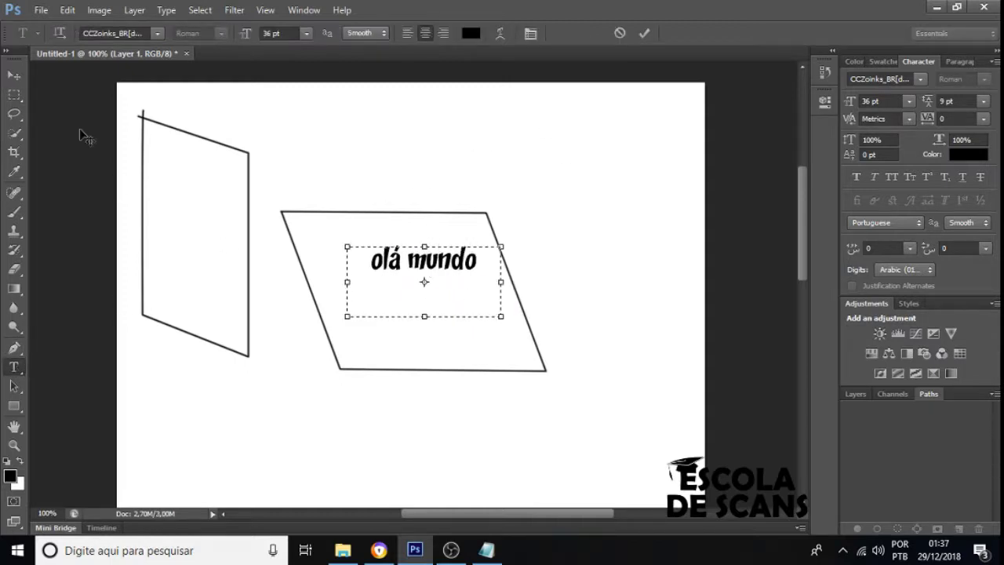
{"action": "left_click", "coordinate": [14, 75]}
{"action": "left_click_drag", "start_coordinate": [451, 254], "coordinate": [496, 337]}
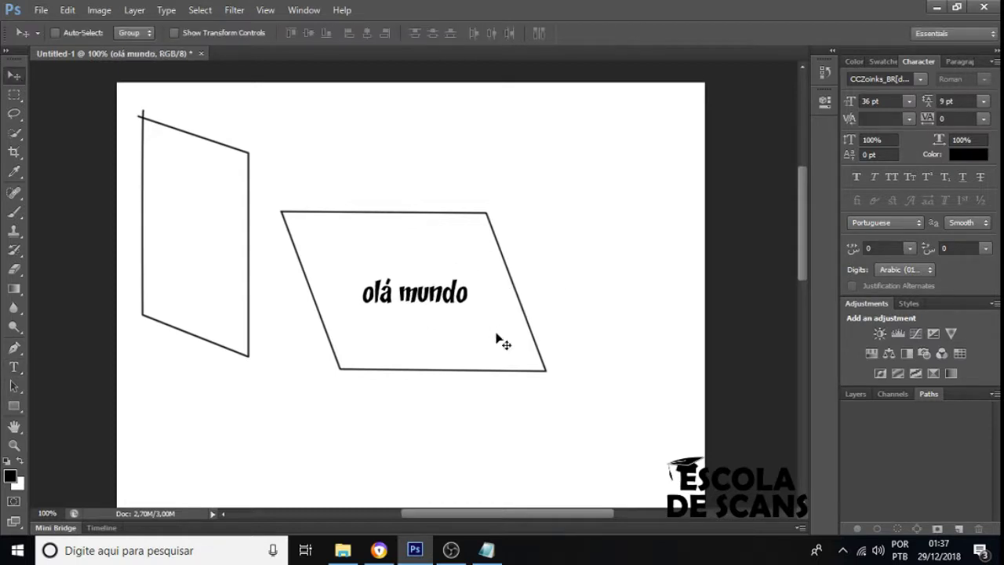
- Set the "olá mundo" text to All Caps and nudge it slightly within the parallelogram
{"action": "left_click", "coordinate": [891, 176]}
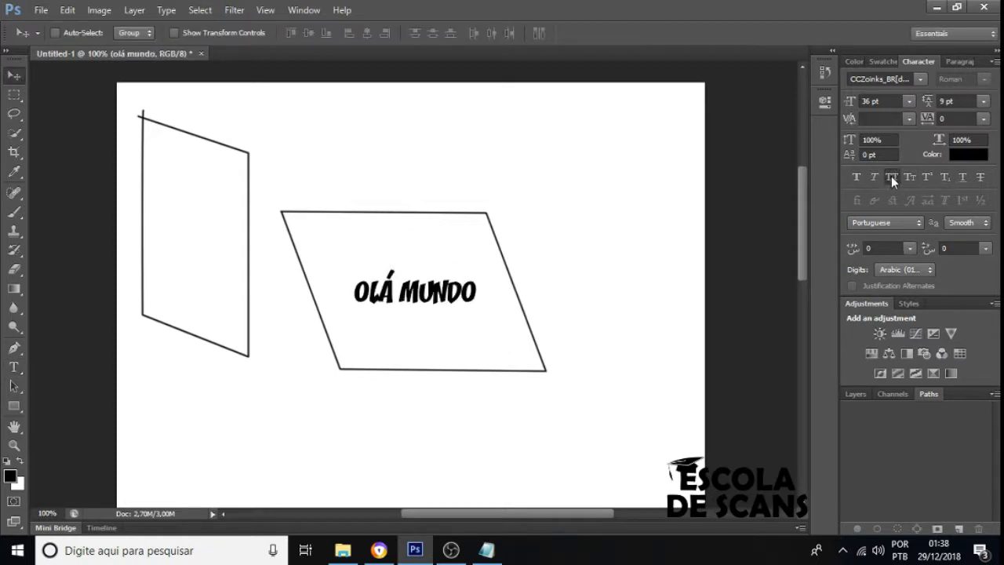
{"action": "left_click", "coordinate": [891, 175]}
{"action": "left_click", "coordinate": [891, 175]}
{"action": "mouse_move", "coordinate": [553, 269]}
{"action": "left_mouse_down"}
{"action": "mouse_move", "coordinate": [554, 255]}
{"action": "mouse_move", "coordinate": [558, 274]}
{"action": "left_mouse_up"}
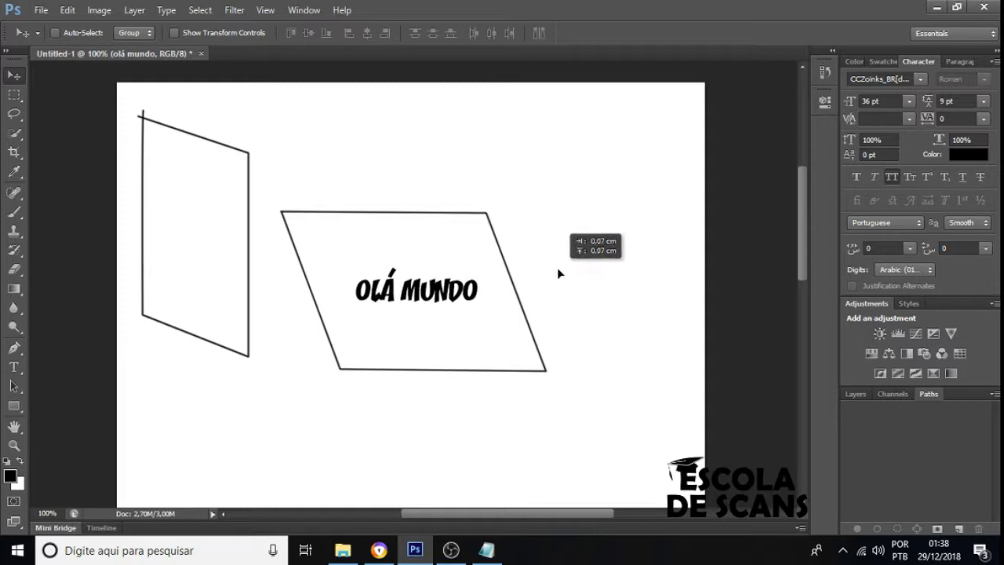
- Rotate the text about 11° counterclockwise with Free Transform and nudge it slightly upward
{"action": "key", "text": "ctrl+t"}
{"action": "left_click_drag", "start_coordinate": [668, 251], "coordinate": [661, 226]}
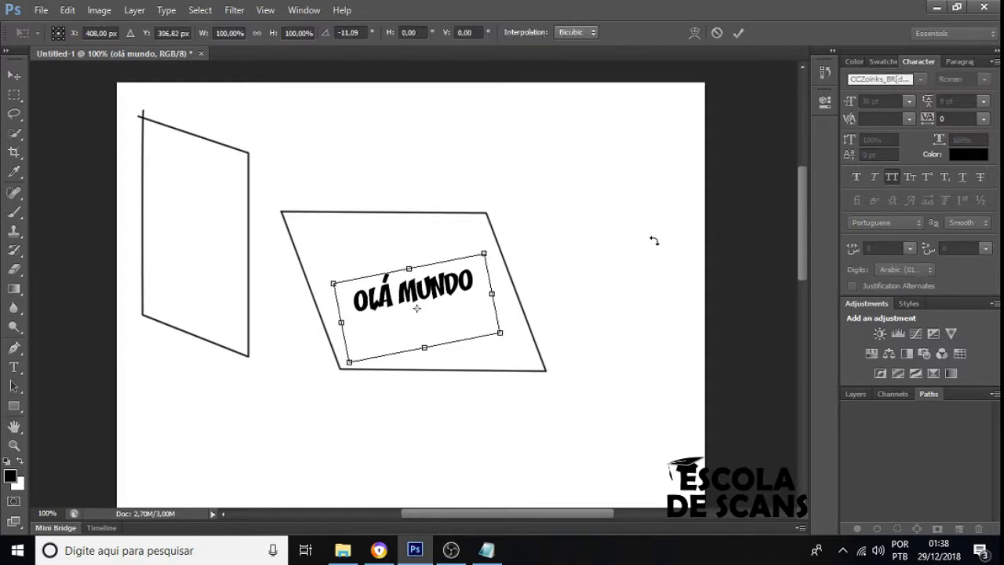
{"action": "key", "text": "Return"}
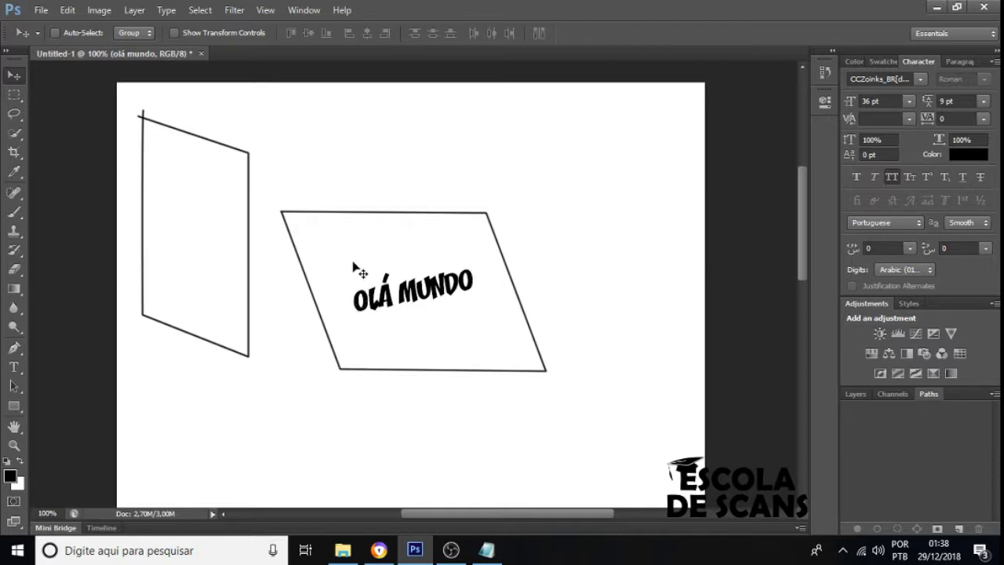
{"action": "left_click_drag", "start_coordinate": [473, 248], "coordinate": [476, 245]}
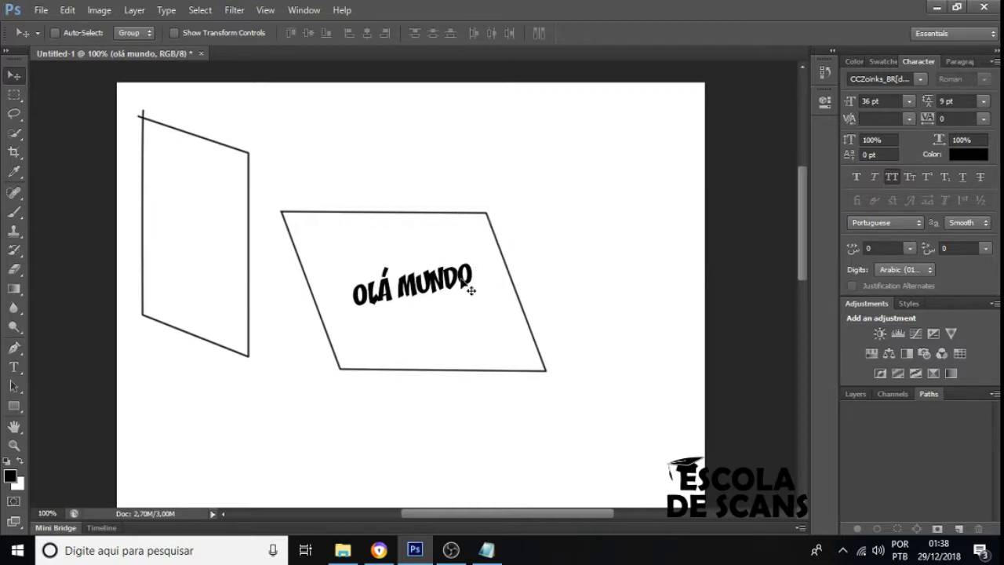
- Delete the tilted "OLÁ MUNDO" text and set the type font to Impact
{"action": "key", "text": "Delete"}
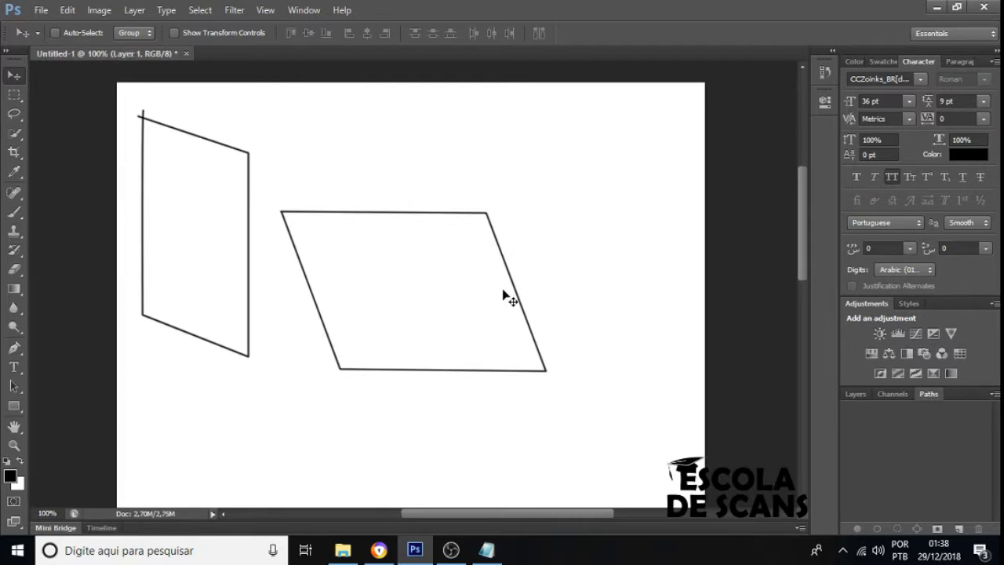
{"action": "left_click", "coordinate": [22, 369]}
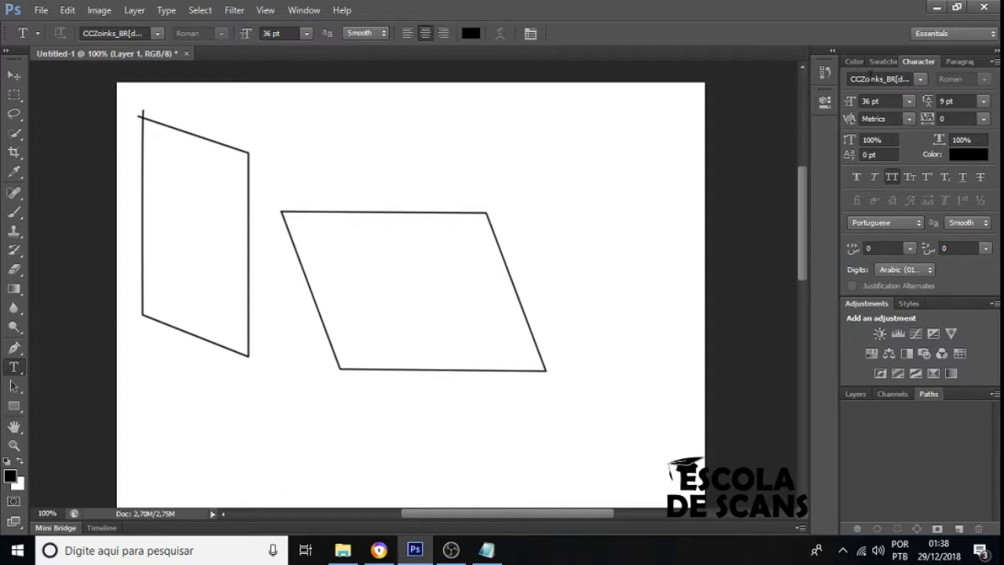
{"action": "left_click", "coordinate": [921, 78]}
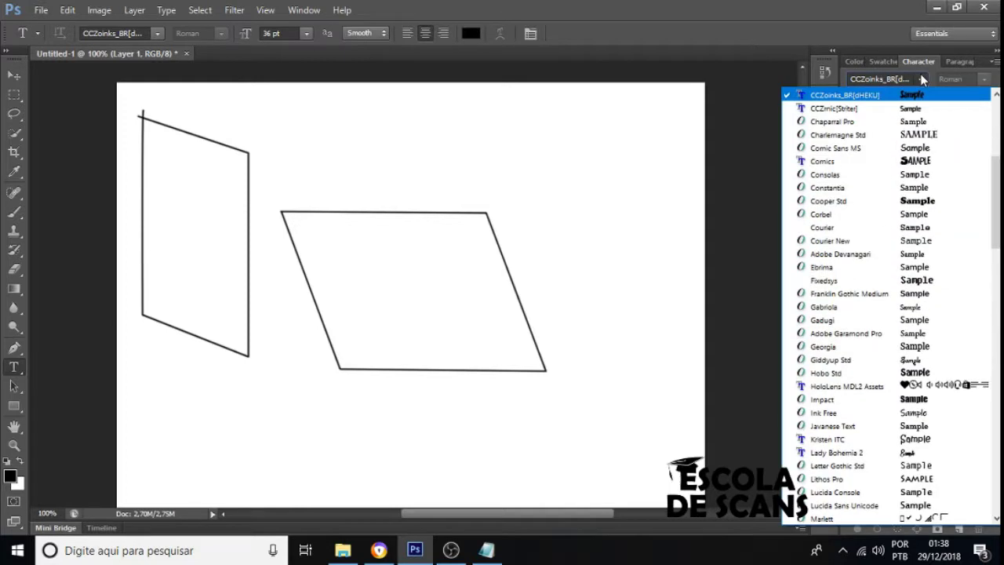
{"action": "scroll", "coordinate": [933, 227], "scroll_direction": "up", "scroll_amount": 4}
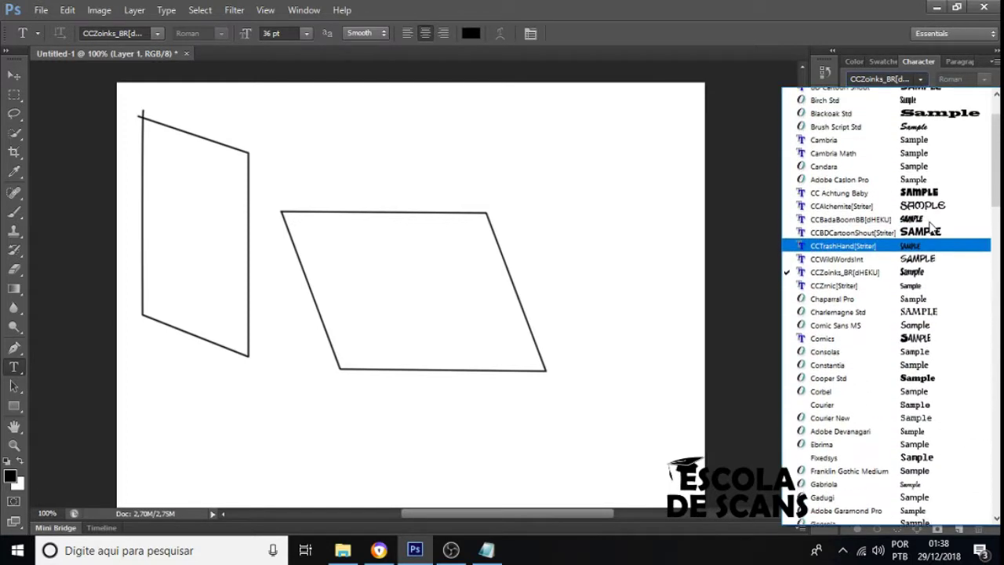
{"action": "scroll", "coordinate": [932, 227], "scroll_direction": "up", "scroll_amount": 3}
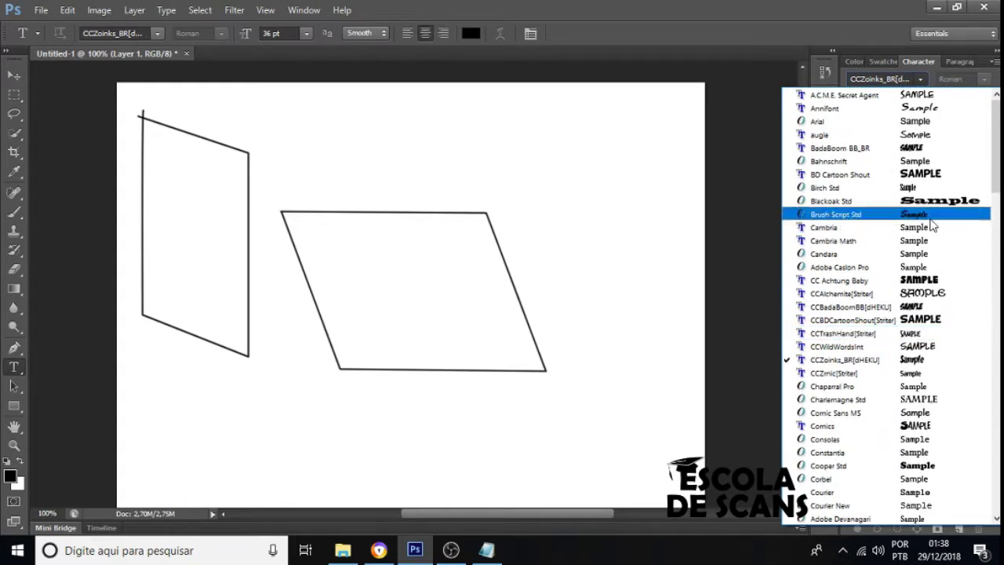
{"action": "left_click_drag", "start_coordinate": [997, 111], "coordinate": [999, 182]}
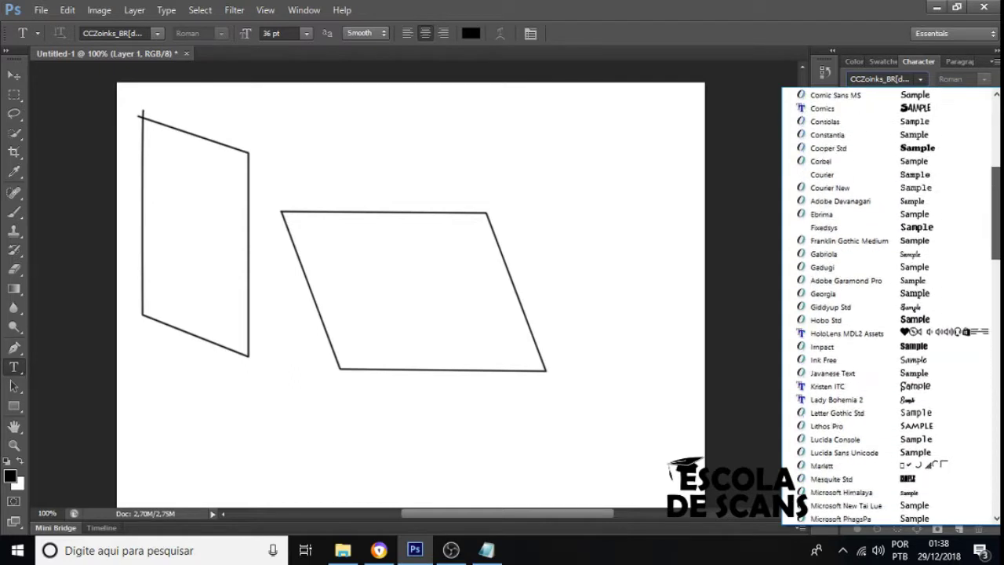
{"action": "left_click", "coordinate": [898, 346]}
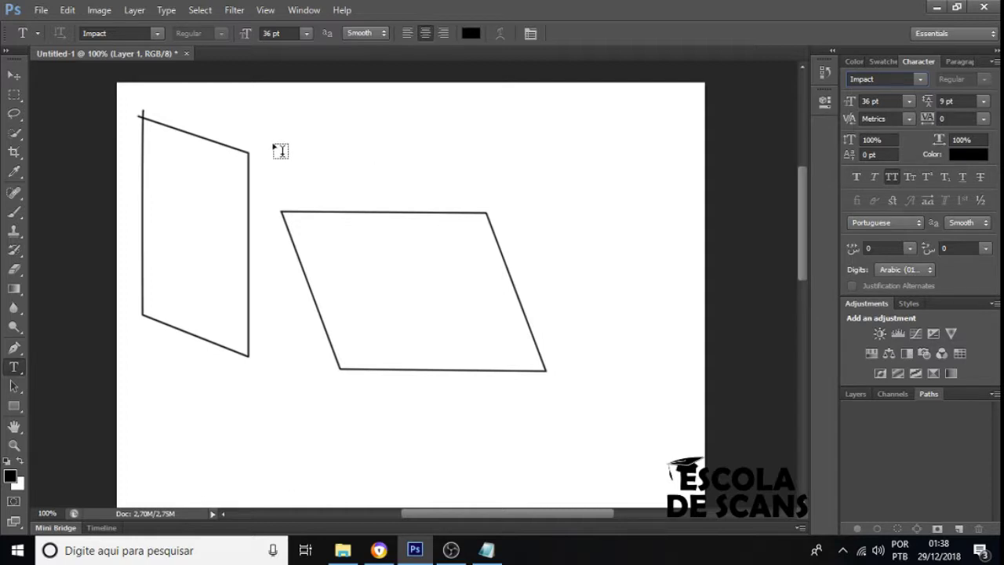
- Add the text "OLÁ MUNDO" in a text box above the parallelogram
{"action": "left_click_drag", "start_coordinate": [344, 91], "coordinate": [589, 221]}
{"action": "left_click", "coordinate": [442, 147]}
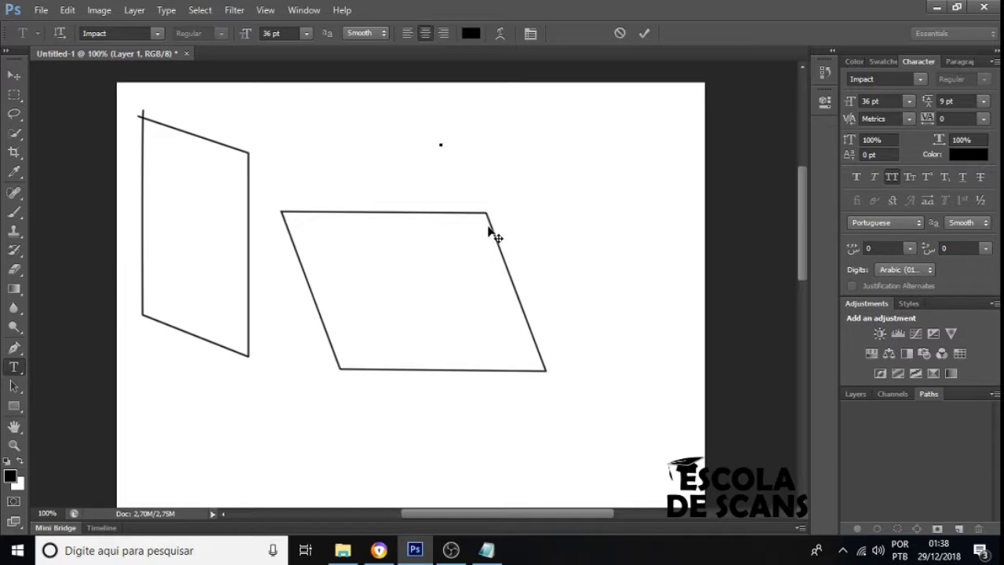
{"action": "type", "text": "OLÁ MUNDO"}
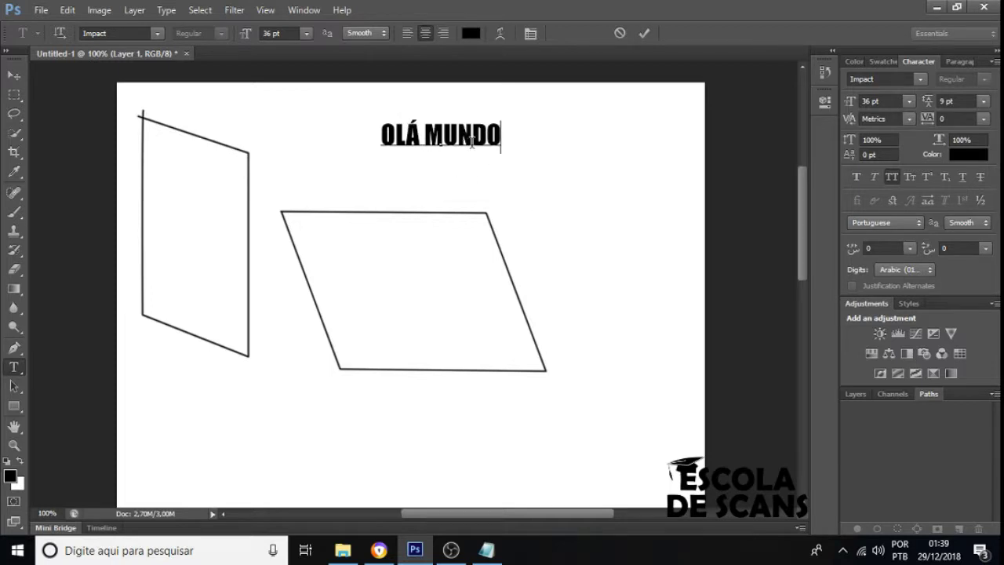
{"action": "left_click", "coordinate": [427, 135]}
{"action": "left_click", "coordinate": [490, 128]}
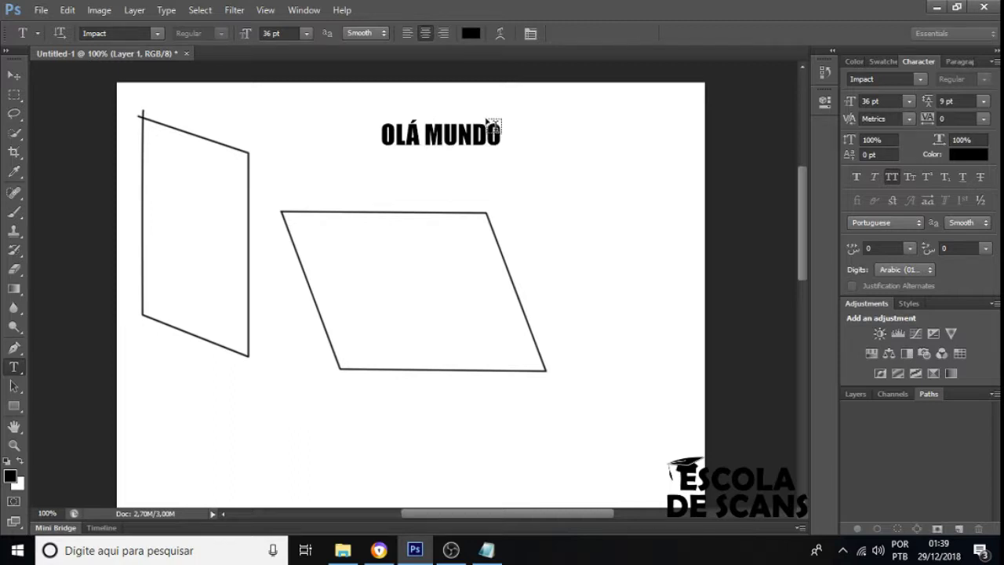
- Break the text into two lines, "OLÁ" above "MUNDO", and set its leading to Auto
{"action": "left_click", "coordinate": [425, 134]}
{"action": "key", "text": "Return"}
{"action": "key", "text": "ctrl+a"}
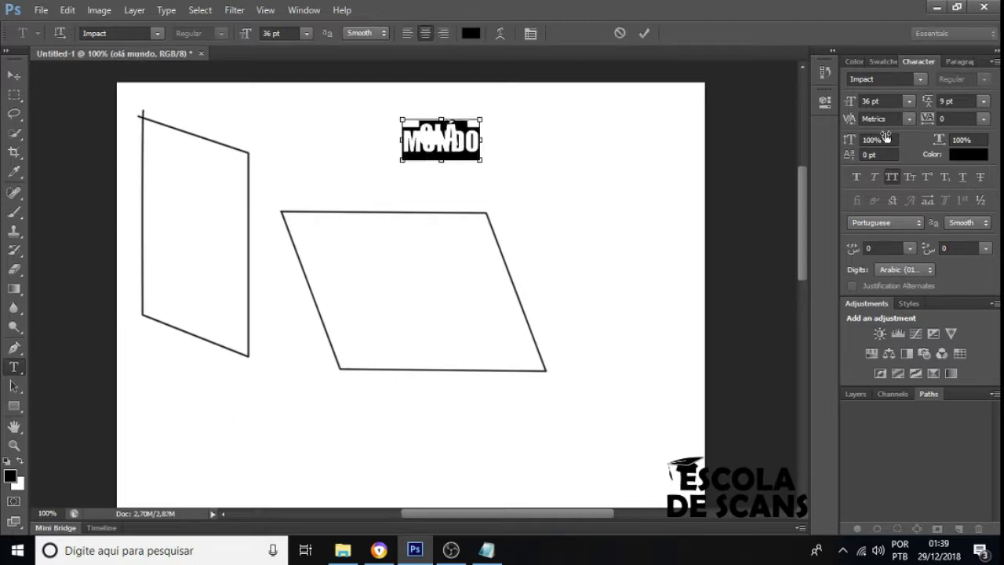
{"action": "left_click", "coordinate": [983, 100]}
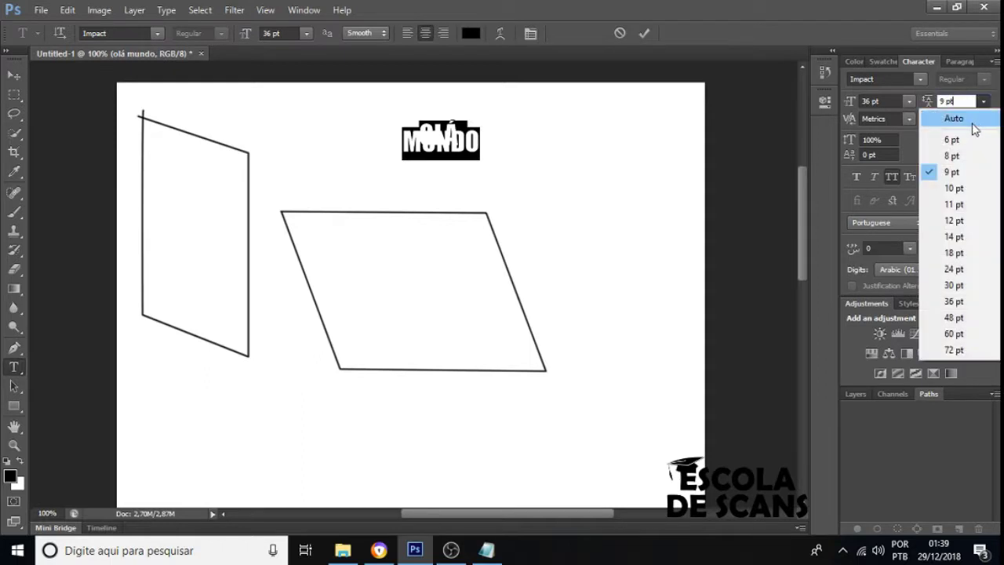
{"action": "left_click", "coordinate": [973, 128]}
{"action": "left_click", "coordinate": [14, 75]}
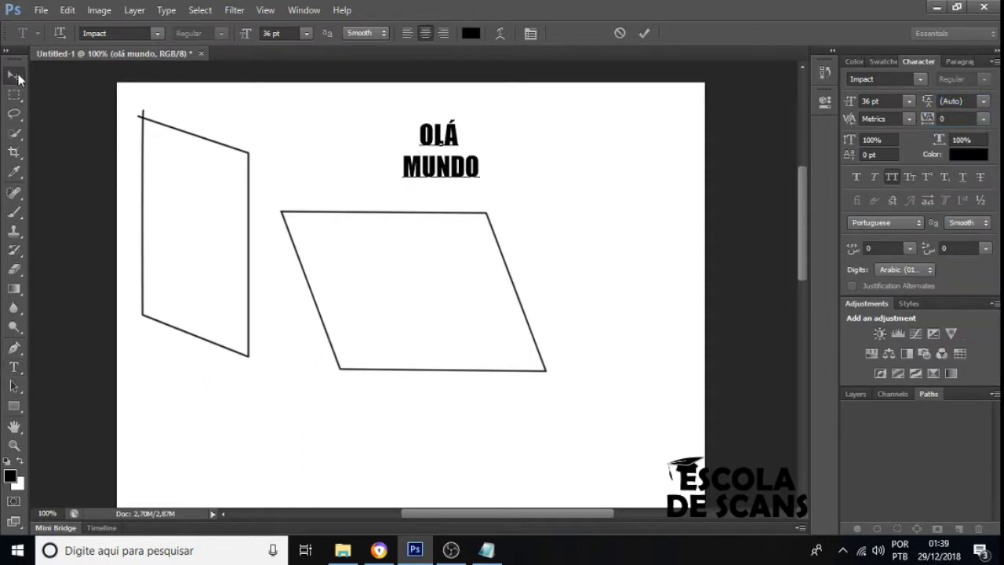
- Display the document's layers and select the "olá mundo" text layer
{"action": "left_click", "coordinate": [14, 367]}
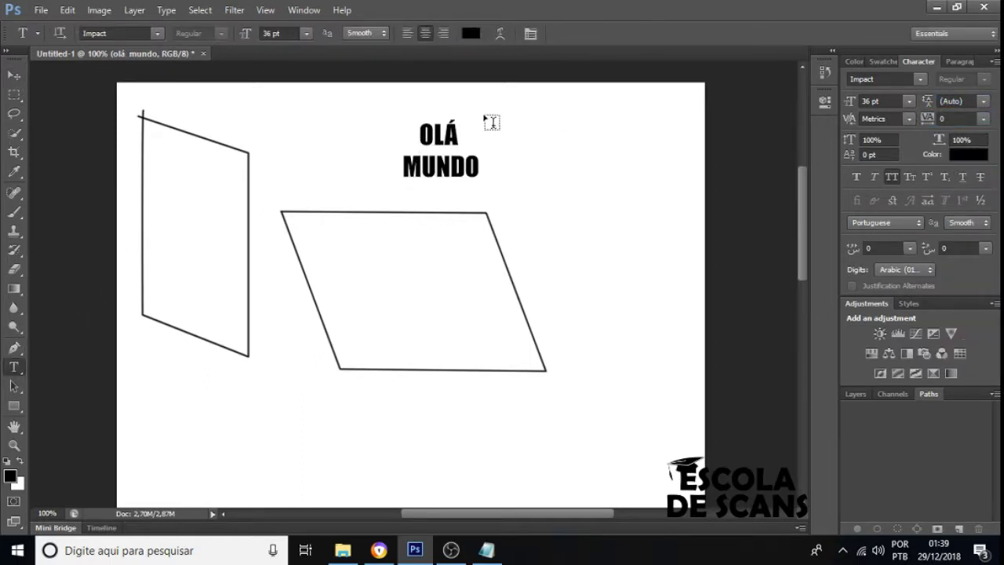
{"action": "left_click", "coordinate": [446, 129]}
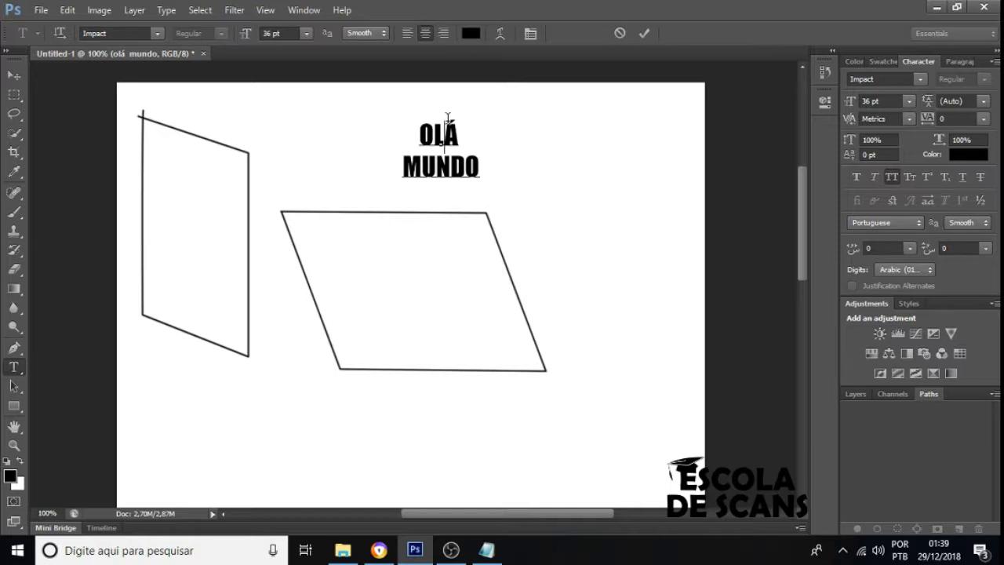
{"action": "key", "text": "ctrl+a"}
{"action": "left_click", "coordinate": [856, 395]}
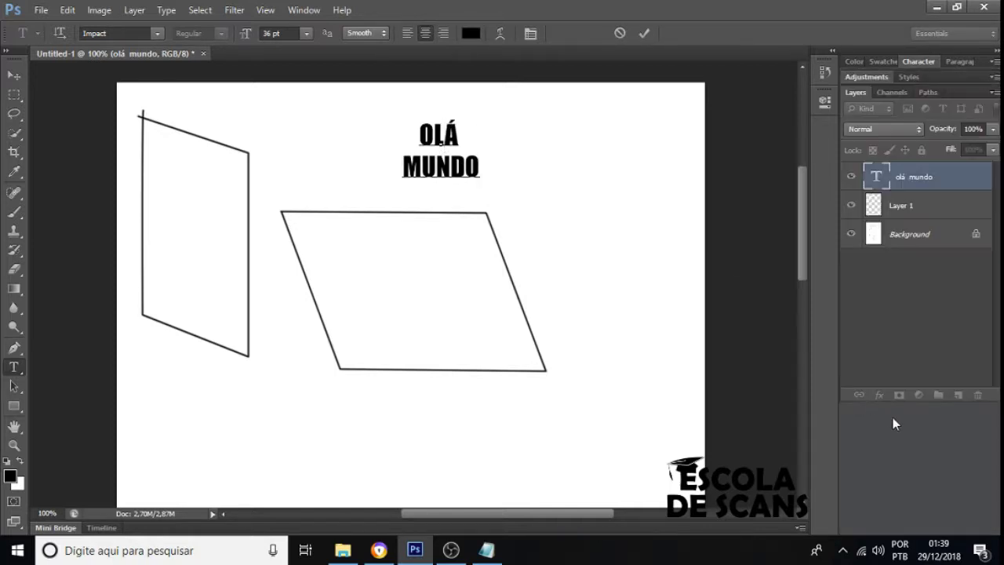
{"action": "left_click", "coordinate": [902, 202]}
{"action": "left_click", "coordinate": [918, 179]}
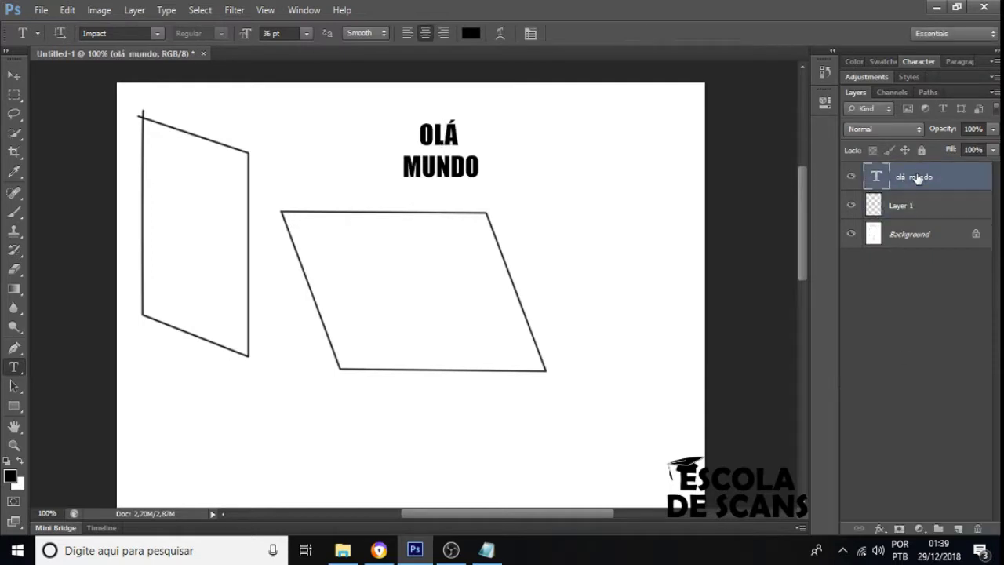
- Widen the "OLÁ MUNDO" text to about 225% with Free Transform and skew it vertically by about 16°
{"action": "key", "text": "ctrl+t"}
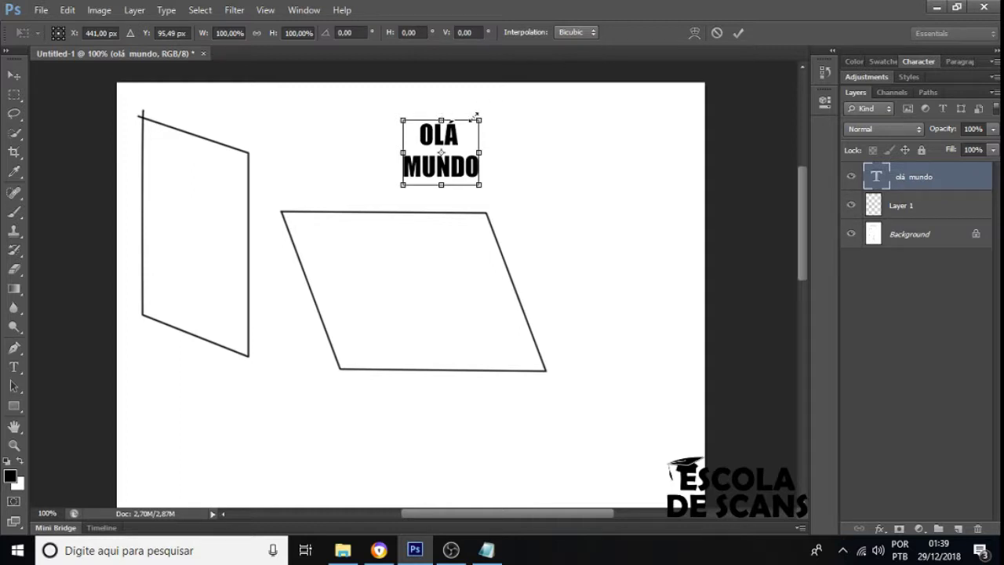
{"action": "mouse_move", "coordinate": [441, 119]}
{"action": "left_mouse_down"}
{"action": "mouse_move", "coordinate": [441, 83]}
{"action": "mouse_move", "coordinate": [440, 490]}
{"action": "mouse_move", "coordinate": [428, 237]}
{"action": "mouse_move", "coordinate": [433, 271]}
{"action": "mouse_move", "coordinate": [438, 119]}
{"action": "left_mouse_up"}
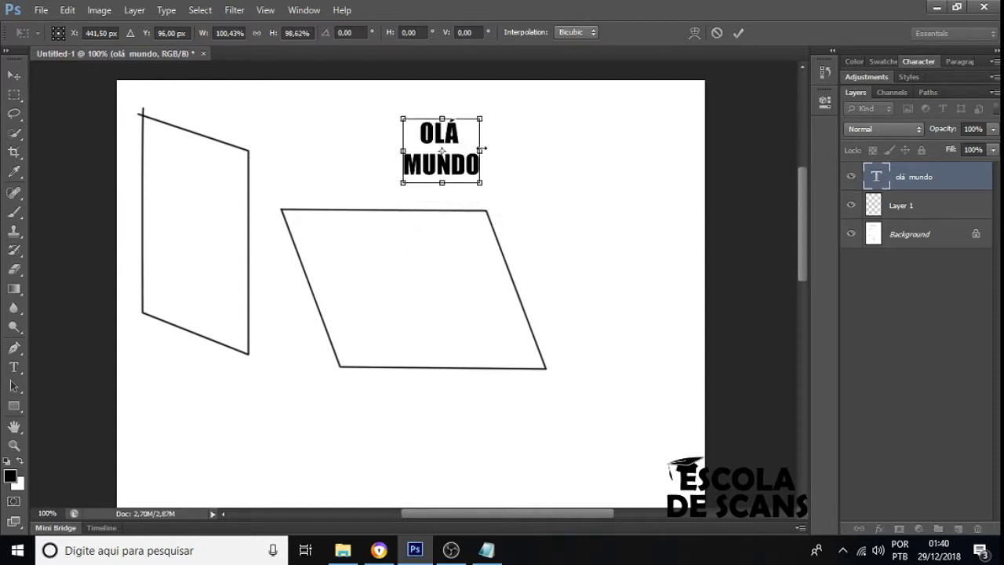
{"action": "left_click_drag", "start_coordinate": [484, 149], "coordinate": [524, 152]}
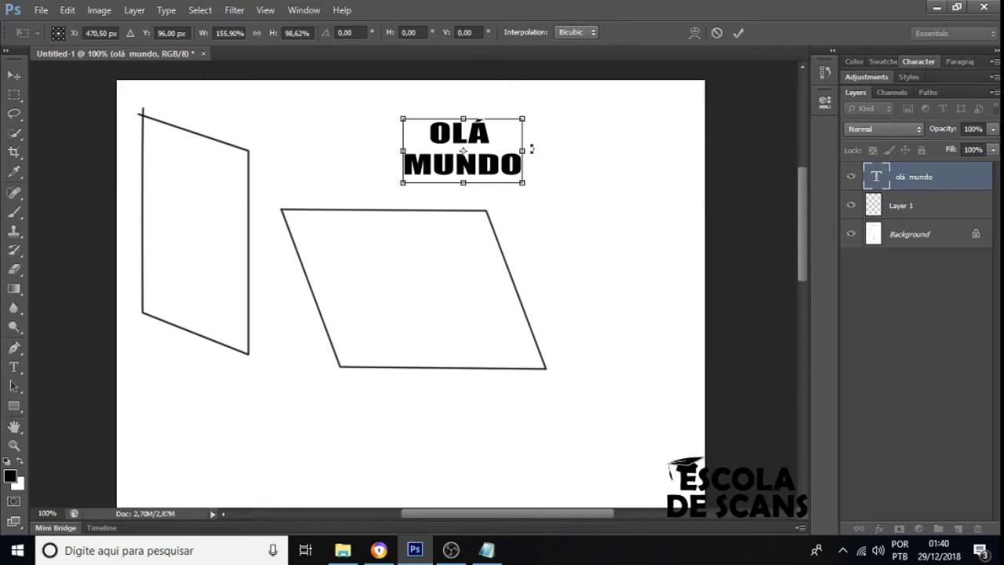
{"action": "mouse_move", "coordinate": [532, 148]}
{"action": "left_mouse_down"}
{"action": "mouse_move", "coordinate": [520, 105]}
{"action": "mouse_move", "coordinate": [531, 180]}
{"action": "mouse_move", "coordinate": [538, 117]}
{"action": "mouse_move", "coordinate": [547, 152]}
{"action": "left_mouse_up"}
{"action": "key", "text": "ctrl+z"}
{"action": "left_click_drag", "start_coordinate": [524, 154], "coordinate": [522, 134]}
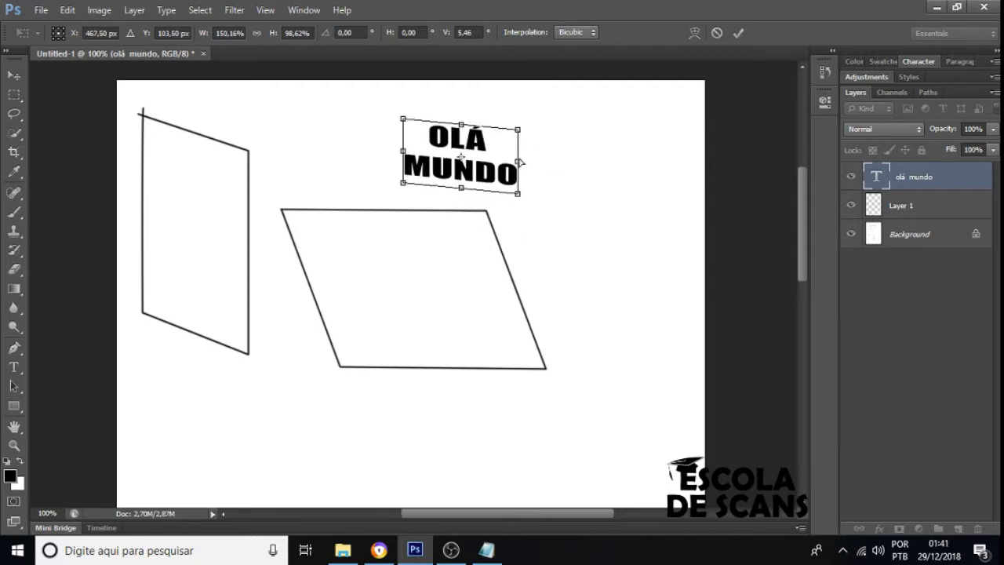
{"action": "left_click_drag", "start_coordinate": [519, 163], "coordinate": [594, 166]}
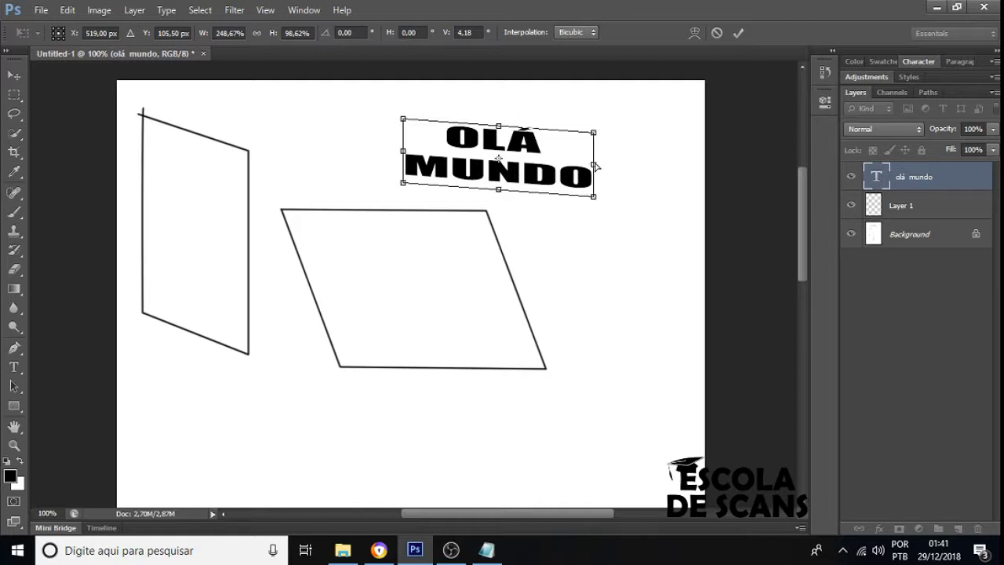
{"action": "left_click_drag", "start_coordinate": [593, 164], "coordinate": [579, 205]}
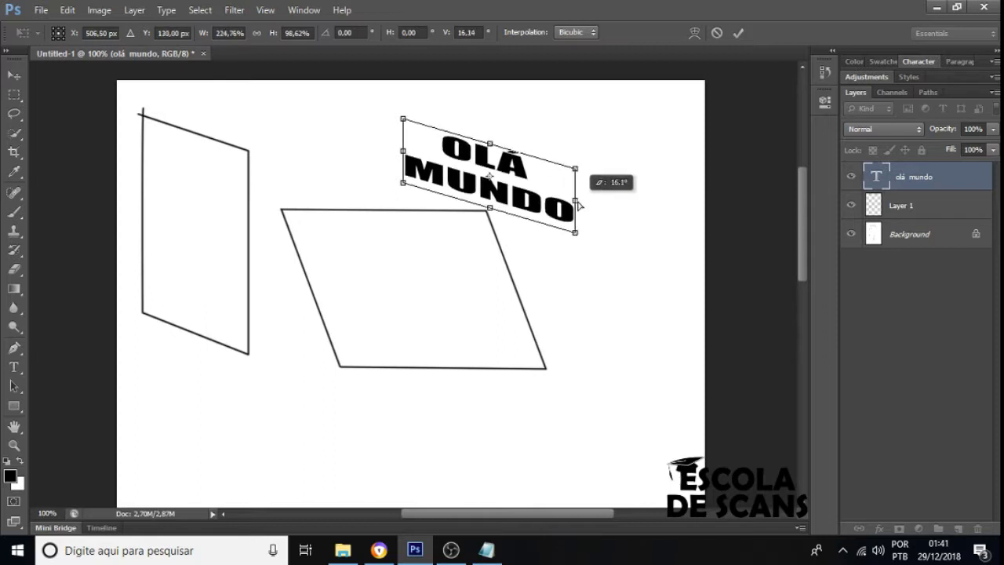
- Try reshaping the text to about 360% width, 147% height and -28° horizontal skew, and discard the transform
{"action": "left_click_drag", "start_coordinate": [487, 207], "coordinate": [545, 226]}
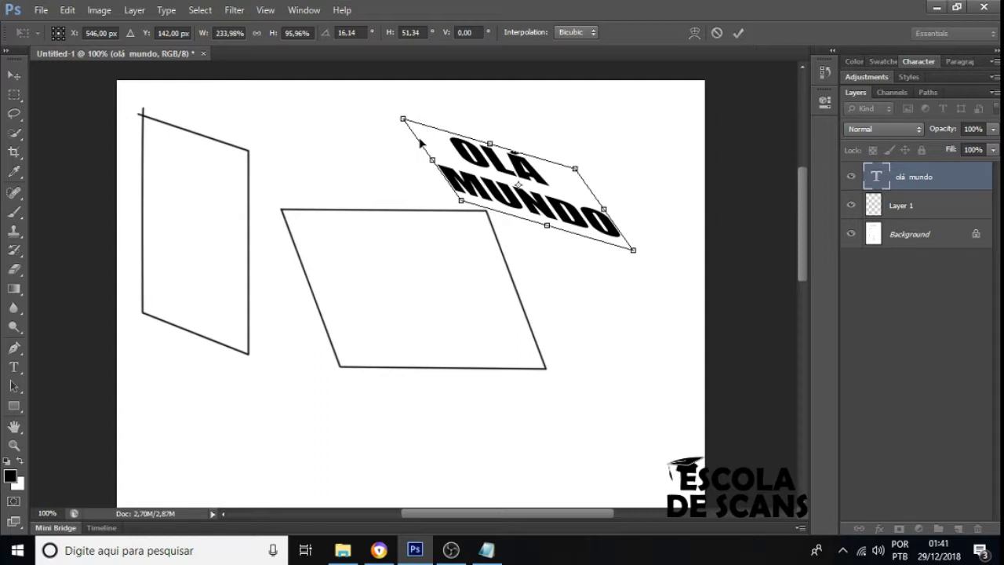
{"action": "left_click_drag", "start_coordinate": [420, 142], "coordinate": [377, 149]}
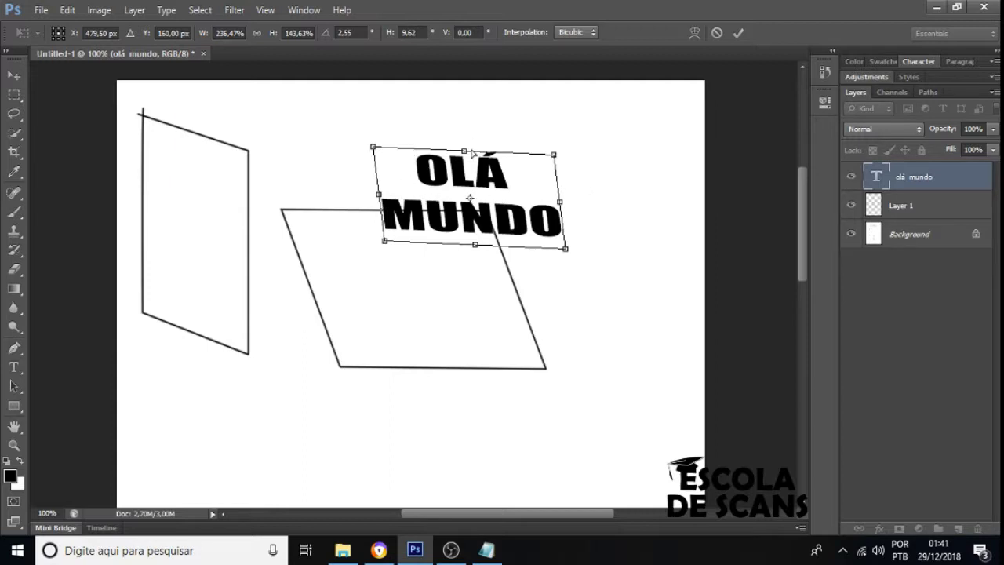
{"action": "left_click_drag", "start_coordinate": [471, 153], "coordinate": [544, 142]}
{"action": "mouse_move", "coordinate": [474, 249]}
{"action": "left_mouse_down"}
{"action": "mouse_move", "coordinate": [390, 253]}
{"action": "mouse_move", "coordinate": [510, 240]}
{"action": "mouse_move", "coordinate": [480, 237]}
{"action": "left_mouse_up"}
{"action": "left_click_drag", "start_coordinate": [419, 183], "coordinate": [322, 176]}
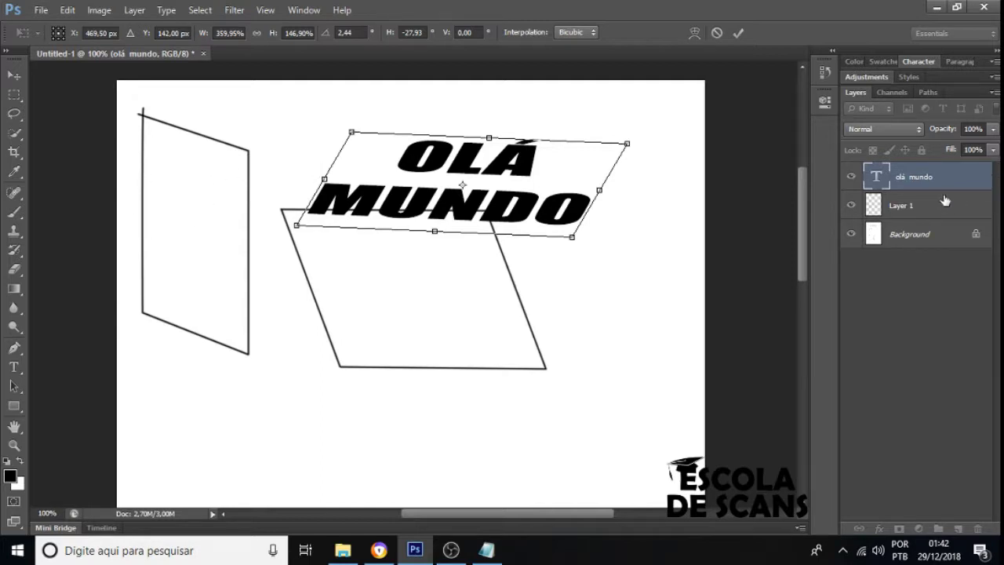
{"action": "key", "text": "Escape"}
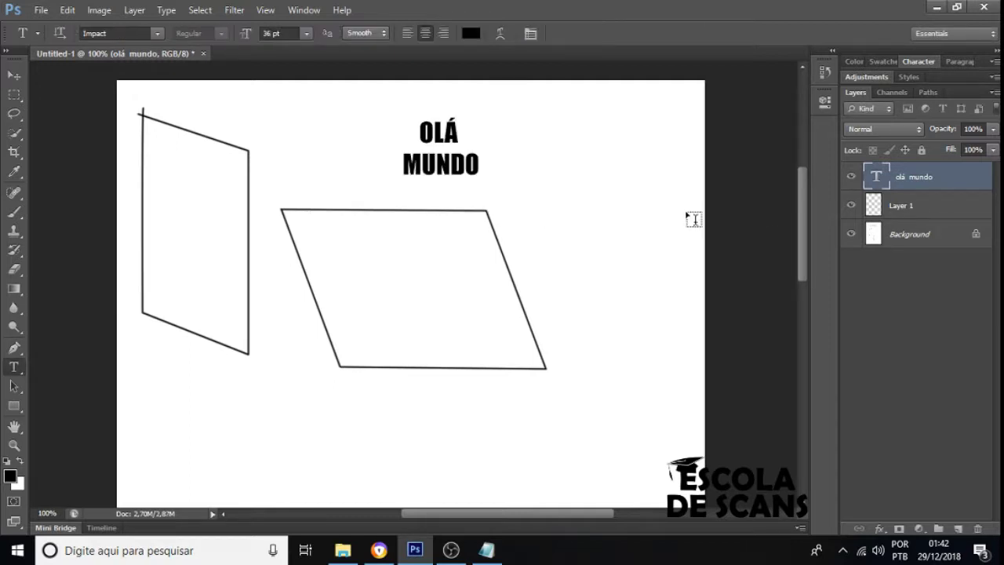
- Replace the "OLÁ MUNDO" text with "CLASSE" above "2-B" inside the tall slanted panel, and move it lower in the panel
{"action": "key", "text": "Delete"}
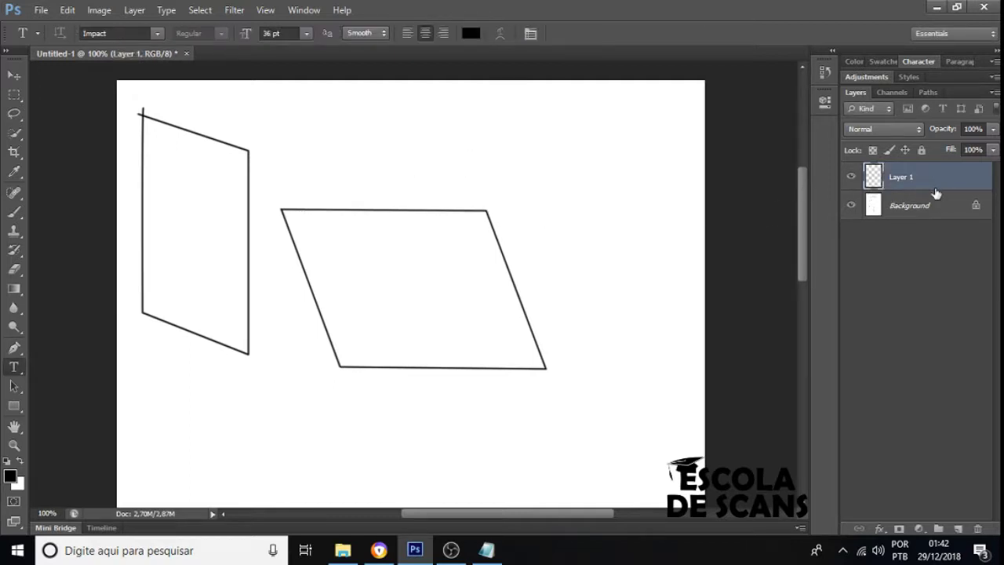
{"action": "left_click_drag", "start_coordinate": [146, 147], "coordinate": [250, 335]}
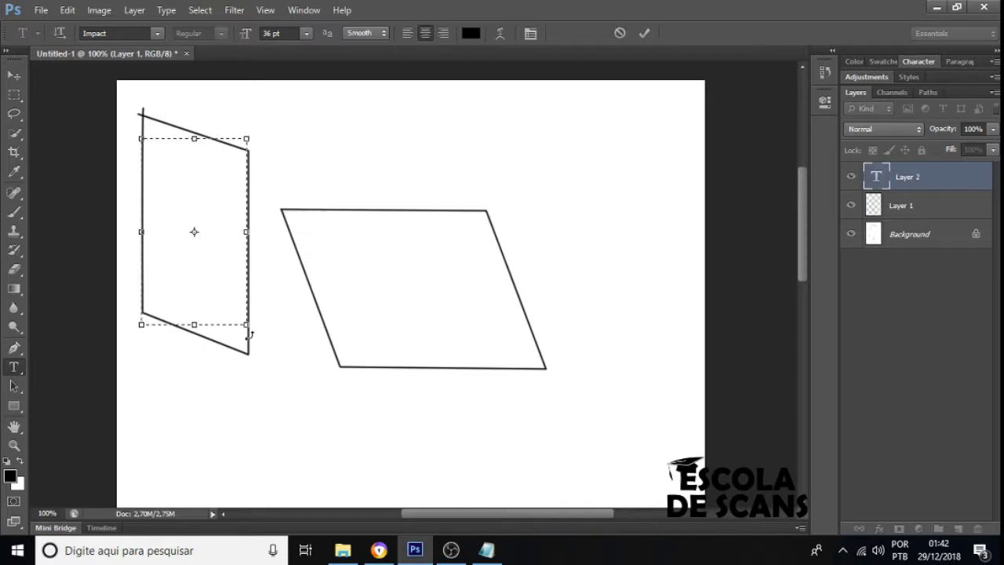
{"action": "type", "text": "CLASSE"}
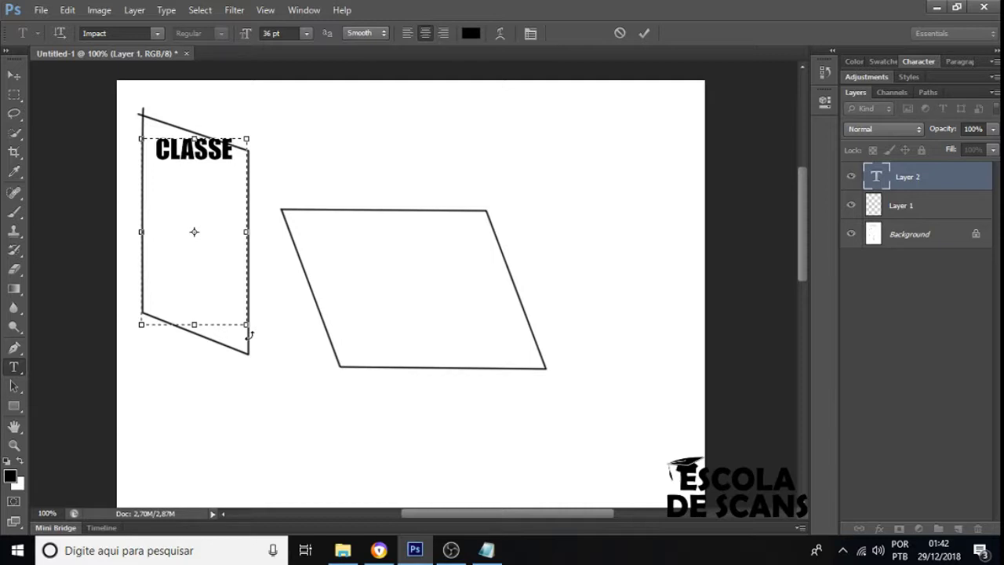
{"action": "key", "text": "Return"}
{"action": "type", "text": "2-B"}
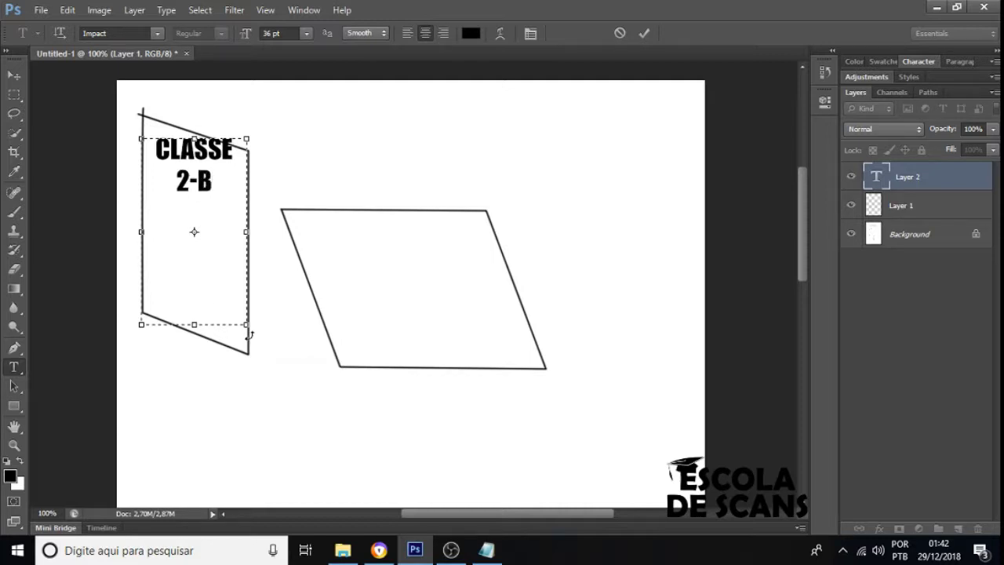
{"action": "left_click", "coordinate": [14, 75]}
{"action": "left_click_drag", "start_coordinate": [192, 185], "coordinate": [187, 227]}
- Skew the "CLASSE 2-B" text vertically by about 21° with Free Transform, after trying and undoing a squash to about 45% height
{"action": "key", "text": "ctrl+t"}
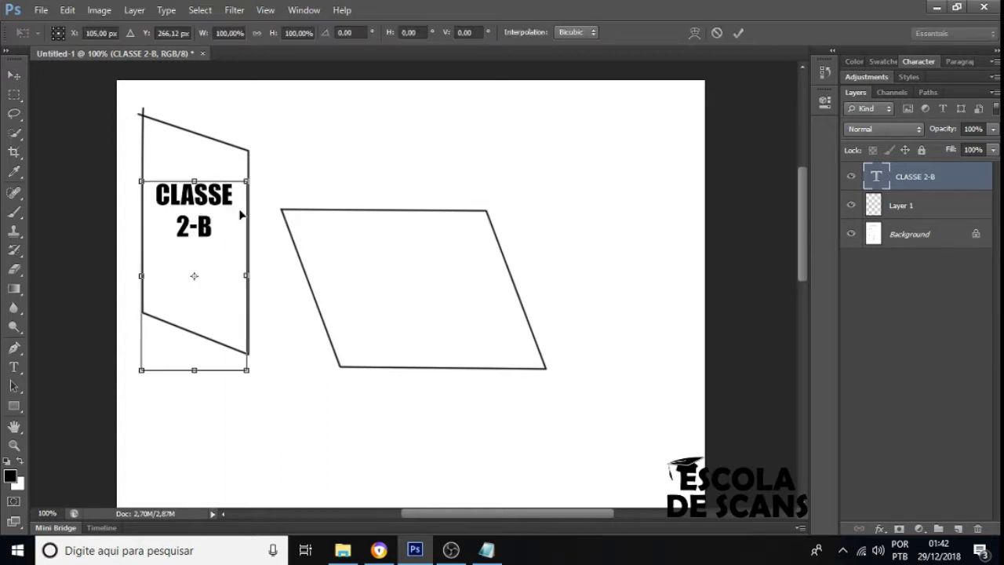
{"action": "left_click_drag", "start_coordinate": [190, 372], "coordinate": [201, 271]}
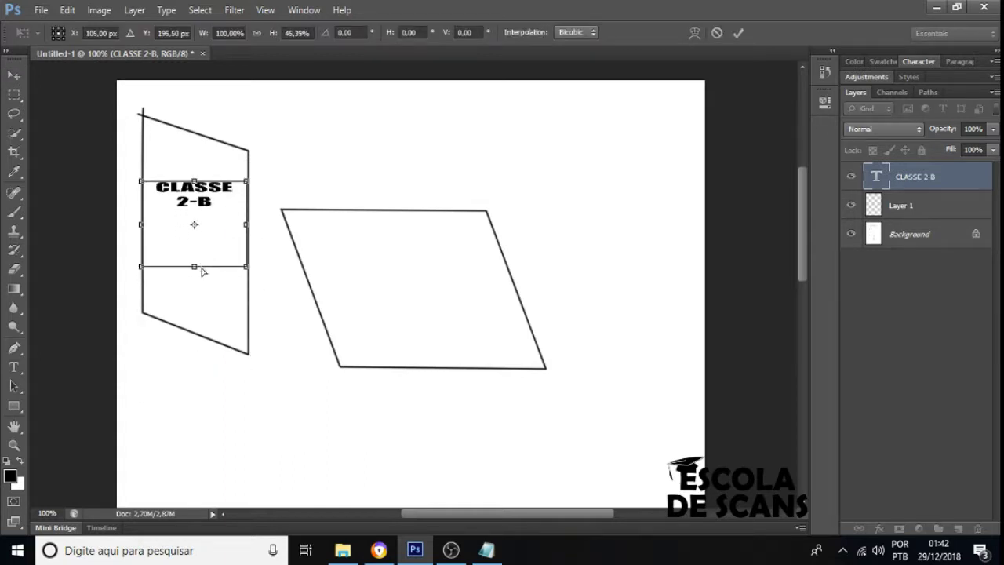
{"action": "key", "text": "ctrl+z"}
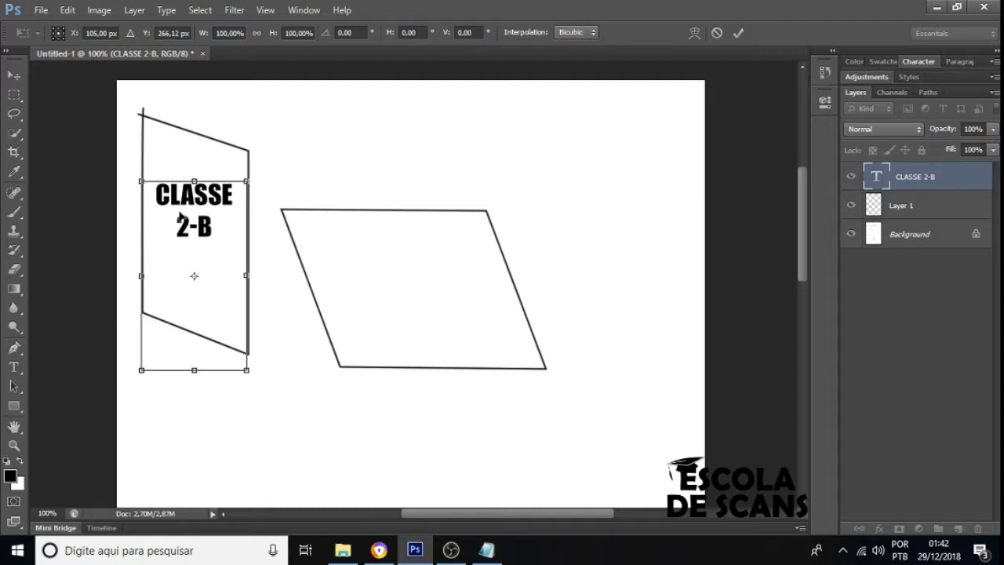
{"action": "left_click", "coordinate": [13, 366]}
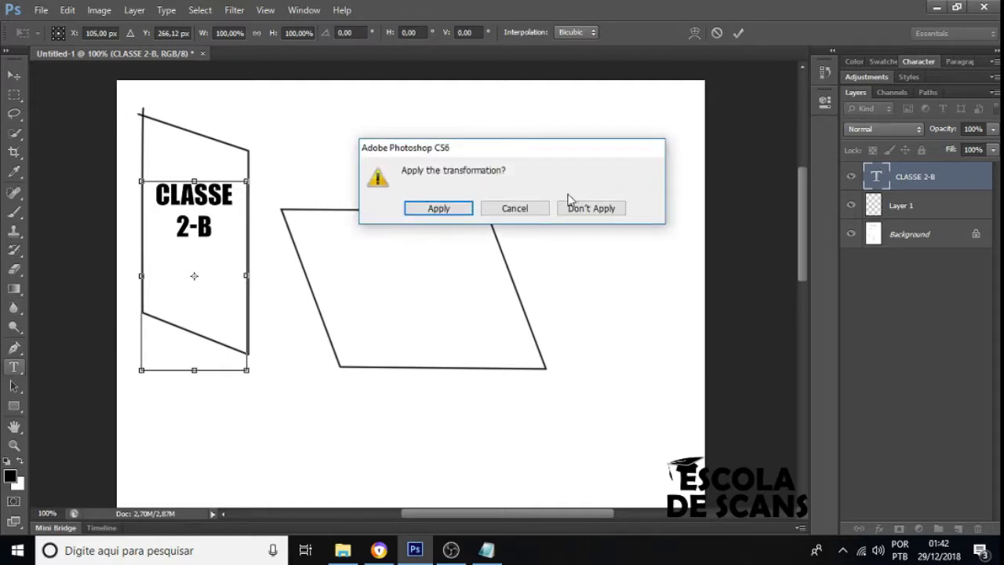
{"action": "left_click", "coordinate": [546, 209]}
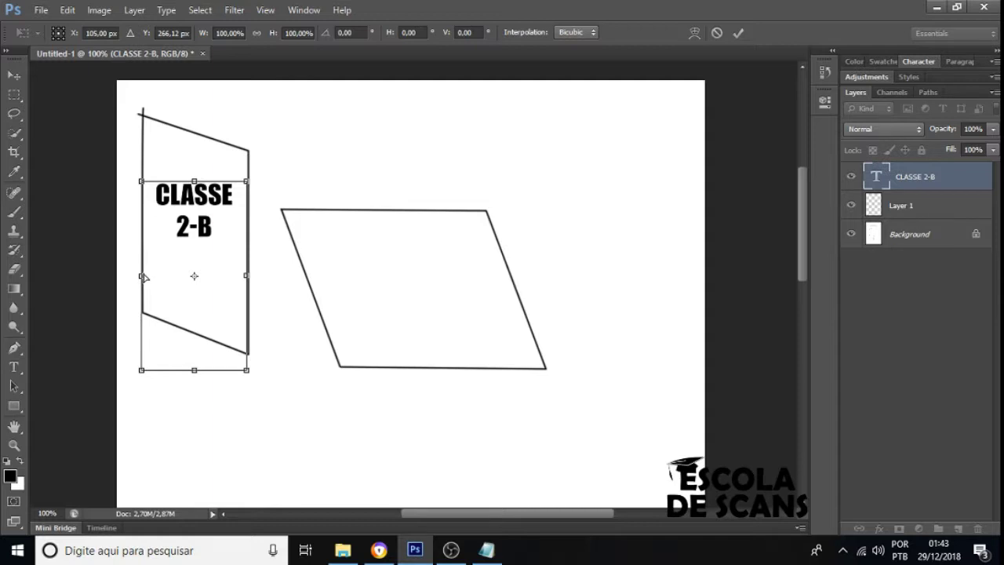
{"action": "left_click_drag", "start_coordinate": [144, 271], "coordinate": [144, 236]}
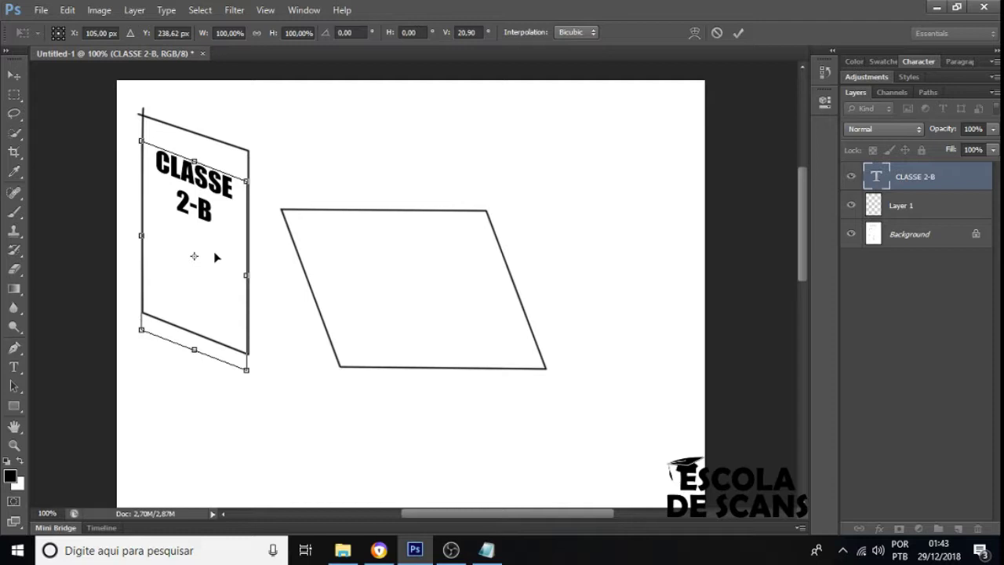
- Nudge the skewed "CLASSE 2-B" text up until its box meets the upper edge of the tall slanted panel
{"action": "key", "text": "Up"}
{"action": "key", "text": "Up"}
{"action": "key", "text": "Up"}
{"action": "key", "text": "Up"}
{"action": "key", "text": "Up"}
{"action": "key", "text": "Up"}
{"action": "key", "text": "Up"}
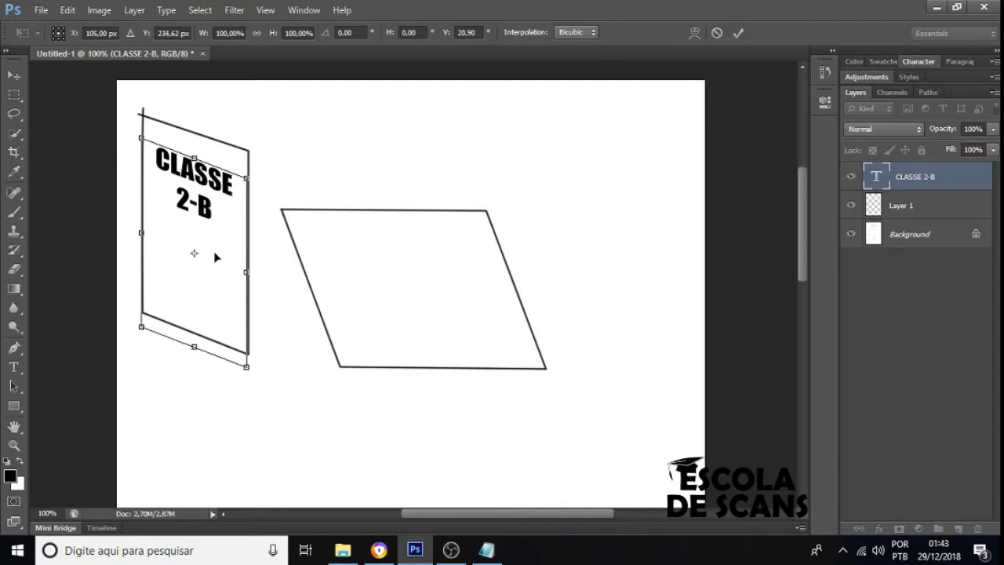
{"action": "key", "text": "Up"}
{"action": "key", "text": "Up"}
{"action": "key", "text": "Up"}
{"action": "key", "text": "Up"}
{"action": "key", "text": "Up"}
{"action": "key", "text": "Up"}
{"action": "key", "text": "Up"}
{"action": "key", "text": "Up"}
{"action": "key", "text": "Up"}
{"action": "key", "text": "Up"}
{"action": "key", "text": "Up"}
{"action": "key", "text": "Up"}
{"action": "key", "text": "Up"}
{"action": "key", "text": "Up"}
{"action": "key", "text": "Up"}
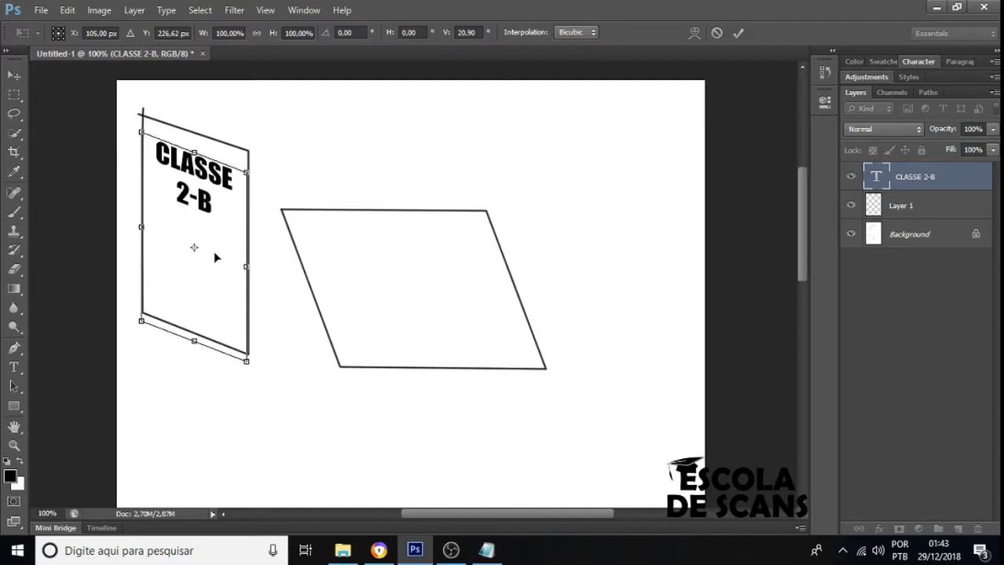
{"action": "key", "text": "Up"}
{"action": "key", "text": "Up"}
{"action": "key", "text": "Up"}
{"action": "key", "text": "Up"}
{"action": "key", "text": "Up"}
{"action": "key", "text": "Up"}
{"action": "key", "text": "Up"}
{"action": "key", "text": "Up"}
{"action": "key", "text": "Up"}
{"action": "key", "text": "Up"}
{"action": "key", "text": "Up"}
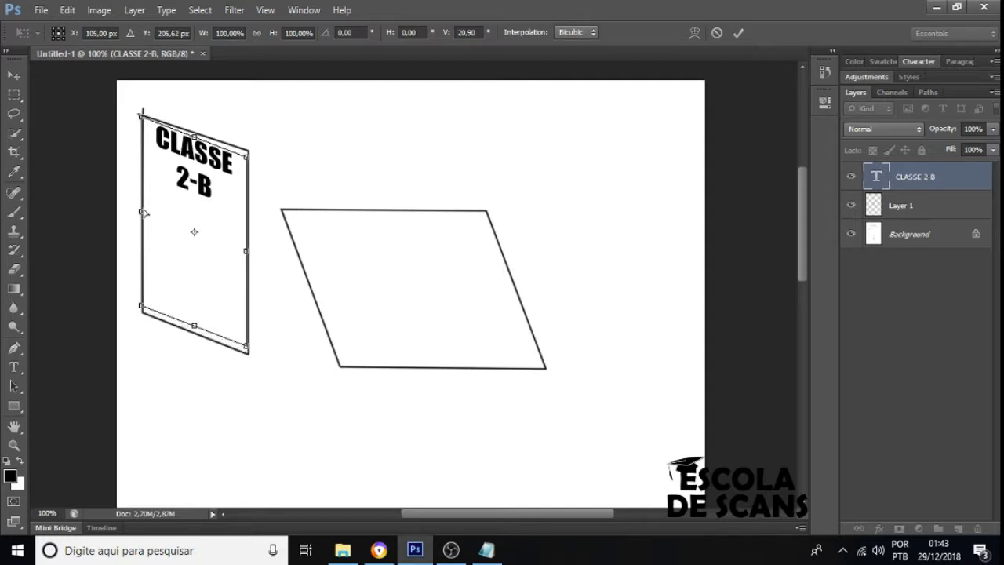
- Refine the text to about 98.6% width and 19.8° vertical skew, nudge it slightly down, and apply the transform
{"action": "left_click_drag", "start_coordinate": [144, 213], "coordinate": [145, 216]}
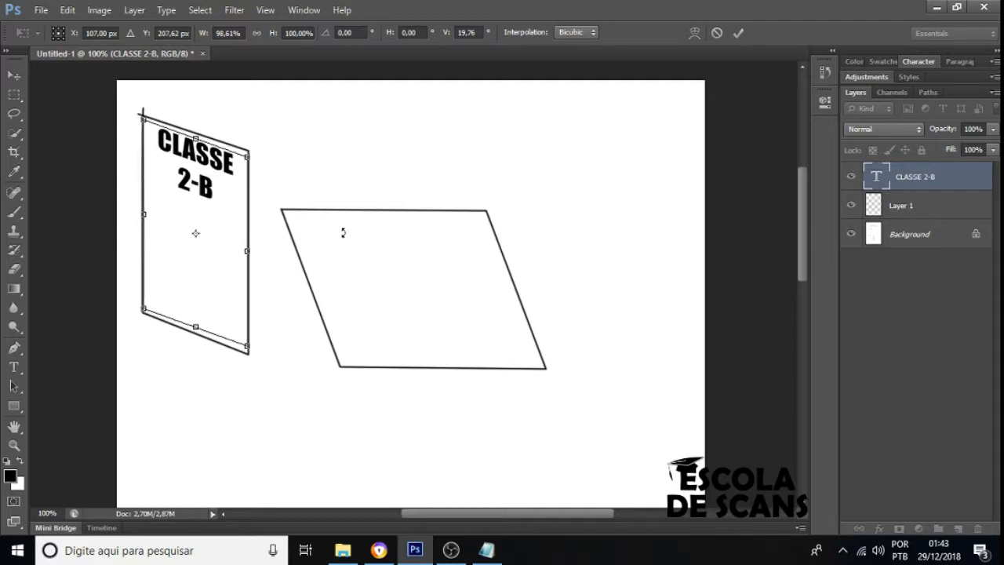
{"action": "key", "text": "Down"}
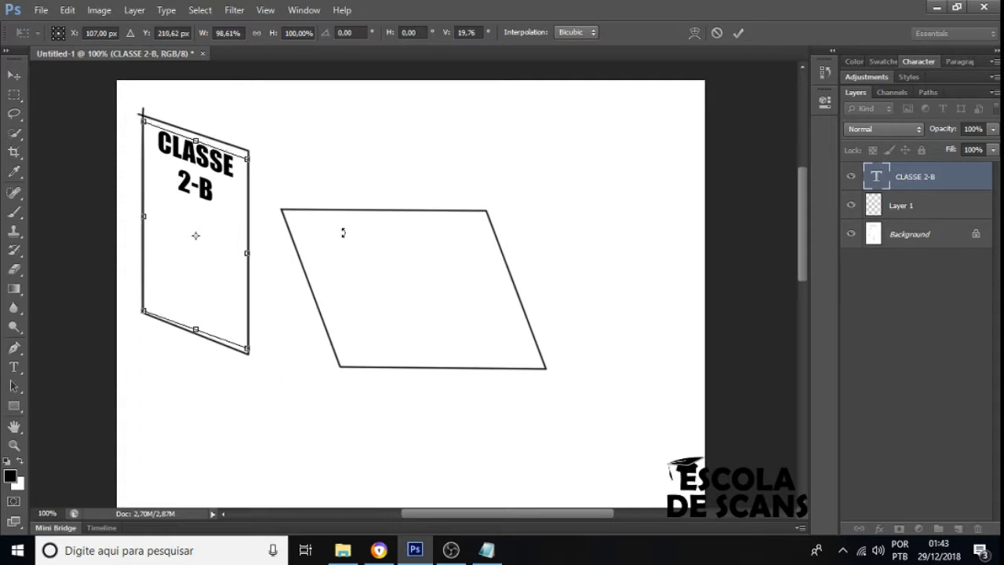
{"action": "key", "text": "Down"}
{"action": "key", "text": "Down"}
{"action": "key", "text": "Down"}
{"action": "key", "text": "Return"}
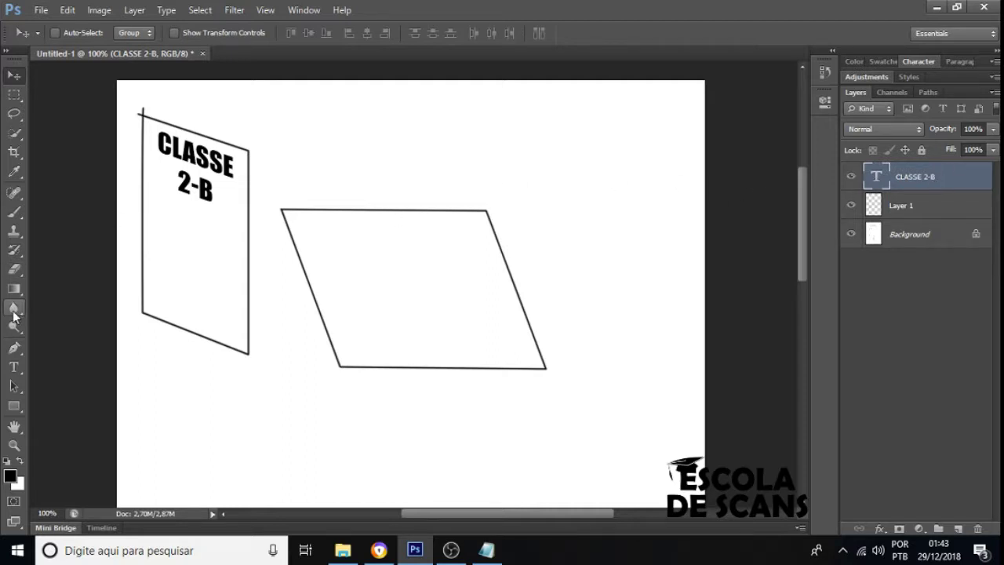
- Try inserting "SDSD" into the word "CLASSE" of the skewed text, and undo it
{"action": "left_click", "coordinate": [13, 367]}
{"action": "left_click", "coordinate": [207, 156]}
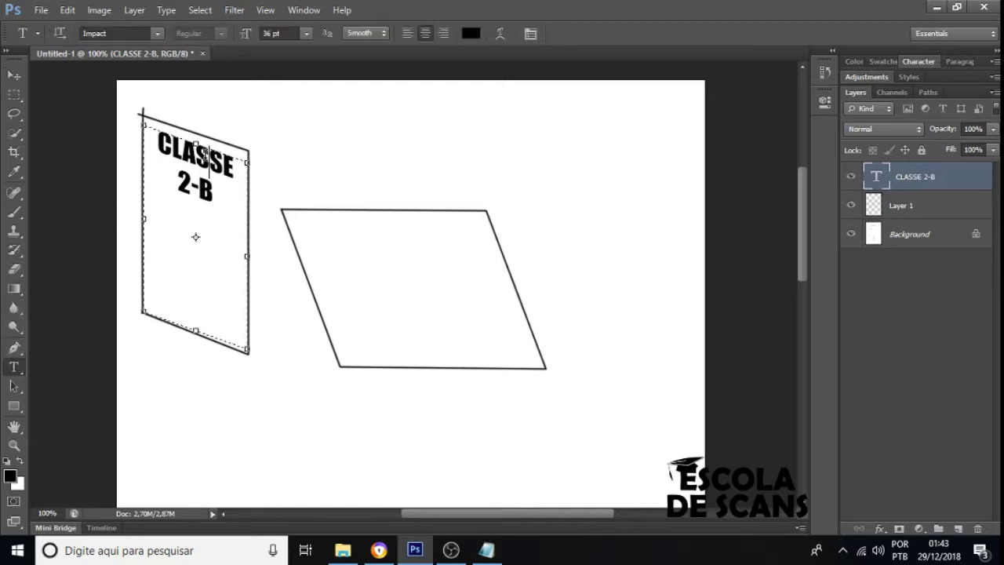
{"action": "type", "text": "SDSD"}
{"action": "key", "text": "ctrl+z"}
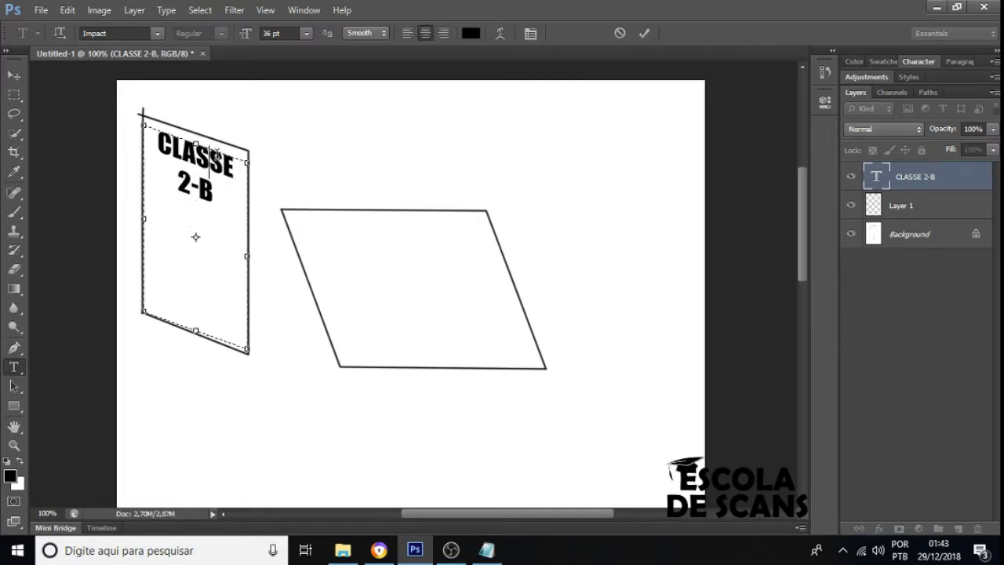
{"action": "left_click", "coordinate": [13, 75]}
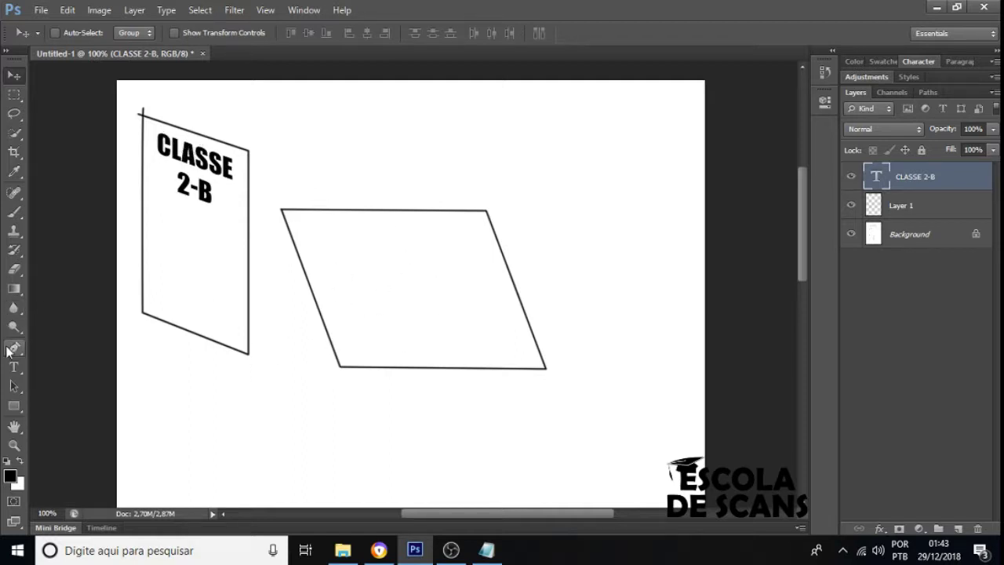
- Add a text box reading "CLASSE 2-B" in the parallelogram and stretch it to the shape's upper and lower edges
{"action": "left_click", "coordinate": [13, 367]}
{"action": "left_click_drag", "start_coordinate": [340, 229], "coordinate": [496, 350]}
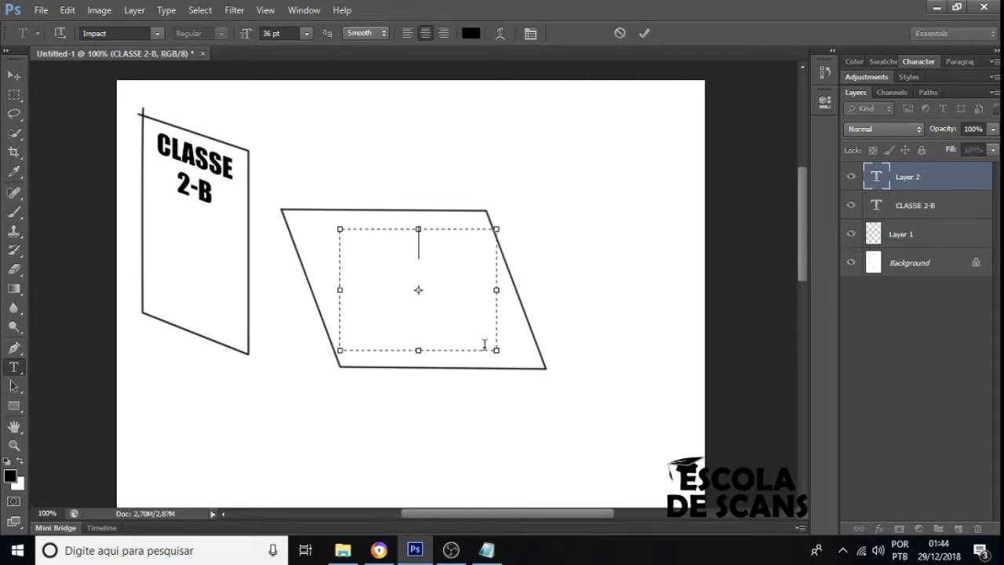
{"action": "type", "text": "CLASSE"}
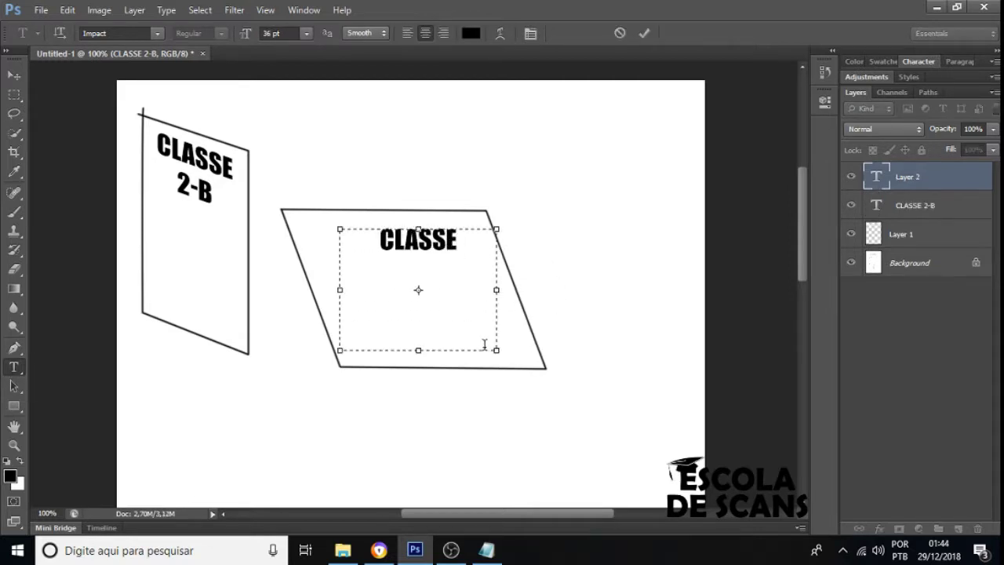
{"action": "type", "text": " 2-B"}
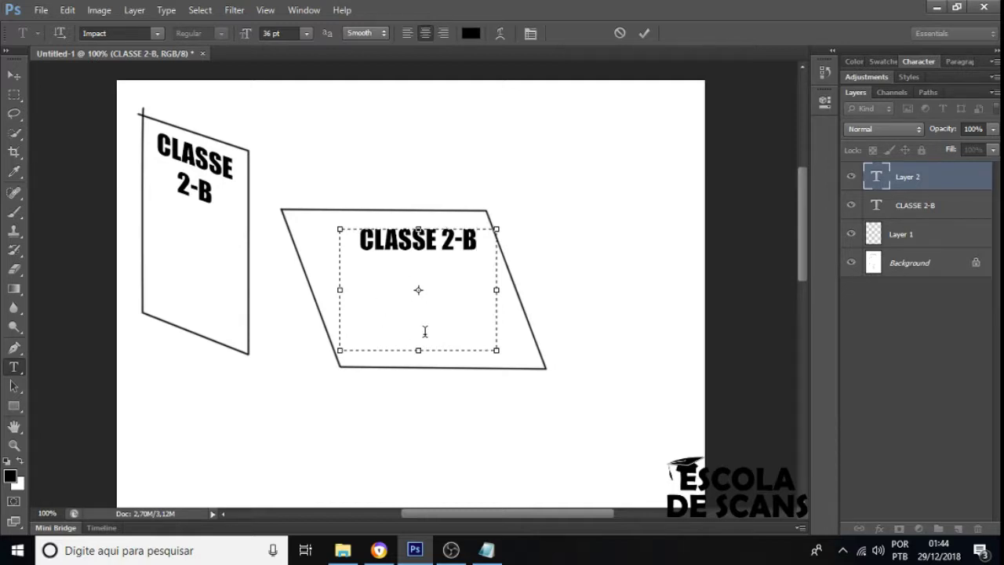
{"action": "left_click_drag", "start_coordinate": [418, 349], "coordinate": [418, 366]}
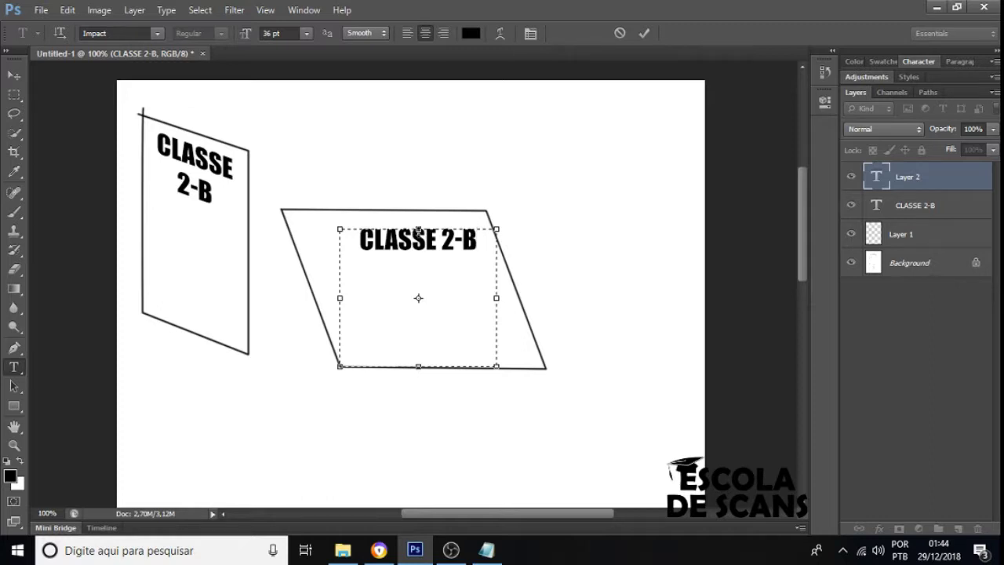
{"action": "left_click_drag", "start_coordinate": [418, 230], "coordinate": [418, 212]}
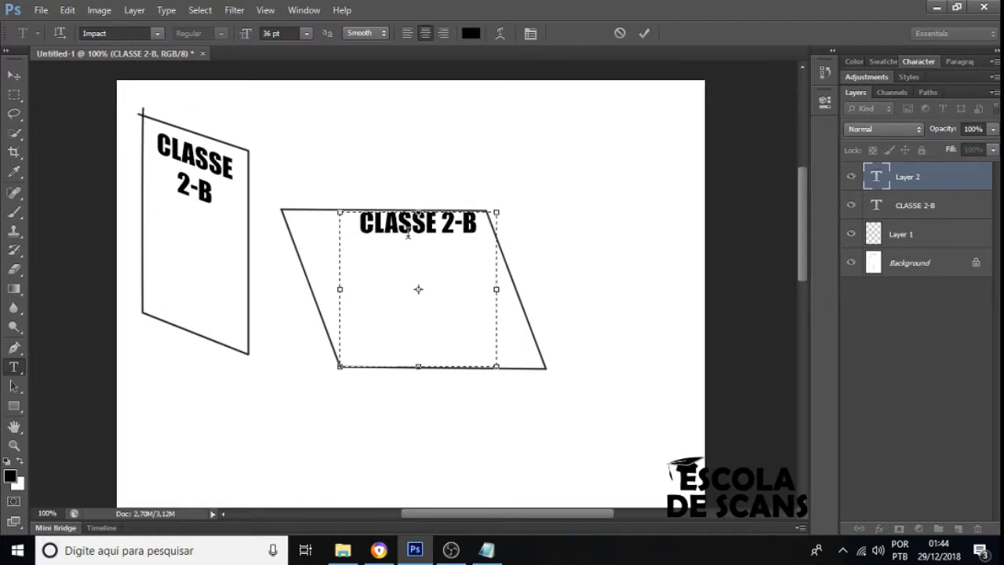
- Skew the new "CLASSE 2-B" text box horizontally to match the parallelogram's slanted sides, and finish editing the text
{"action": "left_click", "coordinate": [409, 232]}
{"action": "left_click_drag", "start_coordinate": [420, 372], "coordinate": [477, 372]}
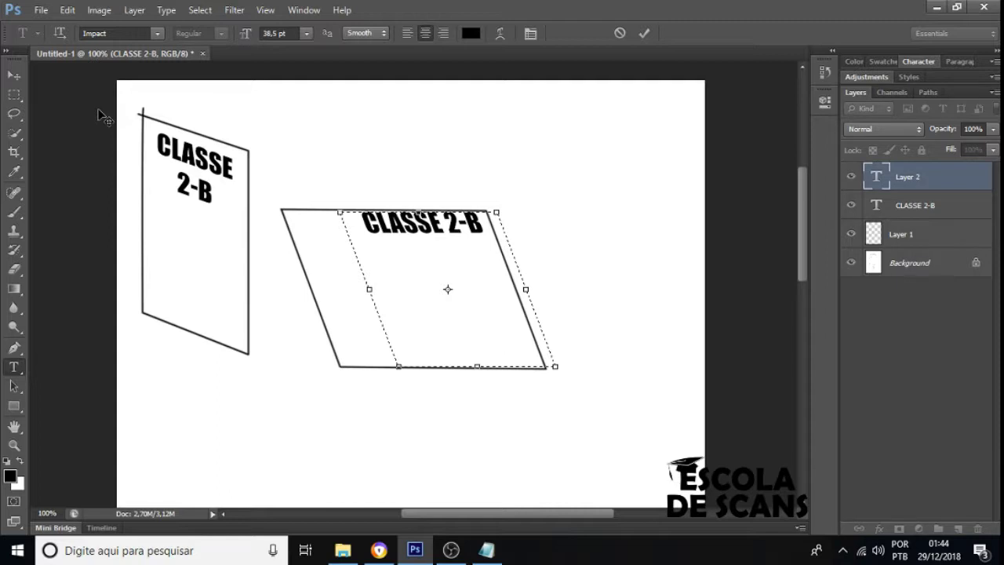
{"action": "left_click", "coordinate": [14, 75]}
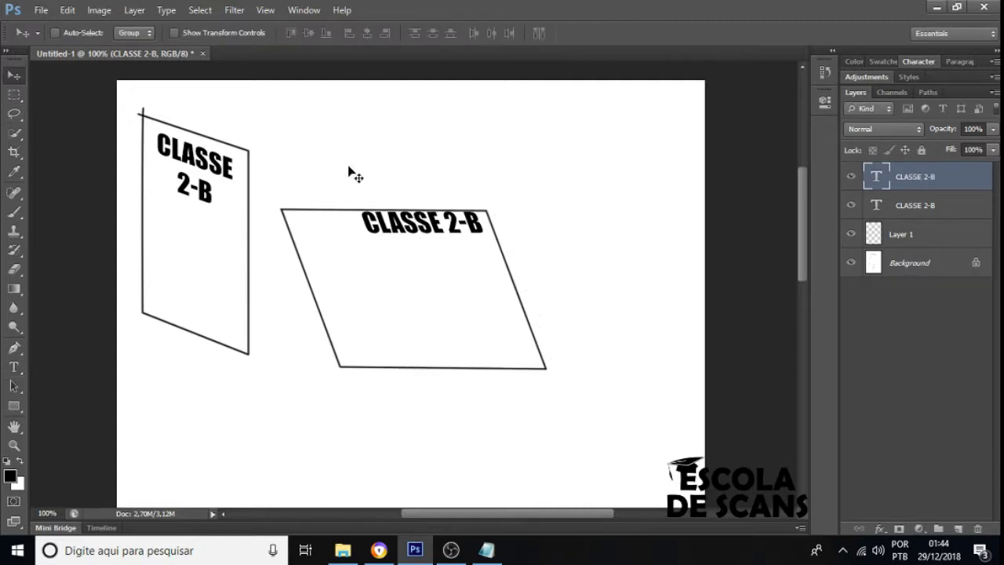
- Nudge the skewed "CLASSE 2-B" text to the middle of the parallelogram, and delete that text layer
{"action": "key", "text": "Left"}
{"action": "key", "text": "Left"}
{"action": "key", "text": "Left"}
{"action": "key", "text": "Left"}
{"action": "key", "text": "Left"}
{"action": "key", "text": "Left"}
{"action": "key", "text": "Left"}
{"action": "key", "text": "Left"}
{"action": "key", "text": "Left"}
{"action": "key", "text": "Left"}
{"action": "key", "text": "Left"}
{"action": "key", "text": "Left"}
{"action": "key", "text": "Left"}
{"action": "key", "text": "Left"}
{"action": "key", "text": "Left"}
{"action": "key", "text": "Left"}
{"action": "key", "text": "Left"}
{"action": "key", "text": "Left"}
{"action": "key", "text": "Left"}
{"action": "key", "text": "Left"}
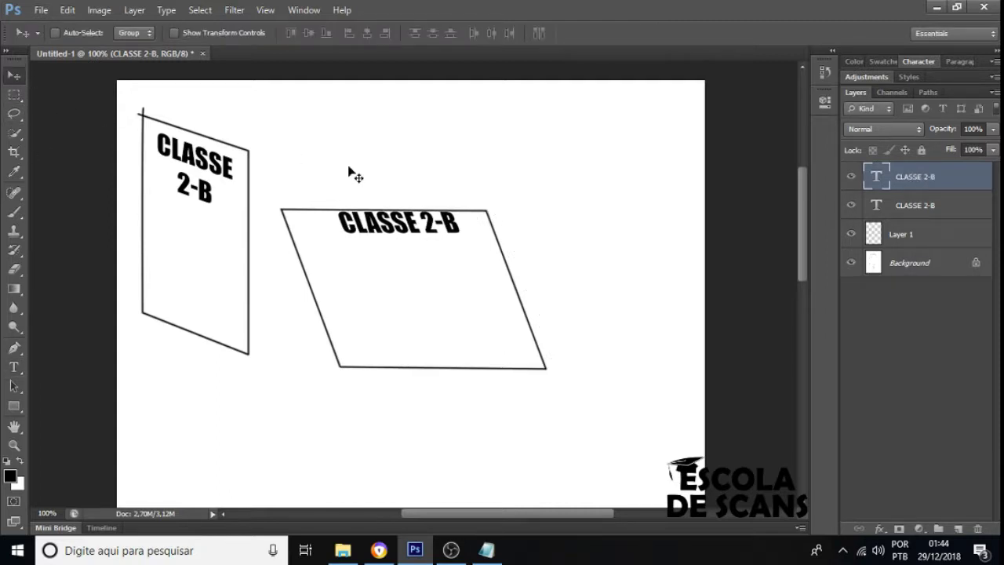
{"action": "key", "text": "Down"}
{"action": "key", "text": "Down"}
{"action": "key", "text": "Down"}
{"action": "key", "text": "Down"}
{"action": "key", "text": "Down"}
{"action": "key", "text": "Down"}
{"action": "key", "text": "Down"}
{"action": "key", "text": "Down"}
{"action": "key", "text": "Down"}
{"action": "key", "text": "Down"}
{"action": "key", "text": "Down"}
{"action": "key", "text": "Down"}
{"action": "key", "text": "Down"}
{"action": "key", "text": "Down"}
{"action": "key", "text": "Down"}
{"action": "key", "text": "Down"}
{"action": "key", "text": "Down"}
{"action": "key", "text": "Down"}
{"action": "key", "text": "Down"}
{"action": "key", "text": "Down"}
{"action": "key", "text": "Right"}
{"action": "key", "text": "Right"}
{"action": "key", "text": "Right"}
{"action": "key", "text": "Right"}
{"action": "key", "text": "Right"}
{"action": "key", "text": "Right"}
{"action": "key", "text": "Right"}
{"action": "key", "text": "Right"}
{"action": "key", "text": "Right"}
{"action": "key", "text": "Right"}
{"action": "key", "text": "Right"}
{"action": "key", "text": "Right"}
{"action": "key", "text": "Right"}
{"action": "key", "text": "Right"}
{"action": "key", "text": "Right"}
{"action": "key", "text": "Right"}
{"action": "key", "text": "Right"}
{"action": "key", "text": "Right"}
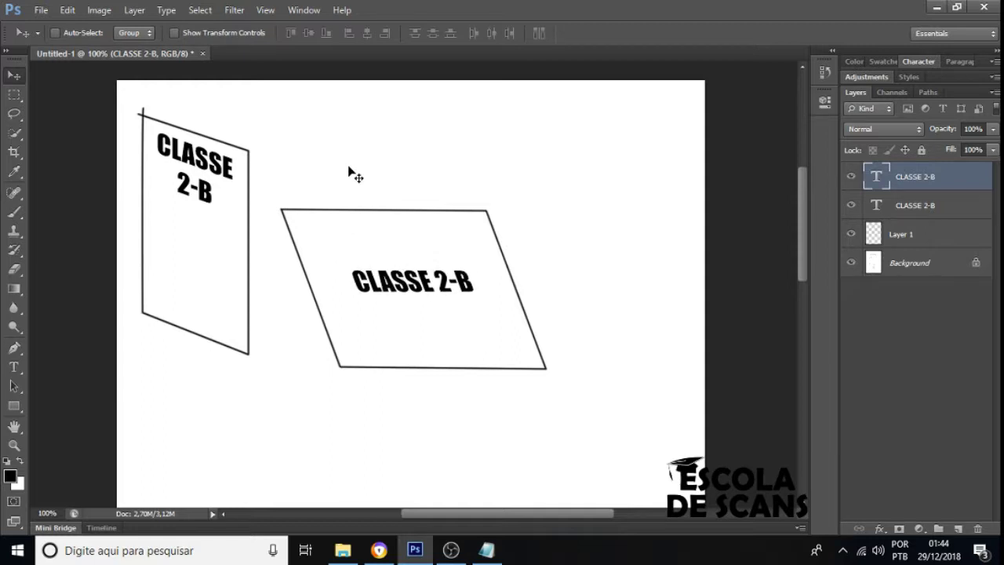
{"action": "key", "text": "Right"}
{"action": "key", "text": "Right"}
{"action": "key", "text": "Right"}
{"action": "key", "text": "Right"}
{"action": "key", "text": "Right"}
{"action": "key", "text": "Down"}
{"action": "key", "text": "Down"}
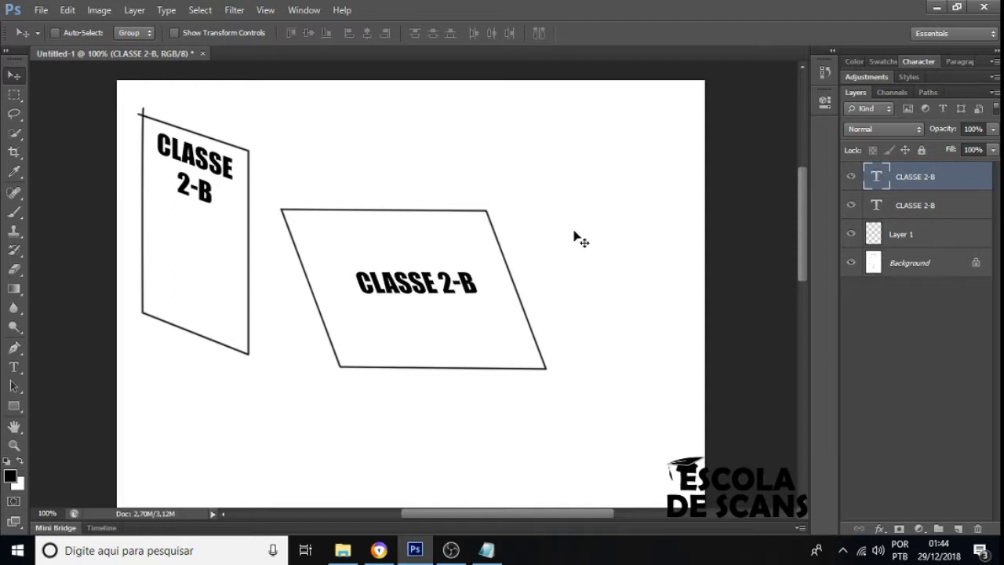
{"action": "key", "text": "Delete"}
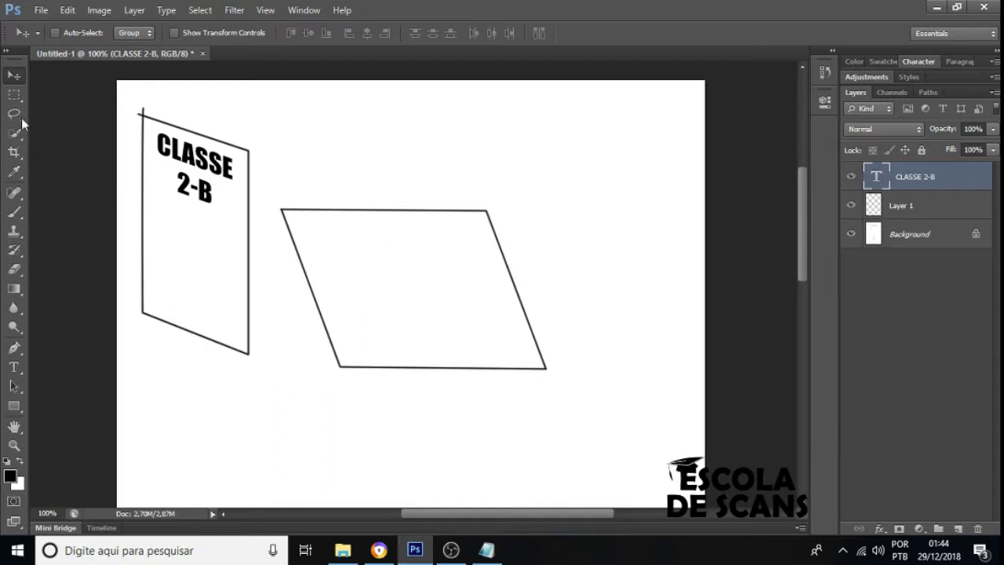
- Merge Layer 1 into the Background and rotate the marquee-selected parallelogram clockwise until its short sides stand nearly vertical
{"action": "left_click", "coordinate": [14, 94]}
{"action": "left_click_drag", "start_coordinate": [275, 185], "coordinate": [555, 428]}
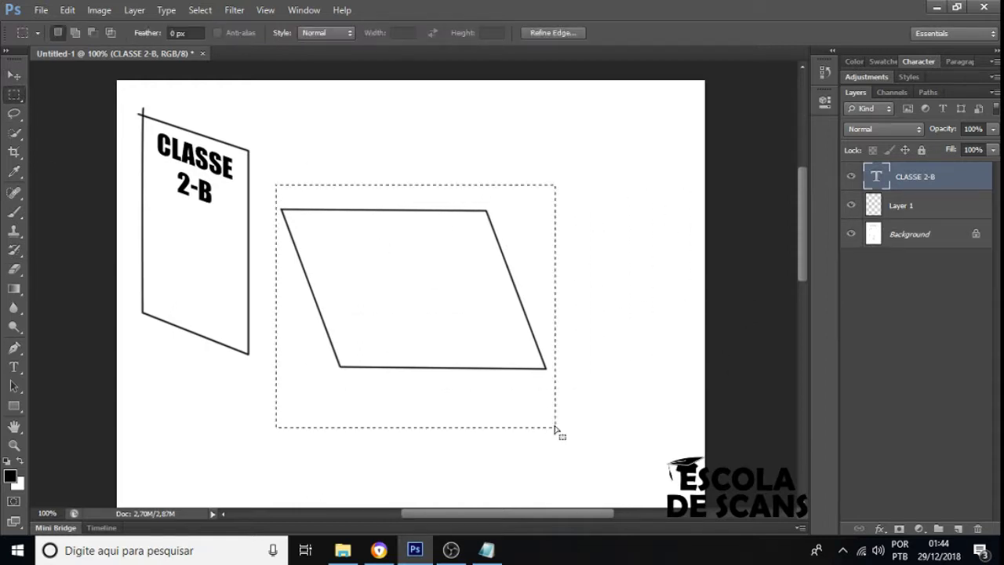
{"action": "left_click", "coordinate": [880, 213]}
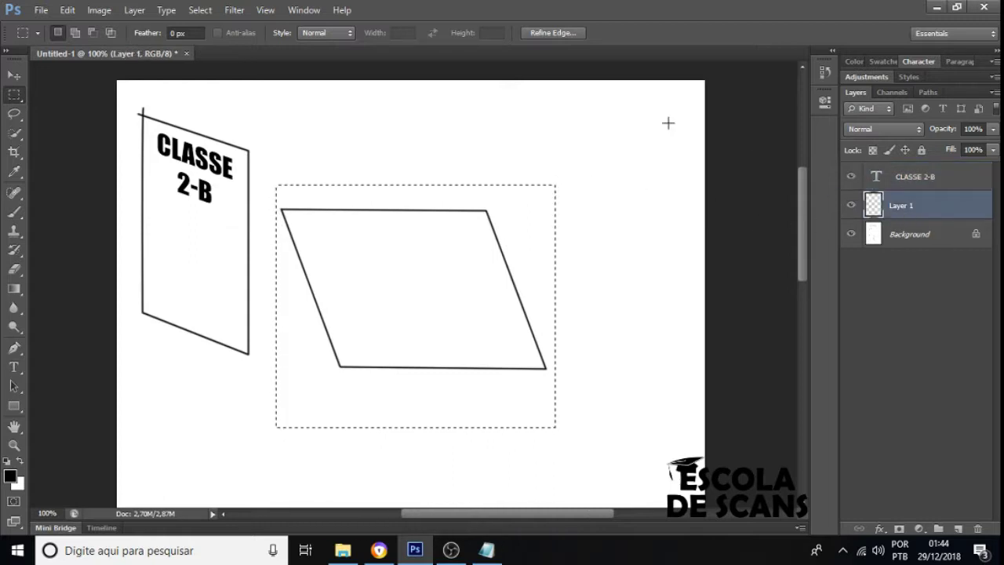
{"action": "key", "text": "ctrl+e"}
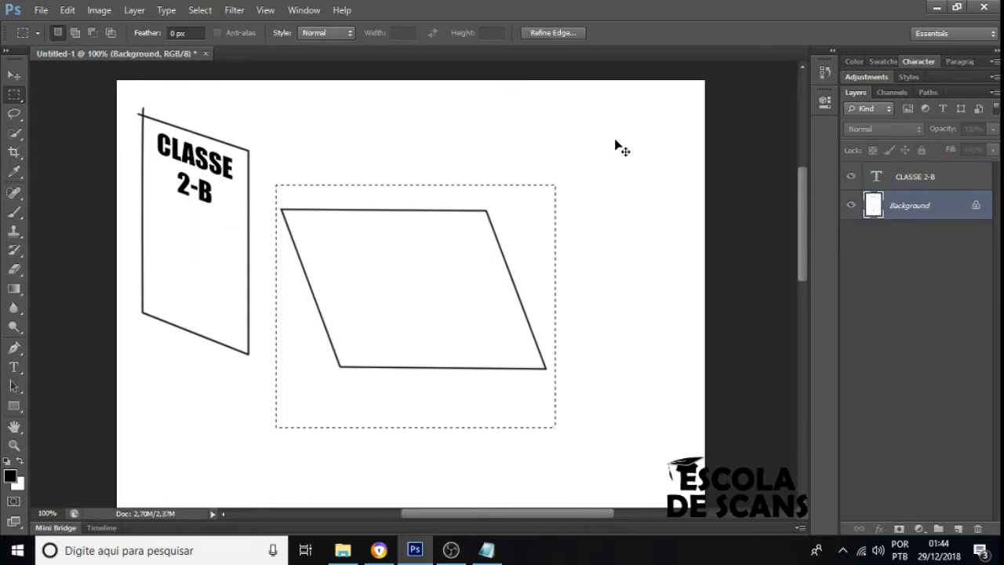
{"action": "key", "text": "ctrl+t"}
{"action": "left_click_drag", "start_coordinate": [599, 123], "coordinate": [661, 186]}
{"action": "key", "text": "Return"}
{"action": "key", "text": "ctrl+d"}
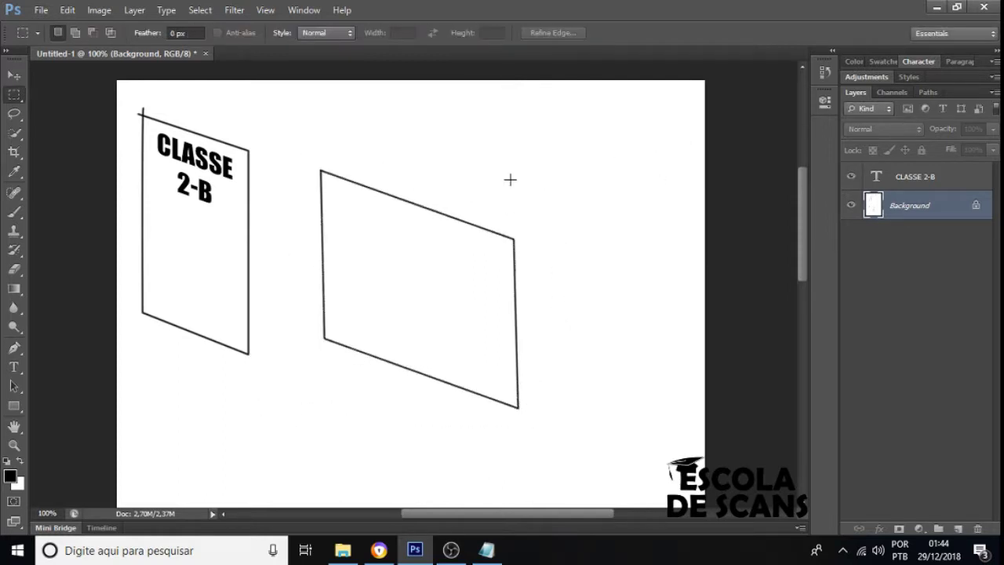
- Select the parallelogram again, rotate it by about 24°, adjust it to about 103% height and -2.8° horizontal skew, and deselect
{"action": "left_click_drag", "start_coordinate": [303, 141], "coordinate": [549, 432]}
{"action": "key", "text": "ctrl+t"}
{"action": "left_click_drag", "start_coordinate": [560, 138], "coordinate": [607, 171]}
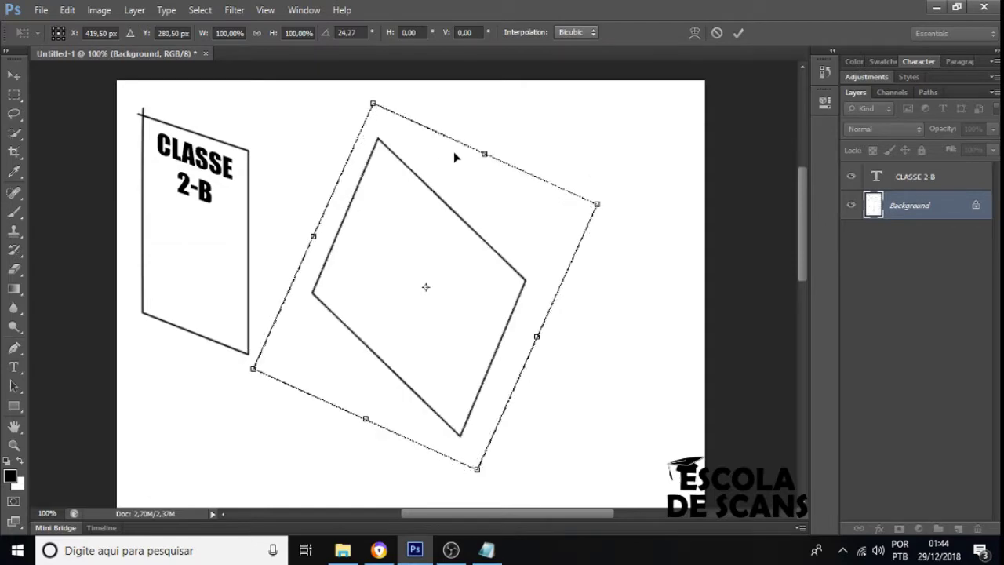
{"action": "left_click_drag", "start_coordinate": [514, 166], "coordinate": [502, 149]}
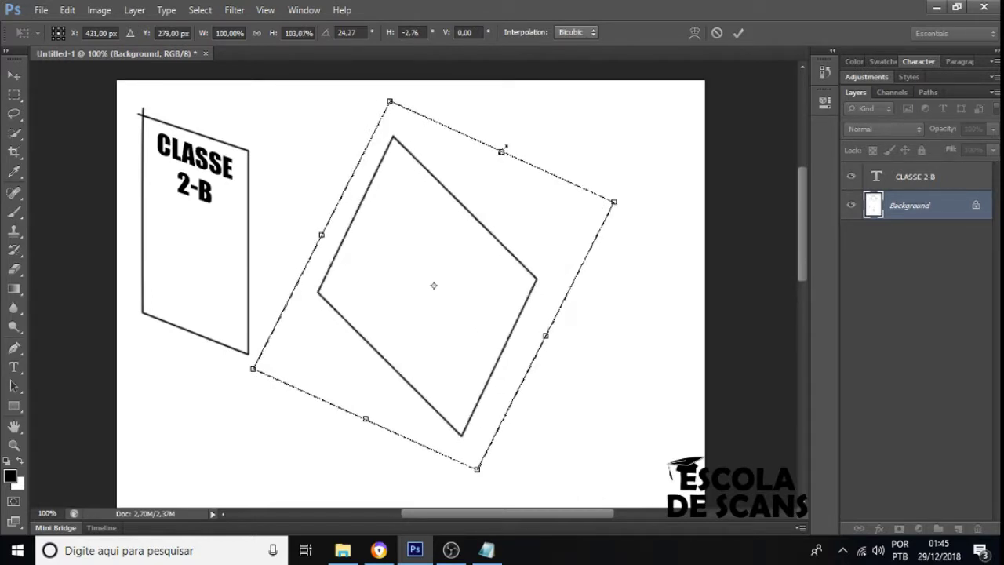
{"action": "key", "text": "Return"}
{"action": "key", "text": "ctrl+d"}
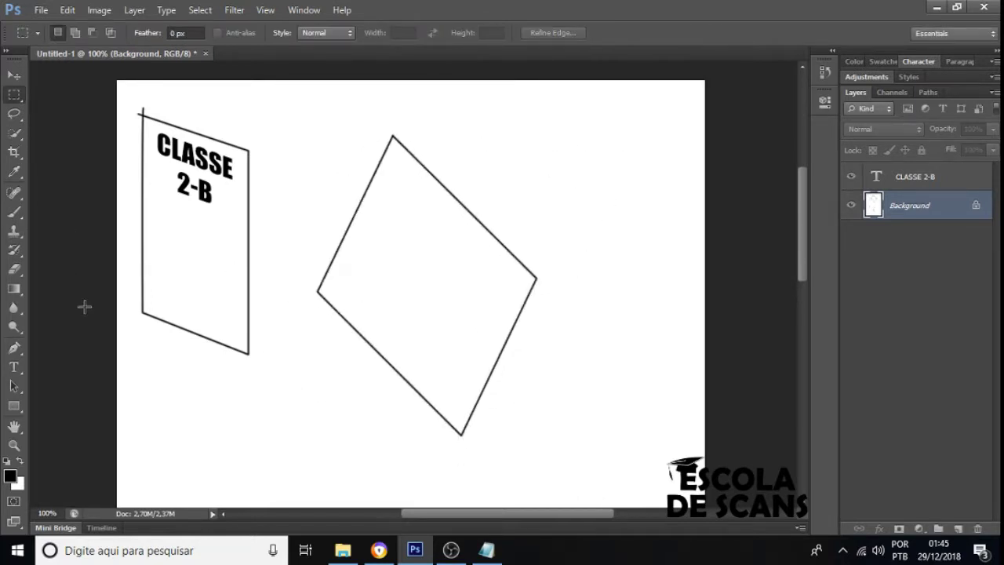
- Add a text box inside the rotated parallelogram containing "CLASSE 2-B" in centred Impact
{"action": "left_click", "coordinate": [14, 366]}
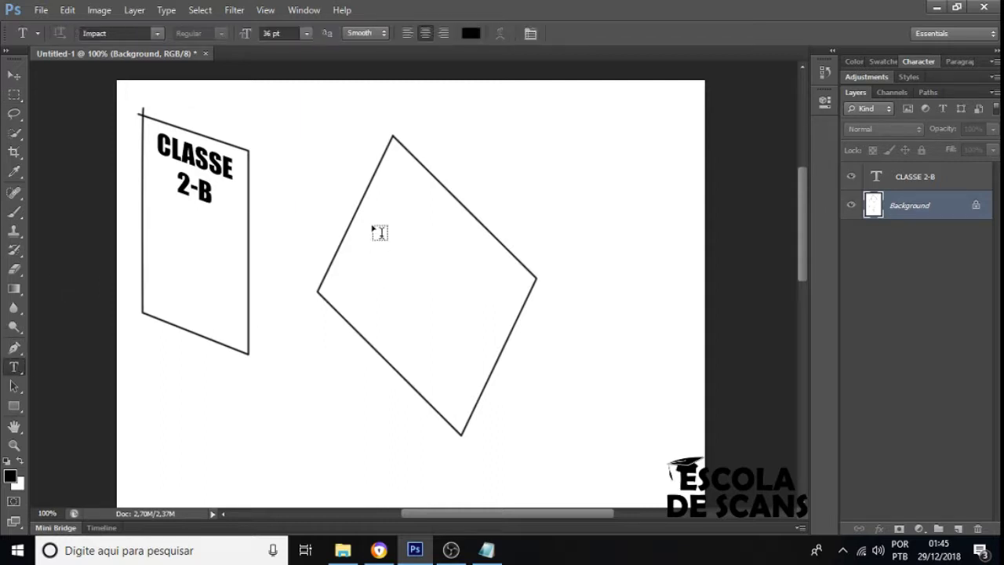
{"action": "left_click_drag", "start_coordinate": [354, 237], "coordinate": [476, 343]}
{"action": "type", "text": "CLASS"}
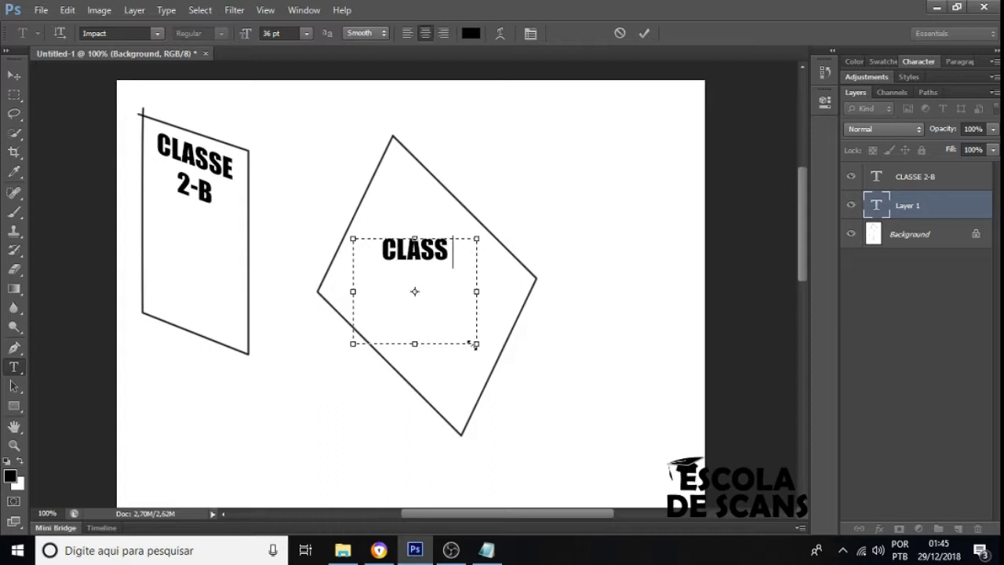
{"action": "type", "text": "E 2-B"}
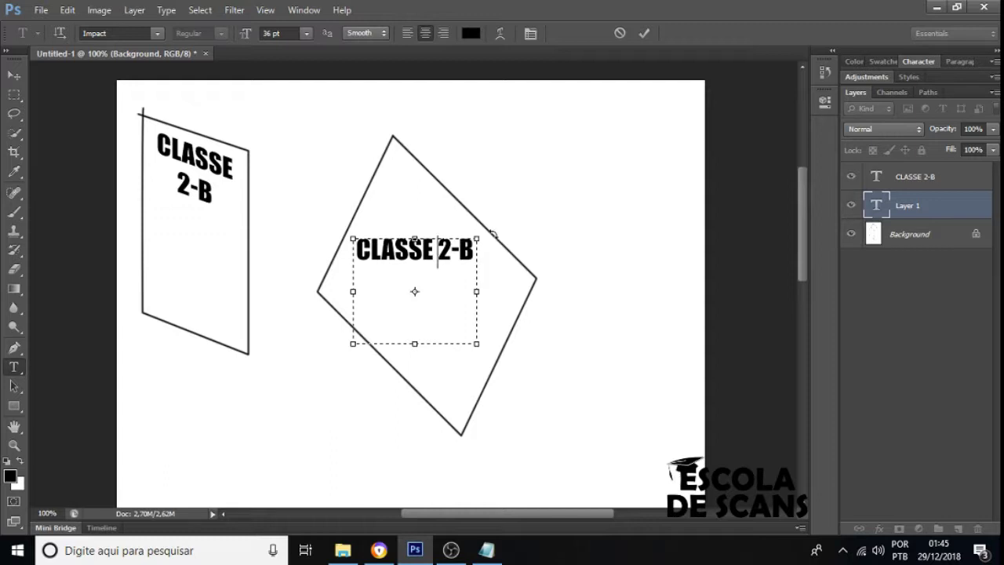
- Rotate the new "CLASSE 2-B" text by about -62° and move it against the parallelogram's upper-left short side
{"action": "left_click_drag", "start_coordinate": [487, 233], "coordinate": [399, 164]}
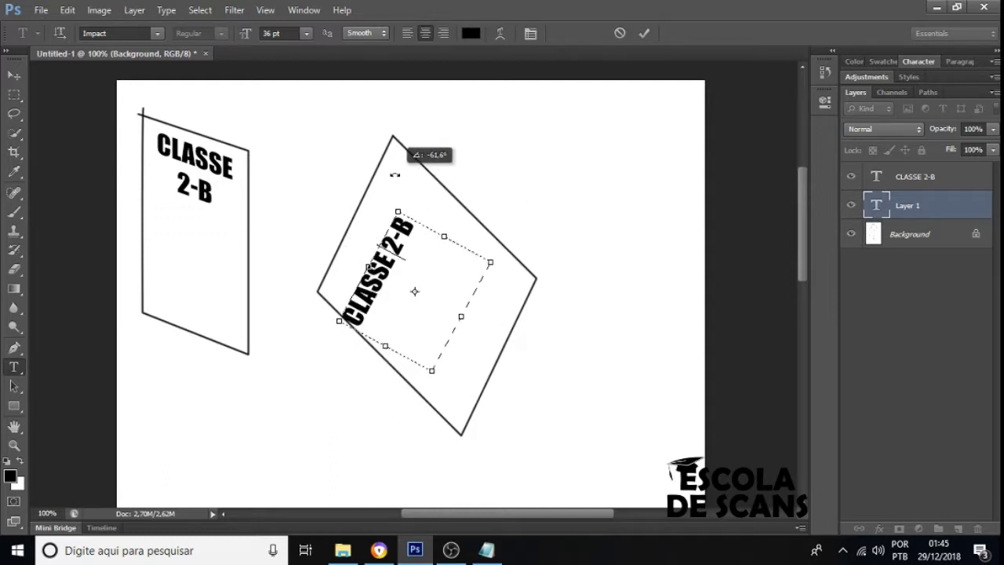
{"action": "left_click", "coordinate": [14, 75]}
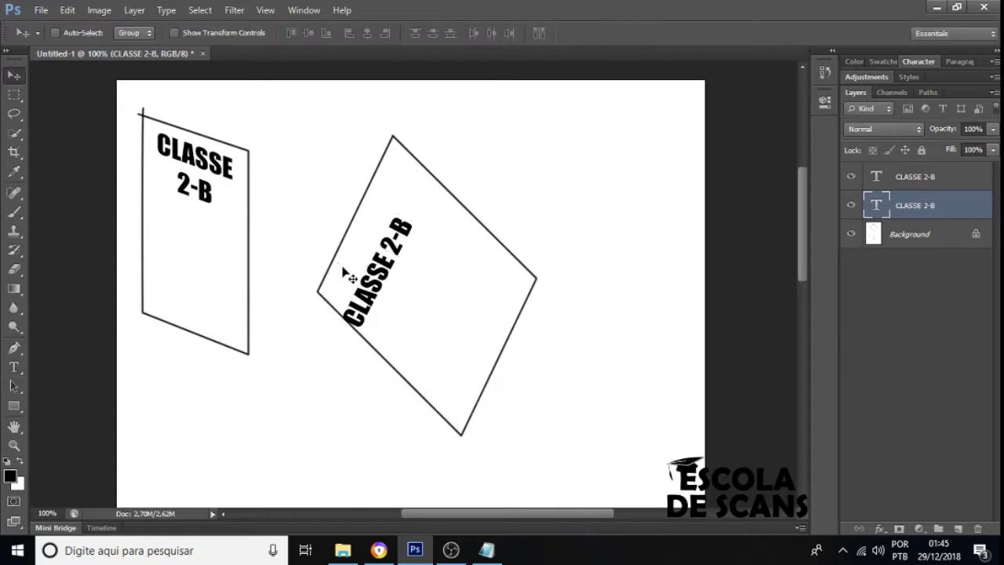
{"action": "left_click_drag", "start_coordinate": [411, 284], "coordinate": [396, 235]}
- Skew the rotated "CLASSE 2-B" text box so its edges run parallel to the parallelogram's long sides
{"action": "left_click", "coordinate": [14, 366]}
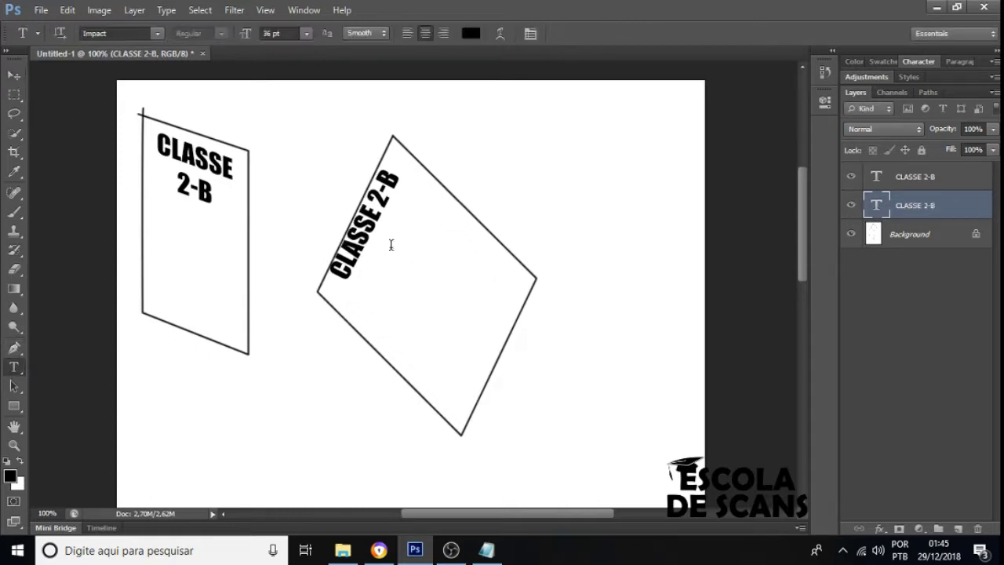
{"action": "left_click", "coordinate": [386, 224]}
{"action": "left_click_drag", "start_coordinate": [390, 148], "coordinate": [392, 144]}
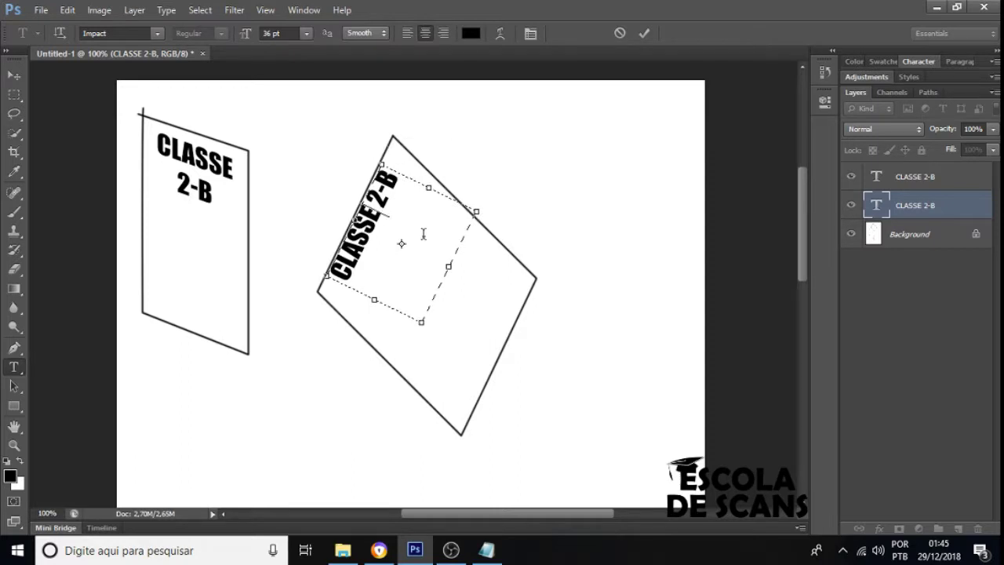
{"action": "left_click_drag", "start_coordinate": [451, 271], "coordinate": [494, 360]}
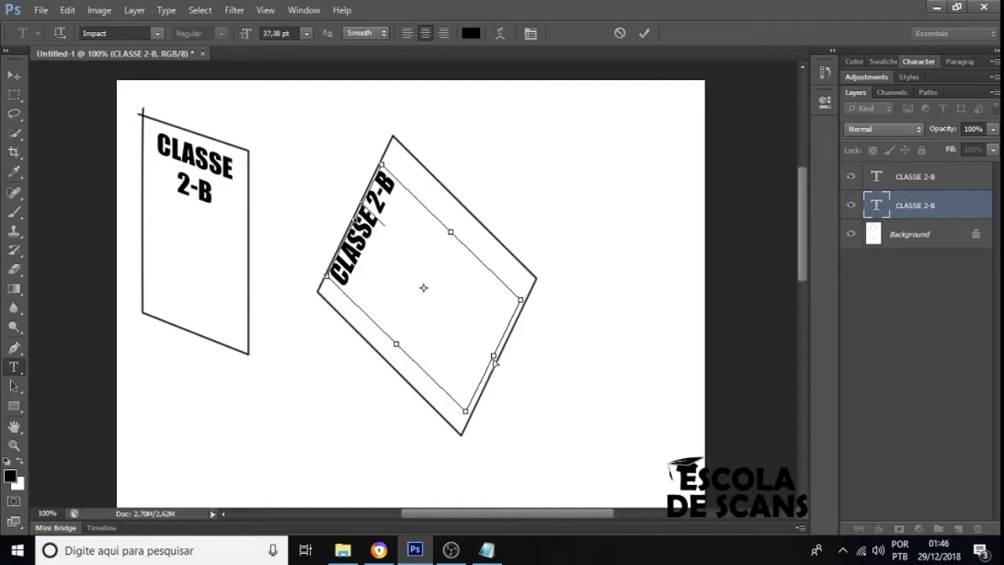
- Move the skewed "CLASSE 2-B" text to the middle of the parallelogram and fine-tune its position with small nudges down and left
{"action": "left_click", "coordinate": [7, 81]}
{"action": "left_click_drag", "start_coordinate": [452, 227], "coordinate": [508, 274]}
{"action": "key", "text": "Left"}
{"action": "key", "text": "Down"}
{"action": "key", "text": "Left"}
{"action": "key", "text": "Down"}
{"action": "key", "text": "Left"}
{"action": "key", "text": "Down"}
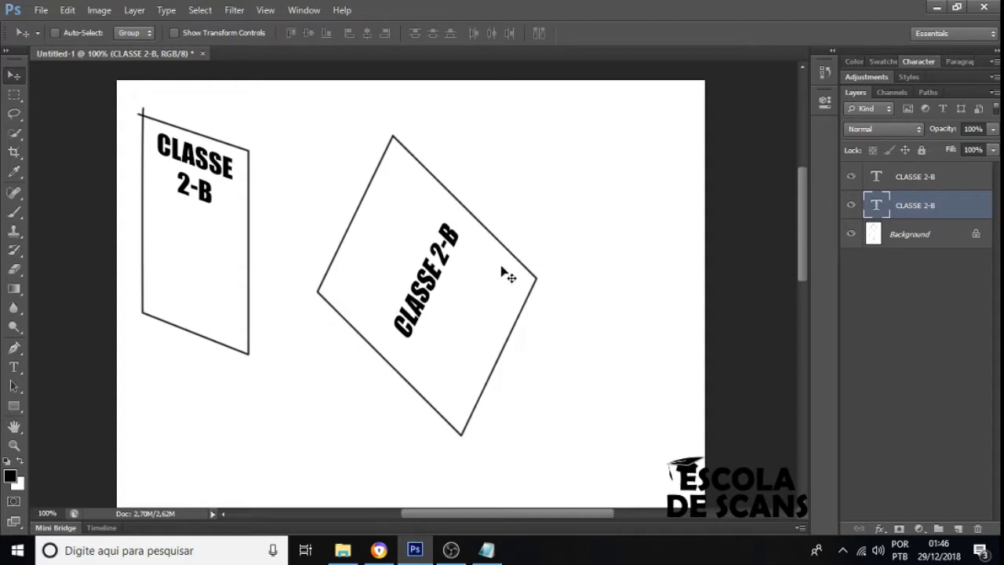
{"action": "key", "text": "Down"}
{"action": "key", "text": "Down"}
{"action": "key", "text": "Down"}
{"action": "key", "text": "Left"}
{"action": "key", "text": "Down"}
{"action": "key", "text": "Down"}
{"action": "key", "text": "Down"}
{"action": "key", "text": "Left"}
{"action": "key", "text": "Down"}
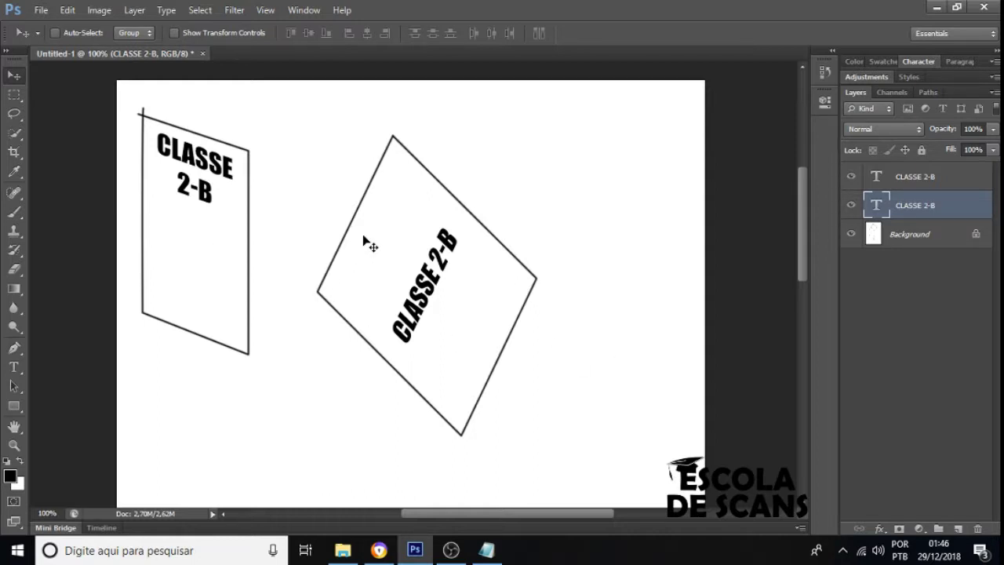
- Try skewing a new "HAHAHA" text box below the tall panel horizontally by about -3.5°, and discard the text
{"action": "left_click", "coordinate": [13, 366]}
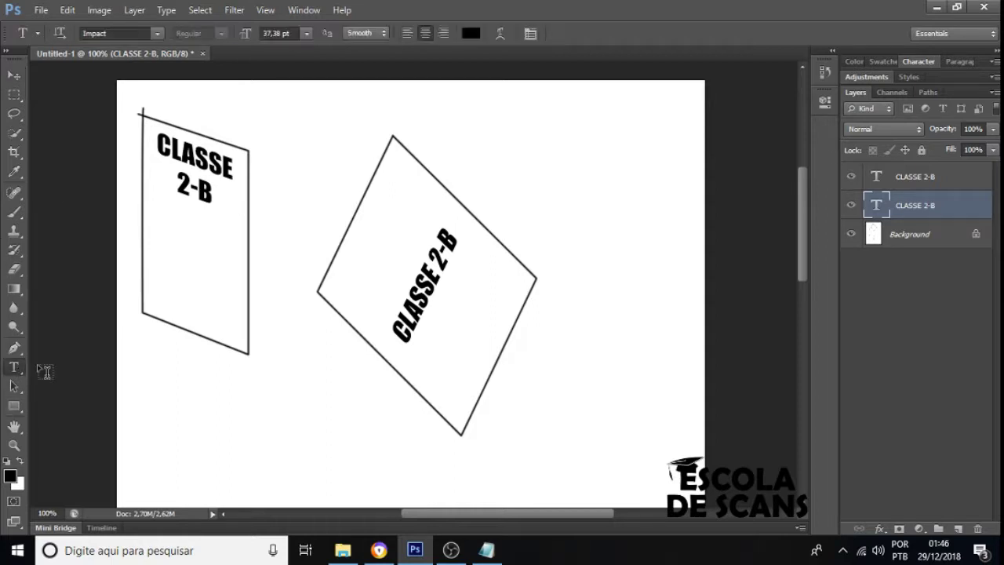
{"action": "left_click_drag", "start_coordinate": [182, 396], "coordinate": [326, 454]}
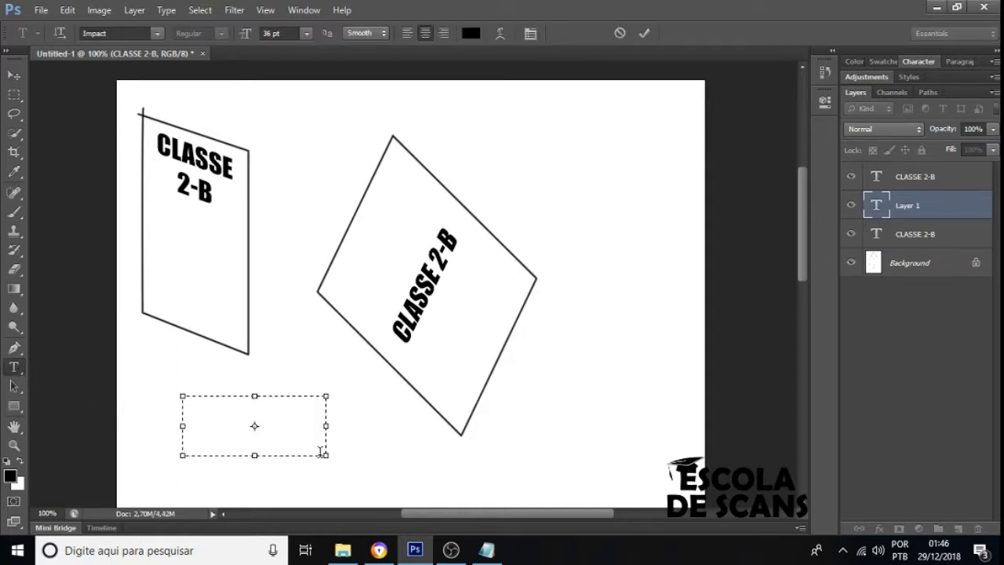
{"action": "type", "text": "HAHAHA"}
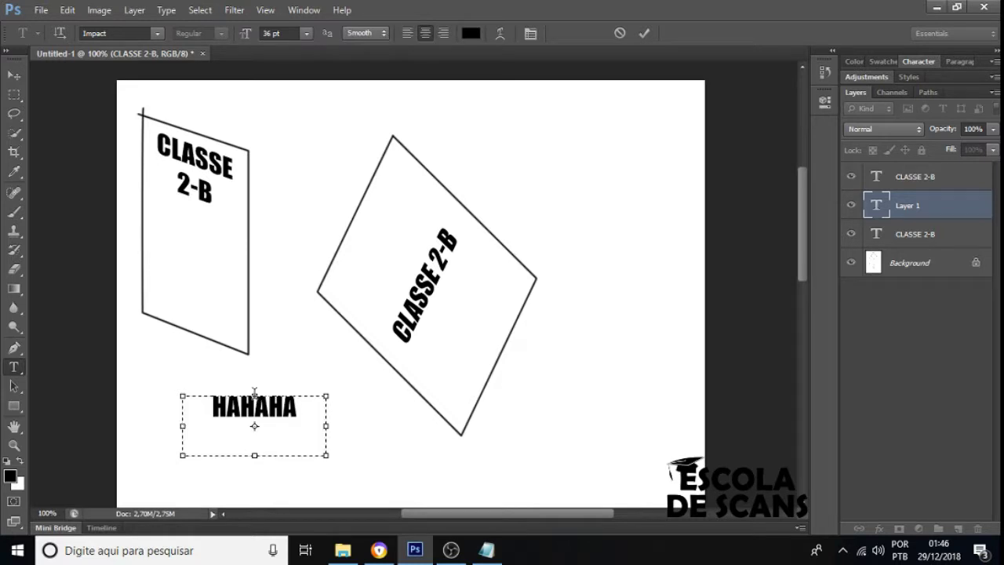
{"action": "mouse_move", "coordinate": [255, 399]}
{"action": "left_mouse_down"}
{"action": "mouse_move", "coordinate": [210, 398]}
{"action": "mouse_move", "coordinate": [300, 399]}
{"action": "mouse_move", "coordinate": [237, 398]}
{"action": "mouse_move", "coordinate": [259, 399]}
{"action": "left_mouse_up"}
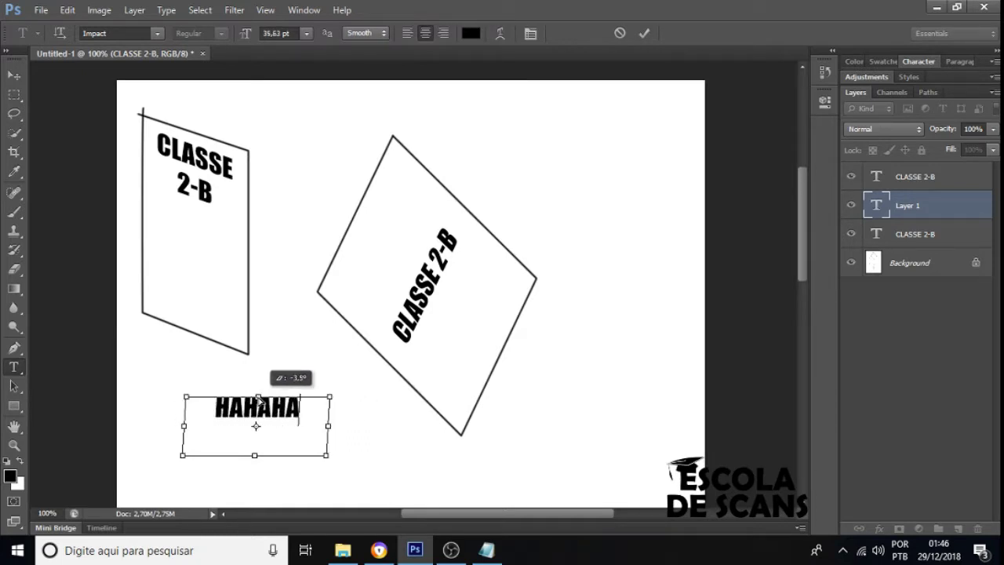
{"action": "key", "text": "Escape"}
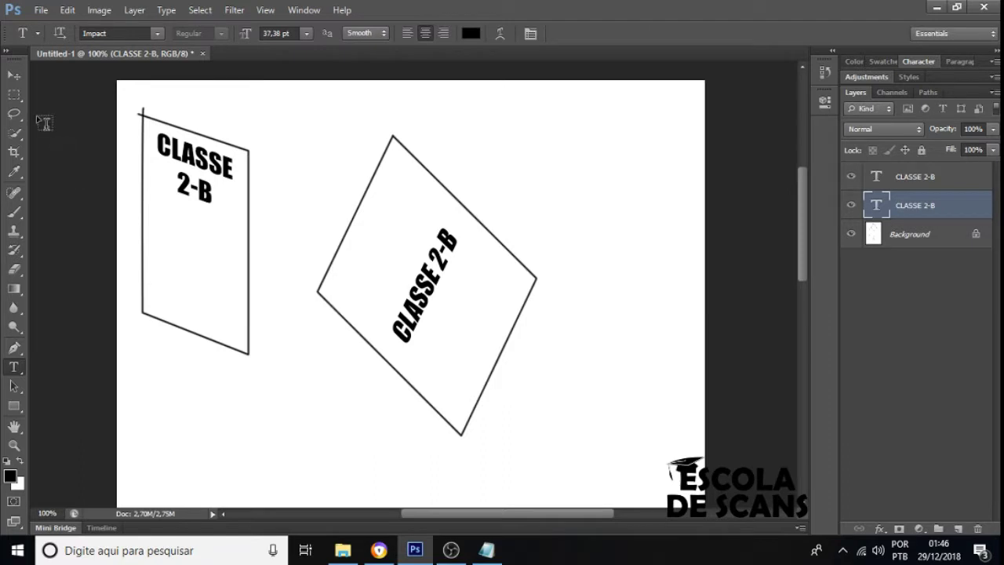
{"action": "scroll", "coordinate": [76, 216], "scroll_direction": "down", "scroll_amount": 10}
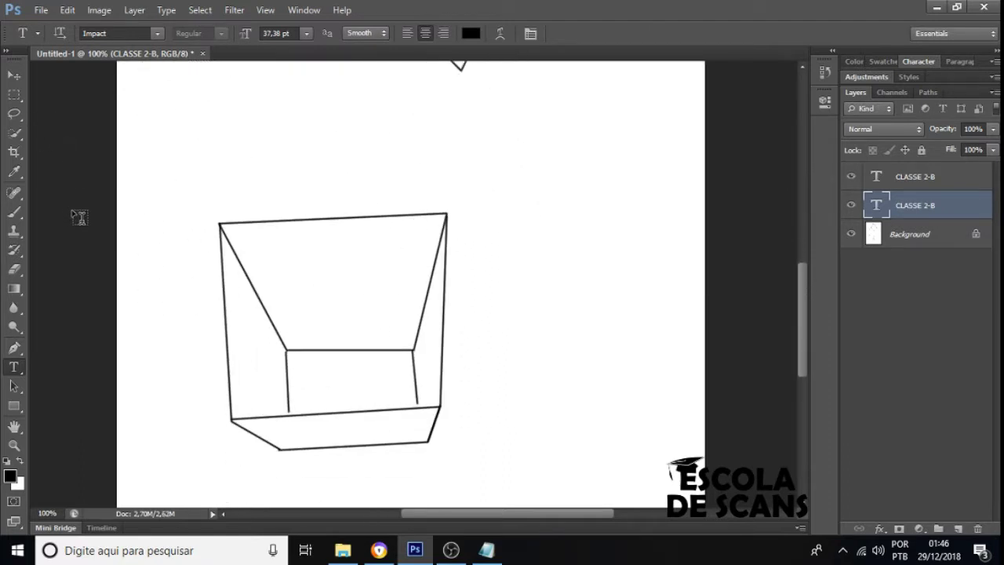
{"action": "scroll", "coordinate": [77, 216], "scroll_direction": "down", "scroll_amount": 2}
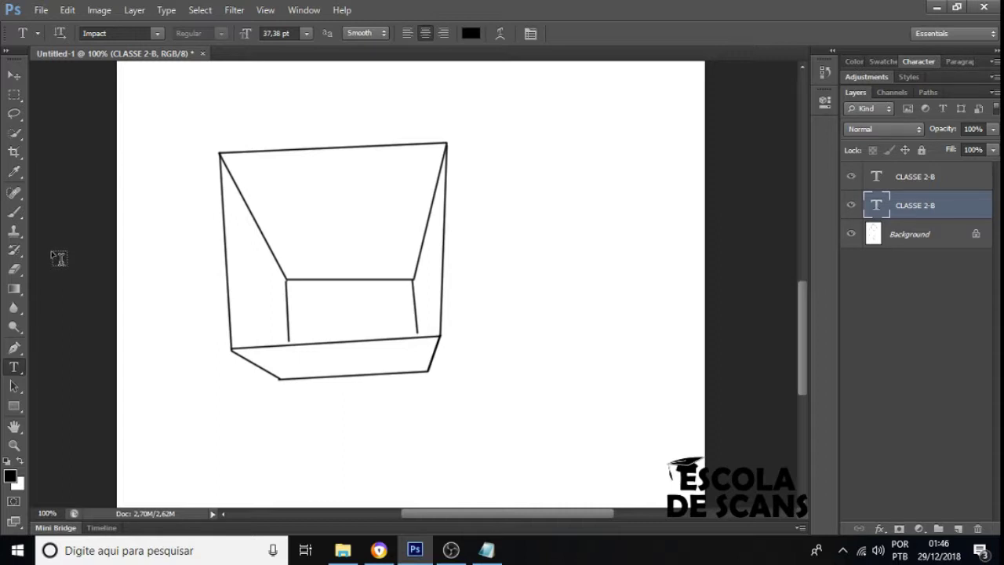
{"action": "scroll", "coordinate": [361, 196], "scroll_direction": "up", "scroll_amount": 9}
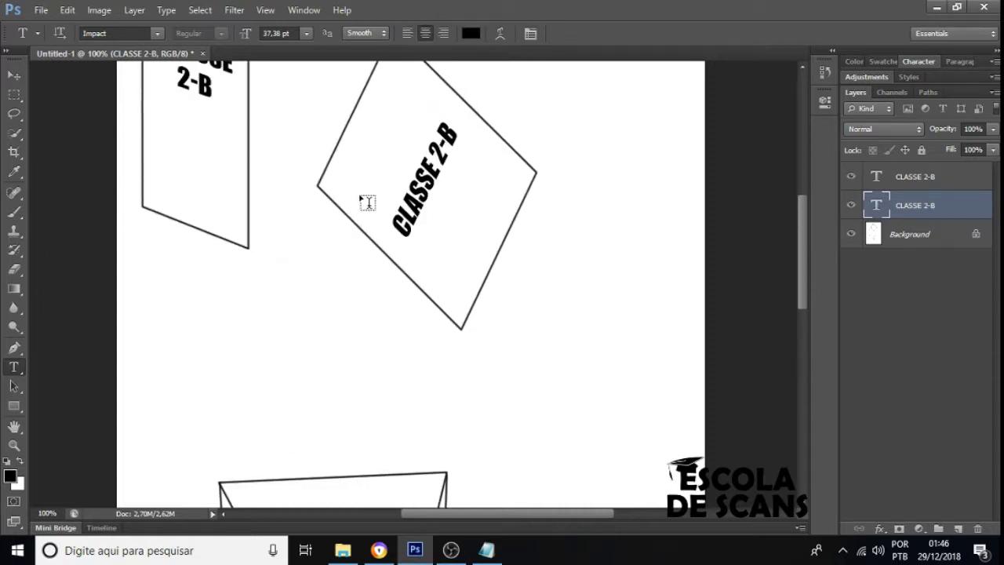
{"action": "scroll", "coordinate": [366, 188], "scroll_direction": "up", "scroll_amount": 3}
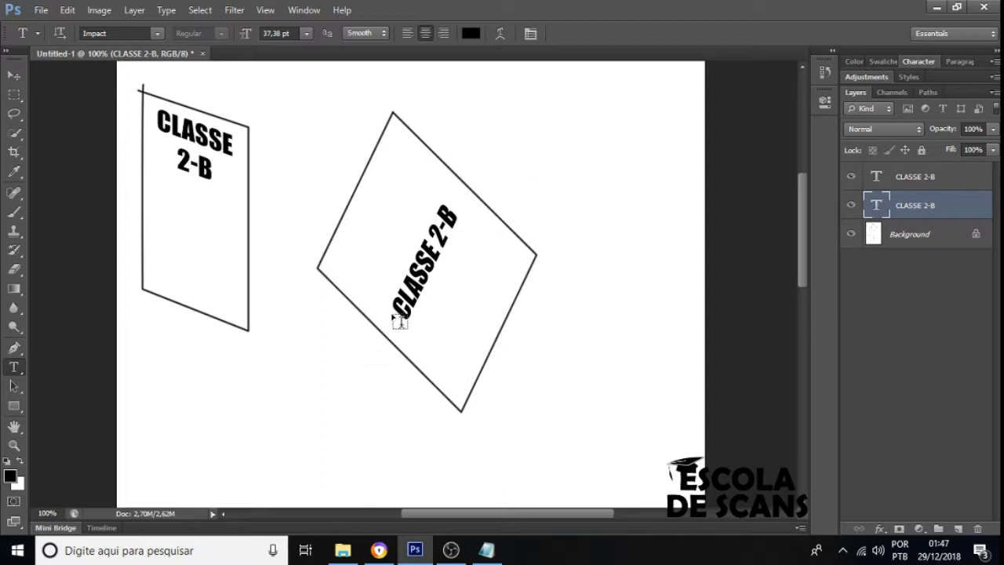
- Add a text box on the upper panel of the box drawing containing "CAIXA 2"
{"action": "scroll", "coordinate": [503, 328], "scroll_direction": "down", "scroll_amount": 3}
{"action": "scroll", "coordinate": [503, 329], "scroll_direction": "down", "scroll_amount": 8}
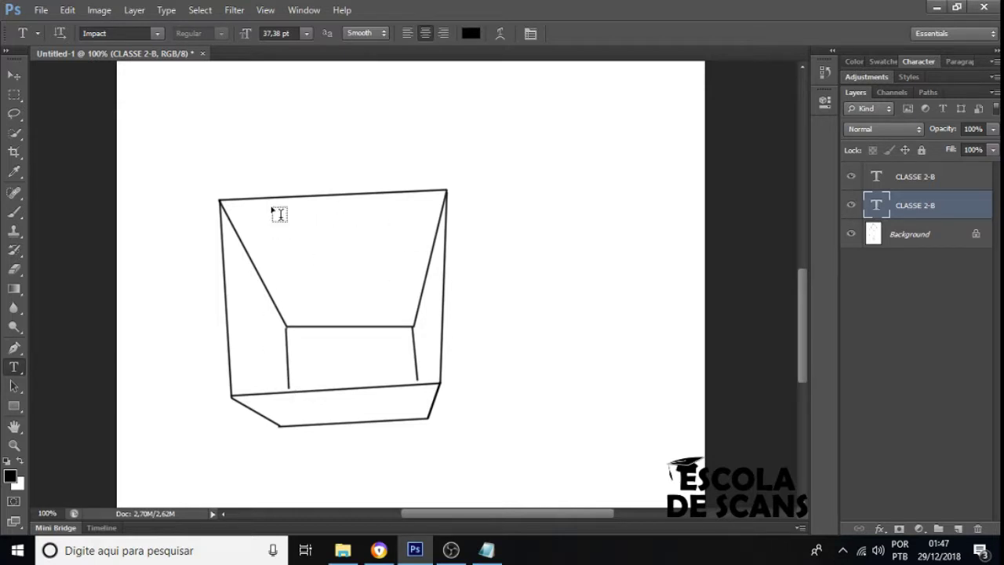
{"action": "left_click_drag", "start_coordinate": [272, 207], "coordinate": [424, 329]}
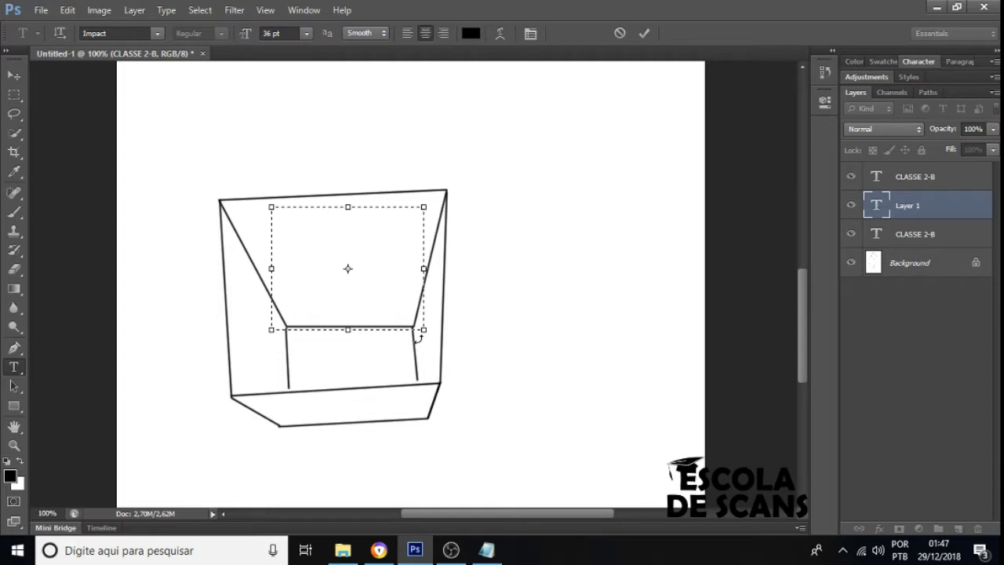
{"action": "type", "text": "CAIXA"}
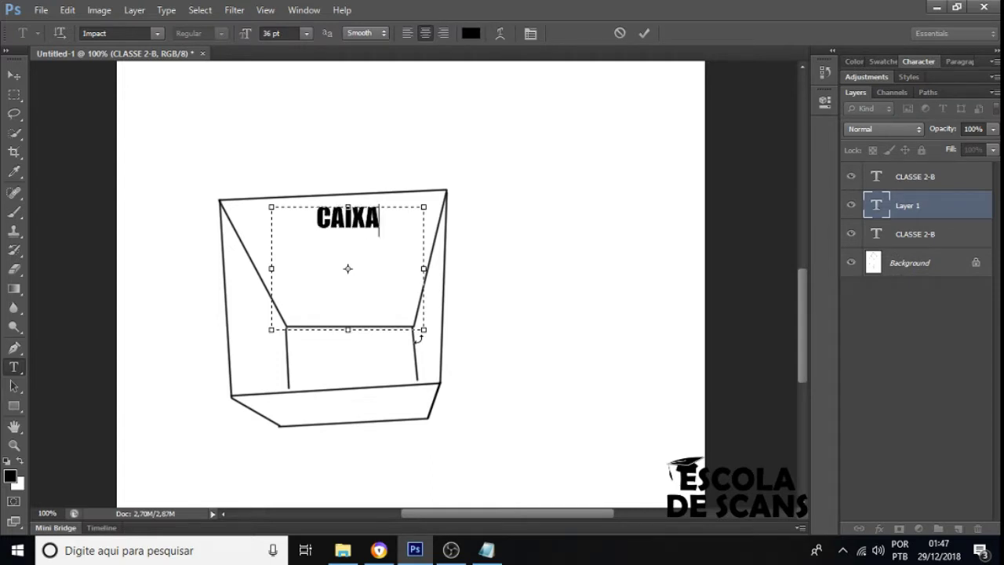
{"action": "type", "text": " 2"}
- Enlarge the "CAIXA 2" text to 42 pt and move it down to the middle of the upper panel
{"action": "key", "text": "ctrl+a"}
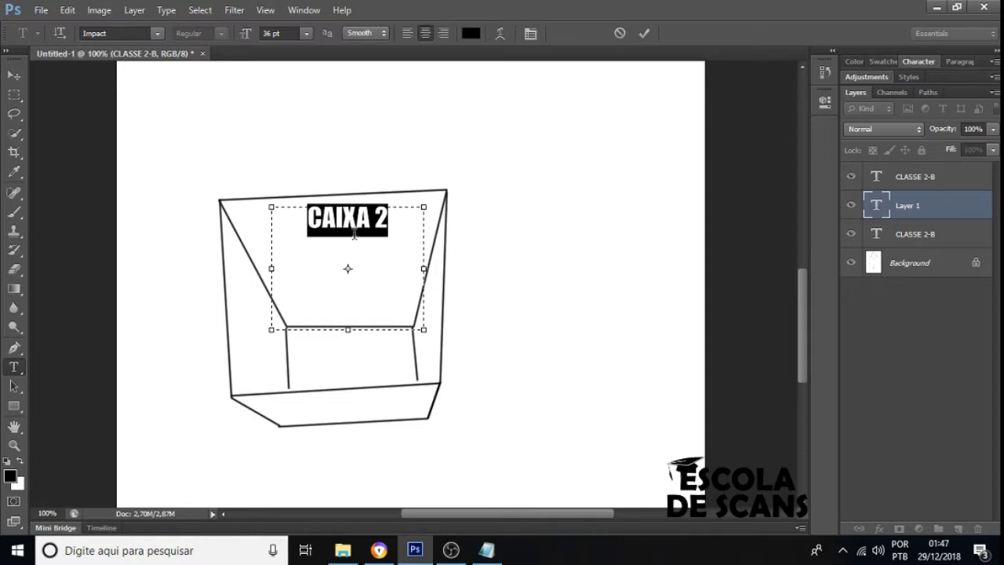
{"action": "left_click_drag", "start_coordinate": [246, 33], "coordinate": [270, 33]}
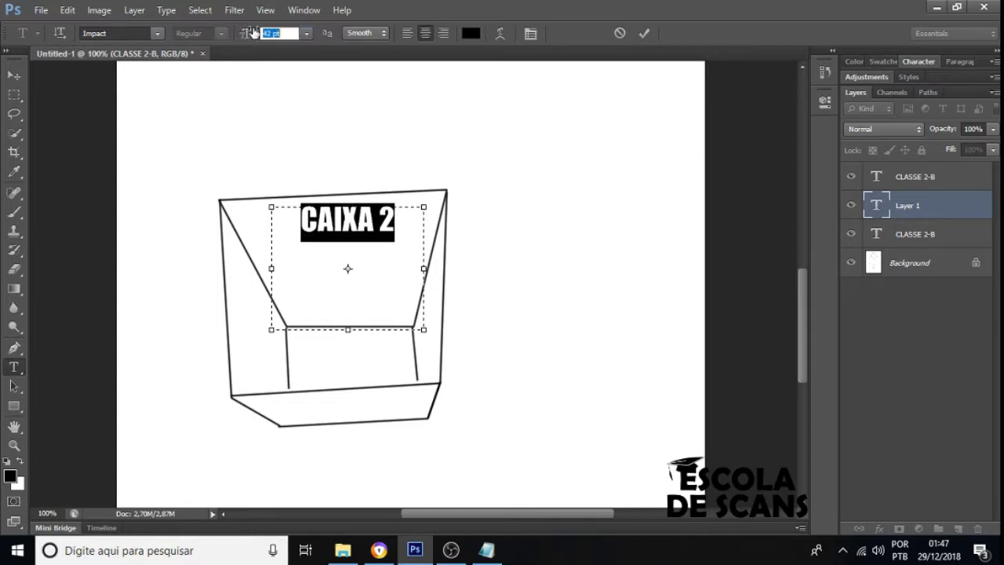
{"action": "left_click", "coordinate": [14, 74]}
{"action": "left_click_drag", "start_coordinate": [232, 179], "coordinate": [233, 219]}
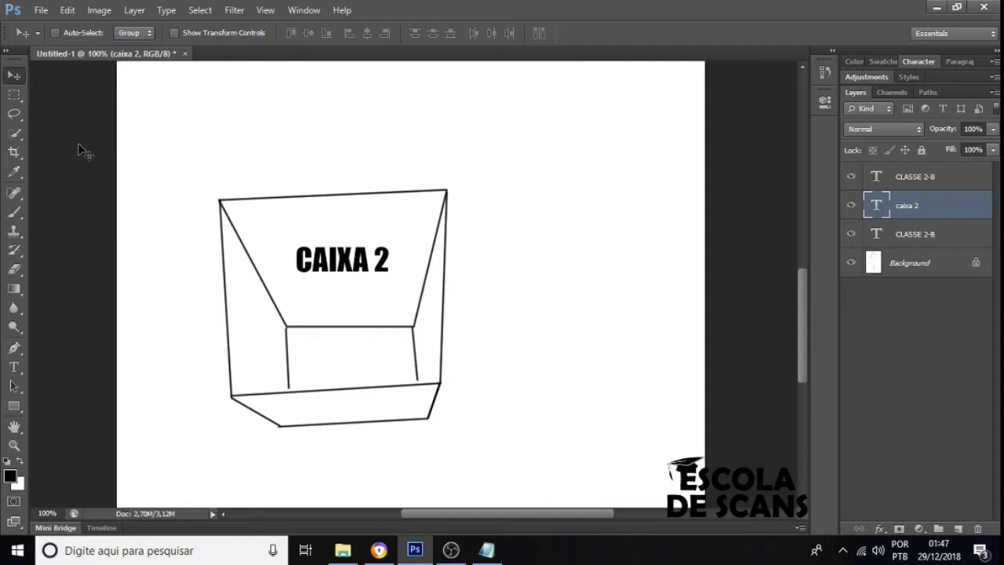
- Try a 60 pt size on "CAIXA 2", settle on 50 pt, and shift the text slightly within the panel
{"action": "left_click", "coordinate": [14, 367]}
{"action": "left_click", "coordinate": [290, 265]}
{"action": "key", "text": "ctrl+a"}
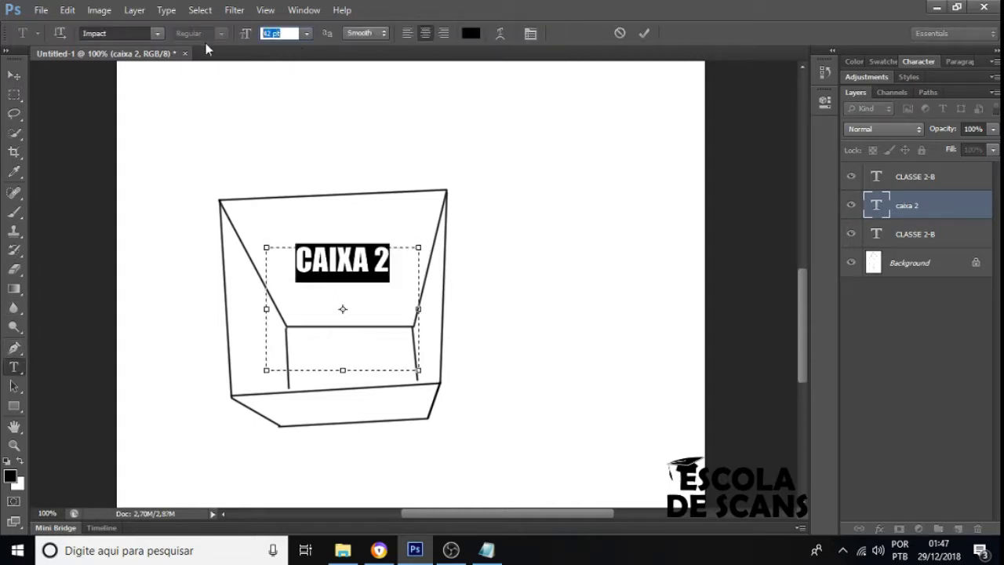
{"action": "type", "text": "60"}
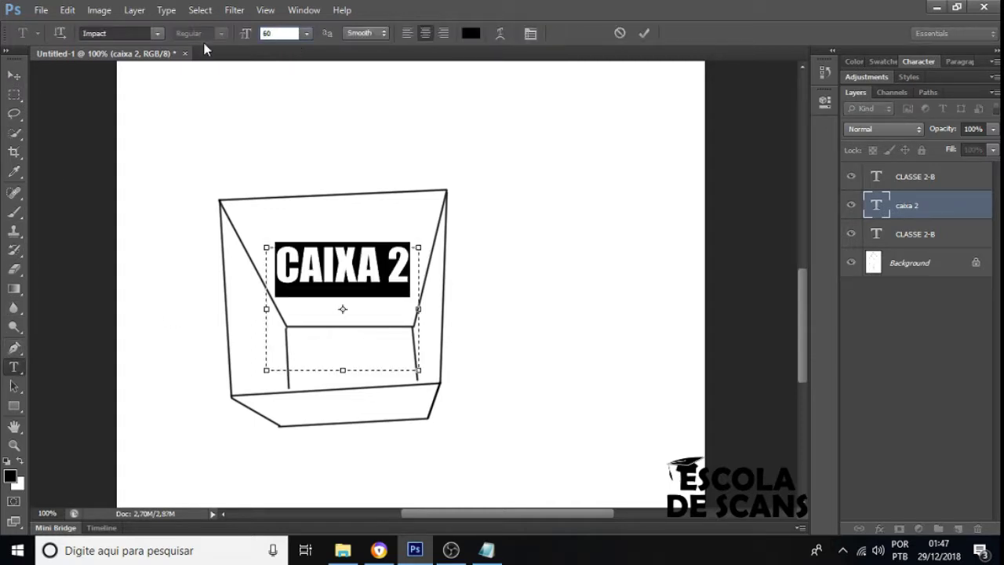
{"action": "type", "text": "50"}
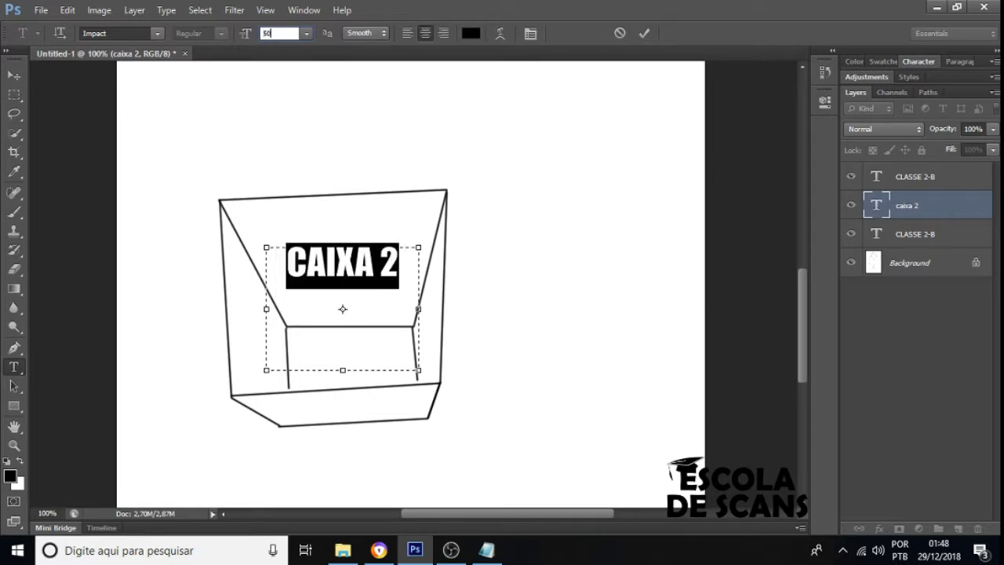
{"action": "left_click", "coordinate": [14, 75]}
{"action": "left_click_drag", "start_coordinate": [415, 262], "coordinate": [409, 265]}
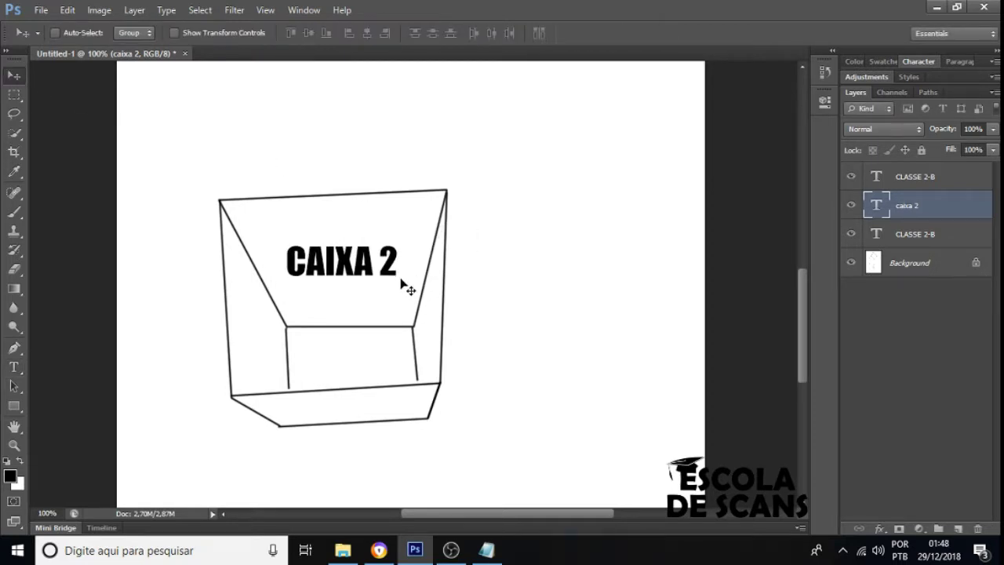
- Free Transform the "CAIXA 2" text to about 105% height, -3° rotation and 10.4° horizontal skew, following the panel's upper edge
{"action": "key", "text": "ctrl+t"}
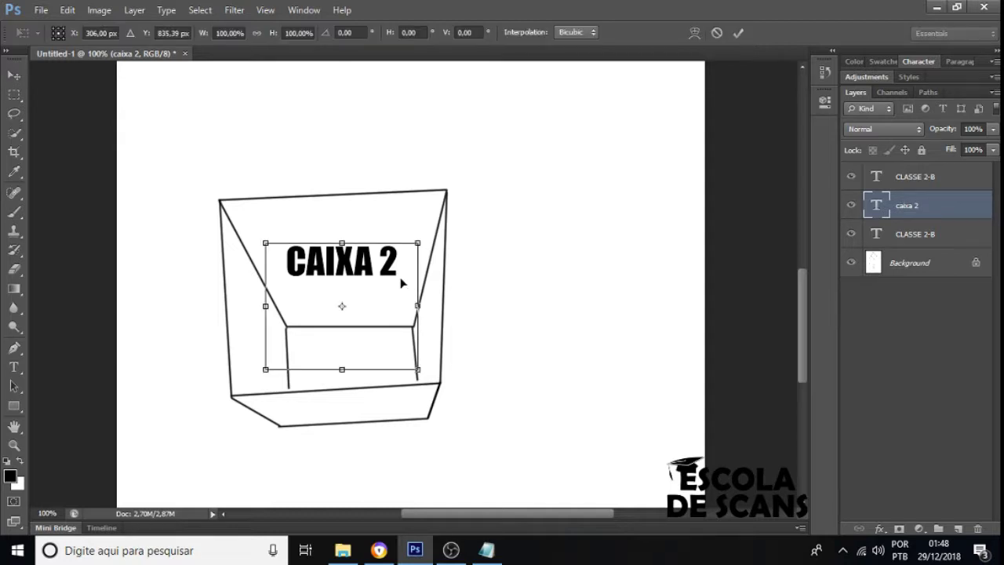
{"action": "left_click_drag", "start_coordinate": [343, 246], "coordinate": [332, 214]}
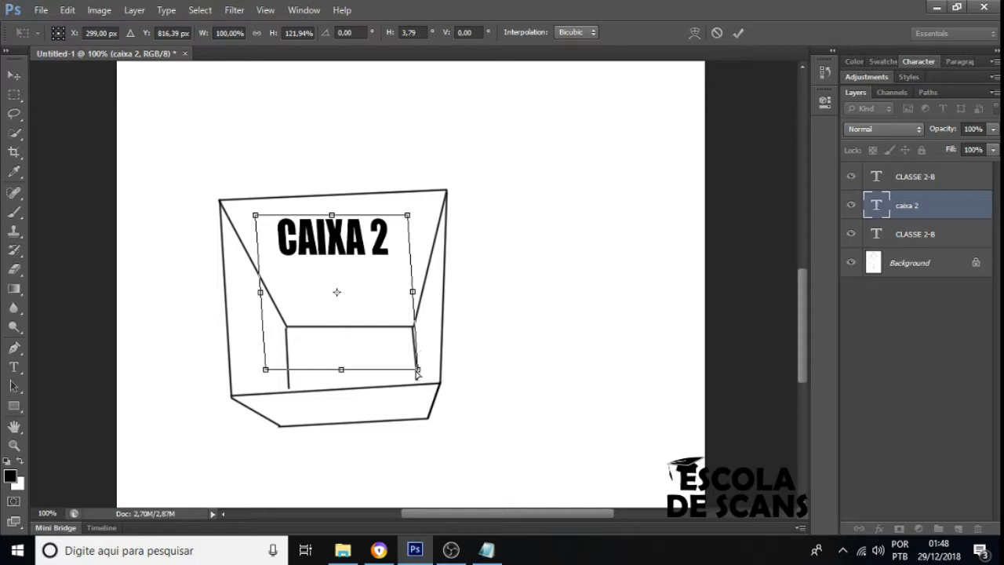
{"action": "left_click_drag", "start_coordinate": [417, 373], "coordinate": [452, 350]}
{"action": "left_click_drag", "start_coordinate": [430, 284], "coordinate": [430, 274]}
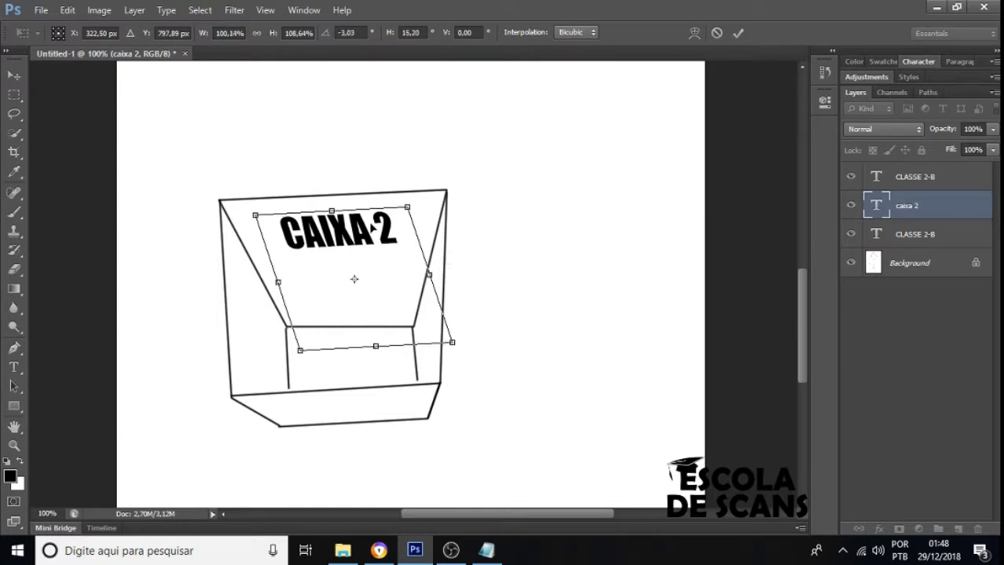
{"action": "left_click_drag", "start_coordinate": [365, 327], "coordinate": [363, 335]}
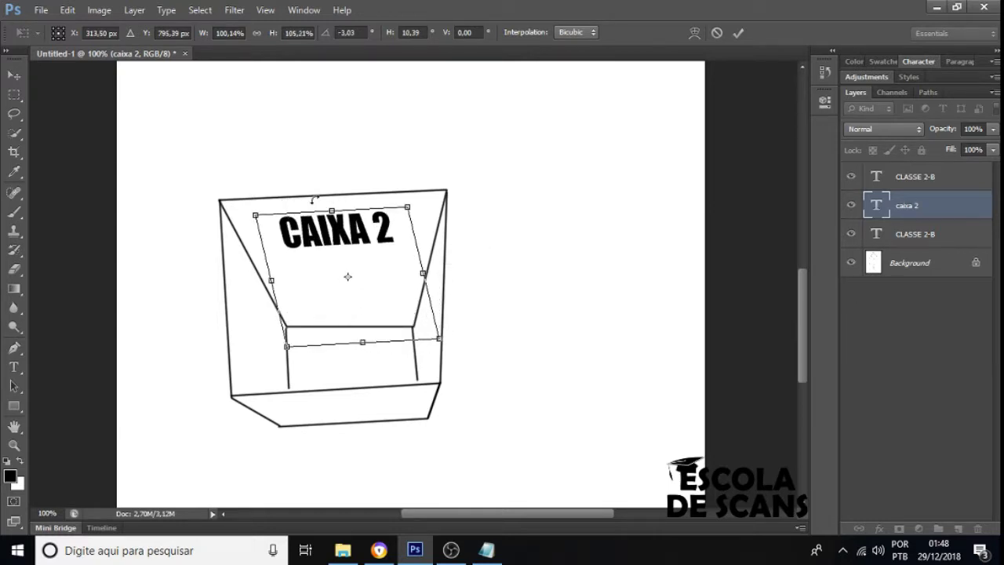
- Readjust the "CAIXA 2" transform to about 97% width, 94% height, -0.85° rotation and -0.74° horizontal skew, and move it above the box
{"action": "left_click_drag", "start_coordinate": [312, 198], "coordinate": [298, 208]}
{"action": "left_click_drag", "start_coordinate": [317, 245], "coordinate": [308, 234]}
{"action": "left_click_drag", "start_coordinate": [416, 257], "coordinate": [434, 256]}
{"action": "left_click_drag", "start_coordinate": [384, 230], "coordinate": [444, 229]}
{"action": "left_click_drag", "start_coordinate": [401, 282], "coordinate": [378, 198]}
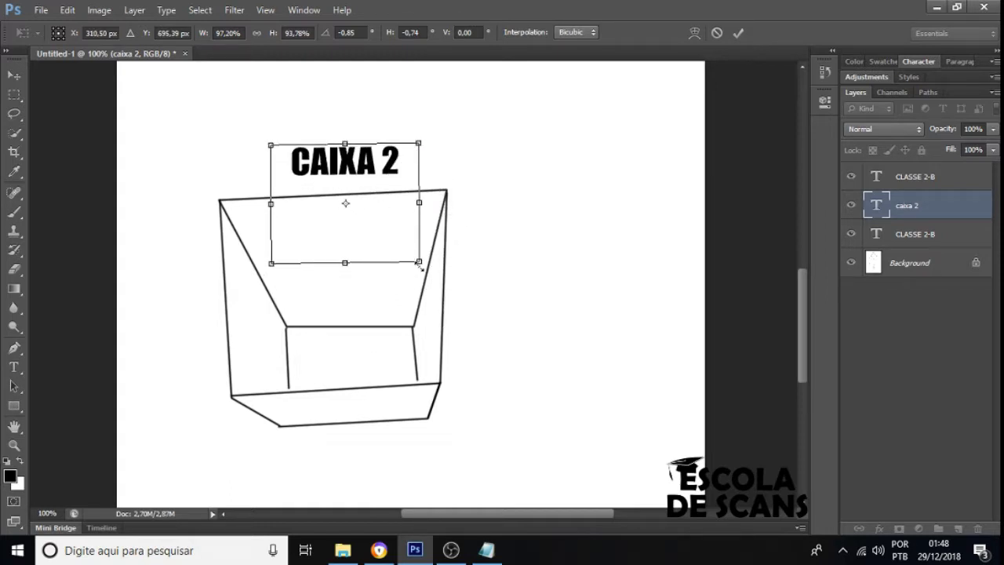
- Scale the "CAIXA 2" text to about 230% width and 238% height, reposition it over the box's upper edge, and apply the transformation
{"action": "left_click_drag", "start_coordinate": [420, 270], "coordinate": [508, 330]}
{"action": "key", "text": "ctrl+z"}
{"action": "left_click_drag", "start_coordinate": [421, 262], "coordinate": [621, 442]}
{"action": "left_click_drag", "start_coordinate": [503, 212], "coordinate": [391, 190]}
{"action": "left_click", "coordinate": [14, 75]}
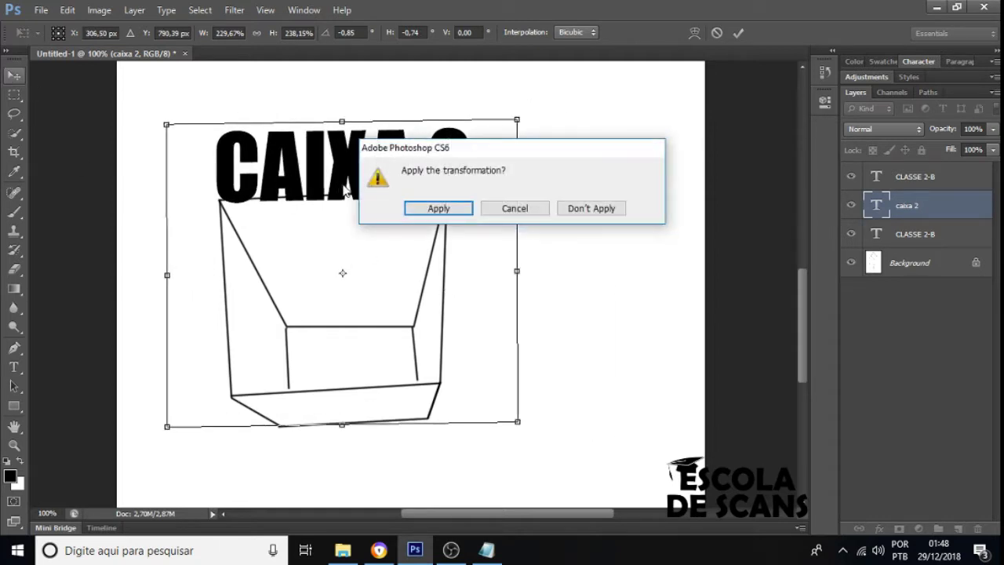
{"action": "left_click", "coordinate": [423, 209]}
- Free Transform the enlarged "CAIXA 2" text to about 72% height and 10.3° horizontal skew, and apply it
{"action": "key", "text": "ctrl+t"}
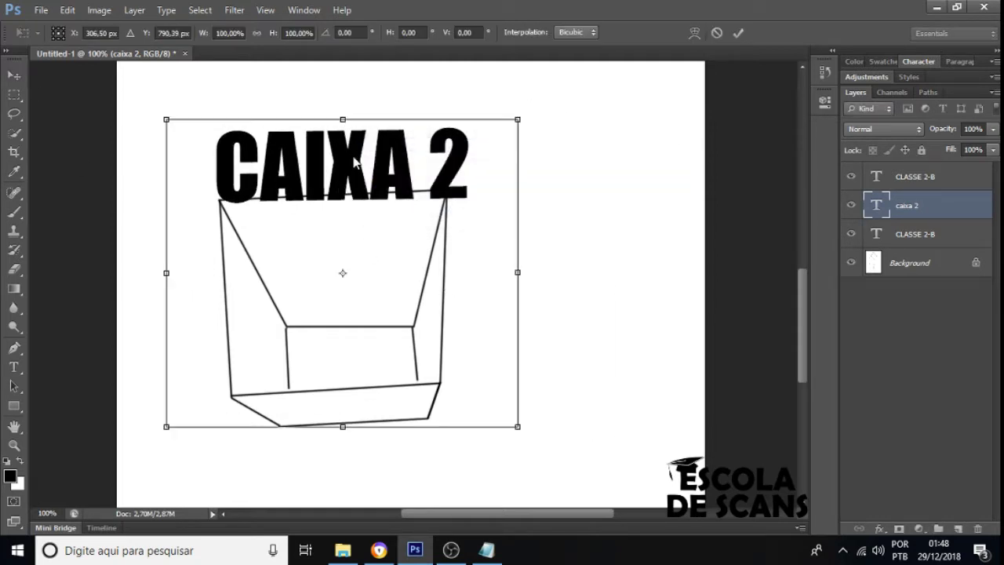
{"action": "right_click", "coordinate": [353, 161]}
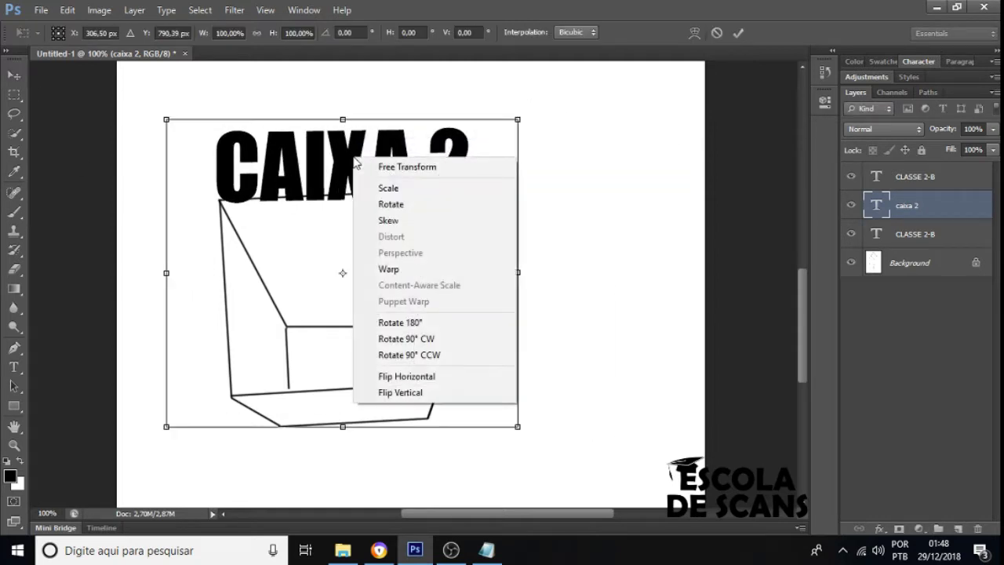
{"action": "left_click", "coordinate": [411, 171]}
{"action": "left_click_drag", "start_coordinate": [165, 427], "coordinate": [241, 362]}
{"action": "left_click_drag", "start_coordinate": [594, 362], "coordinate": [511, 341]}
{"action": "left_click_drag", "start_coordinate": [149, 337], "coordinate": [172, 342]}
{"action": "key", "text": "ctrl+z"}
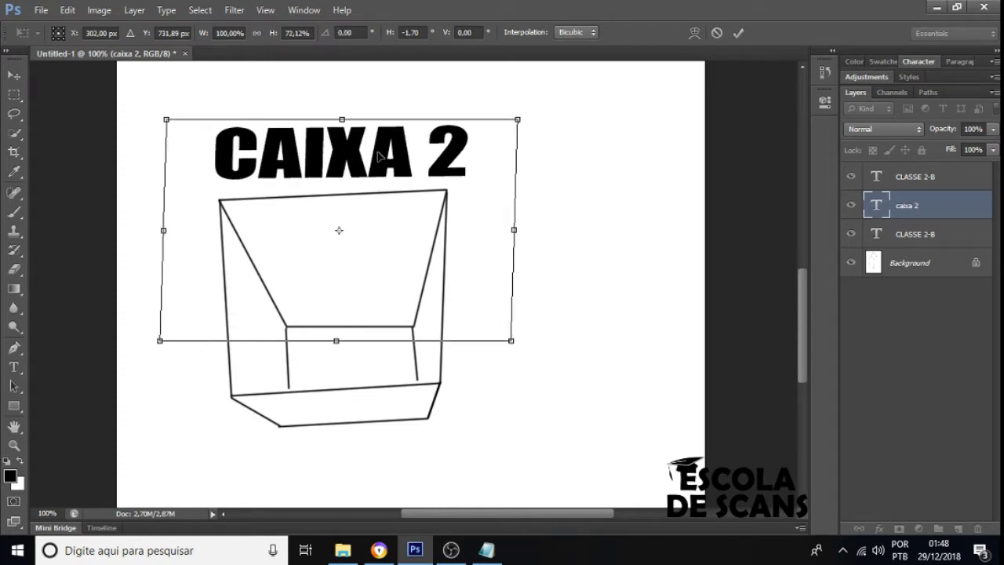
{"action": "right_click", "coordinate": [363, 162]}
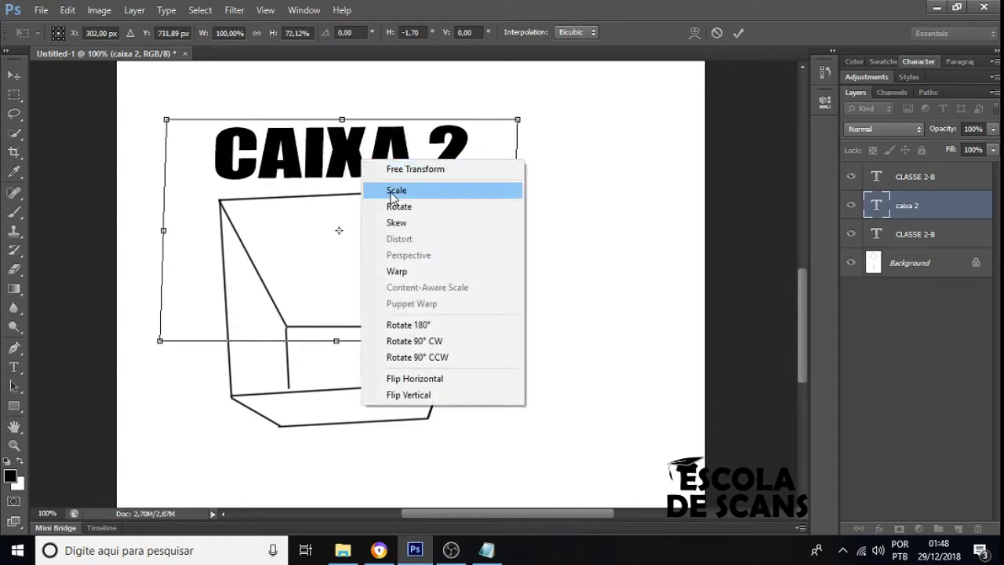
{"action": "left_click_drag", "start_coordinate": [196, 335], "coordinate": [212, 320]}
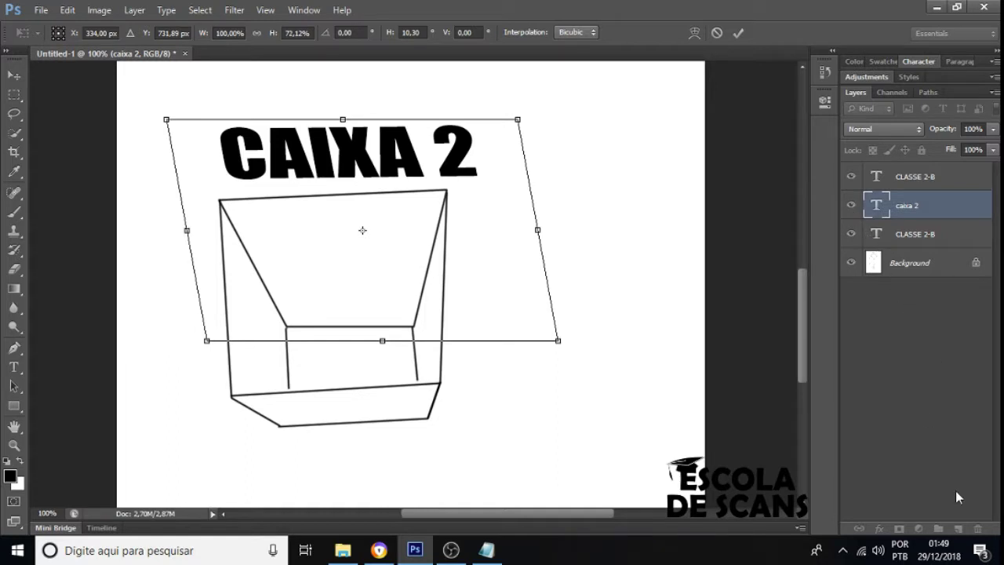
{"action": "key", "text": "Return"}
- Delete the "caixa 2" text layer
{"action": "left_click", "coordinate": [922, 233]}
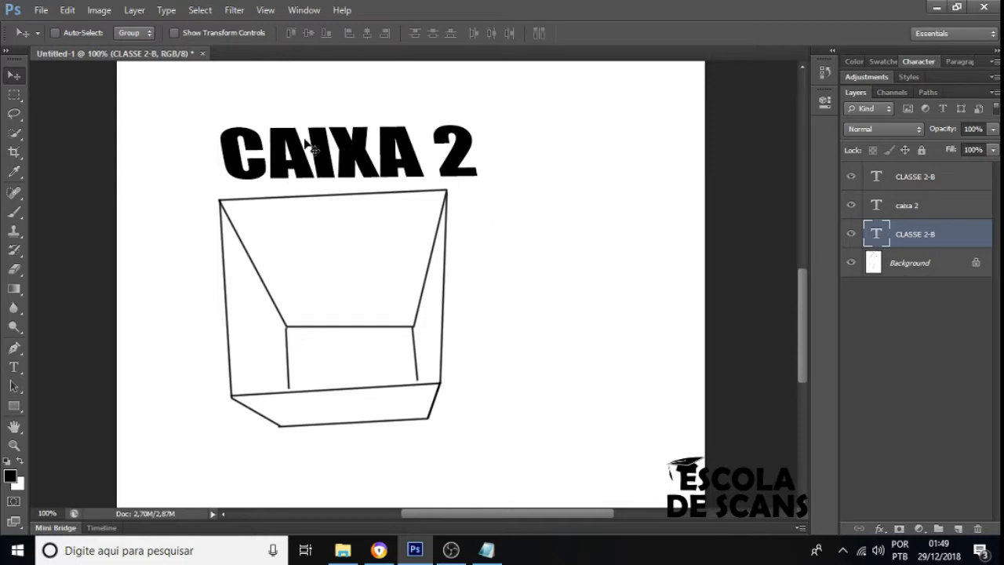
{"action": "left_click", "coordinate": [934, 205]}
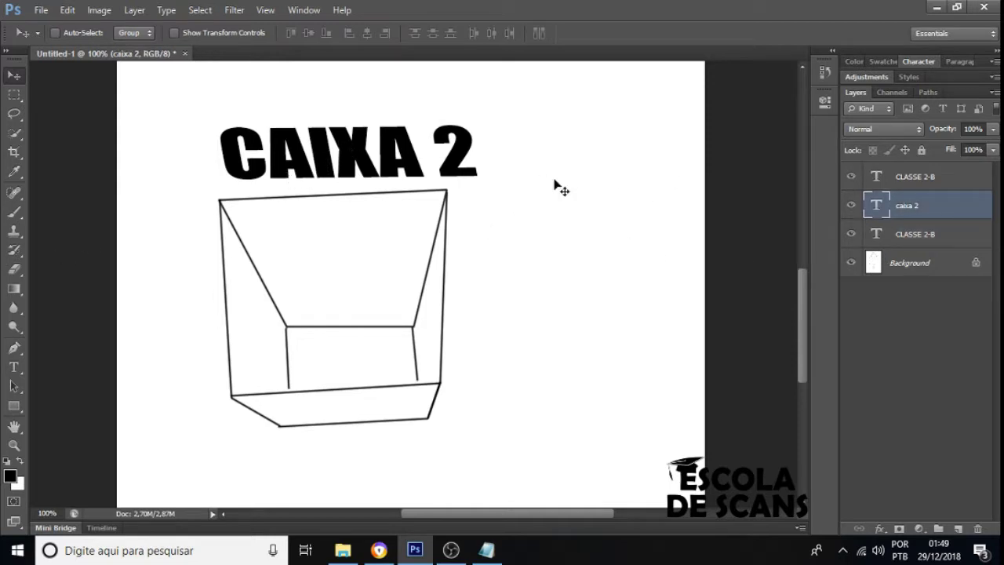
{"action": "key", "text": "Delete"}
- Add a new text box reading "CAIXA 2" in Impact, enlarge the lettering beyond 36 pt, and place it in the box's upper panel
{"action": "left_click", "coordinate": [14, 367]}
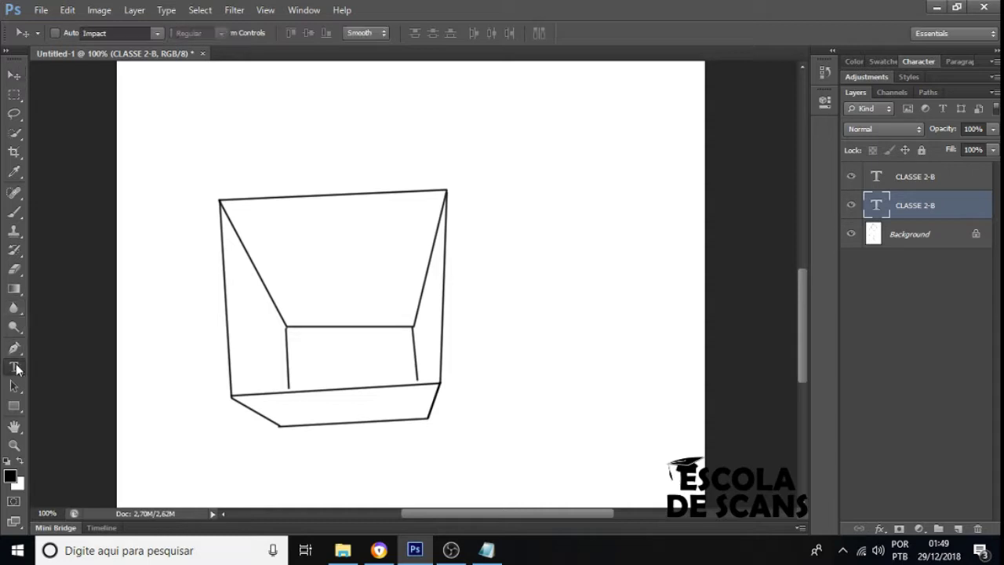
{"action": "left_click_drag", "start_coordinate": [247, 113], "coordinate": [582, 417]}
{"action": "type", "text": "CAI"}
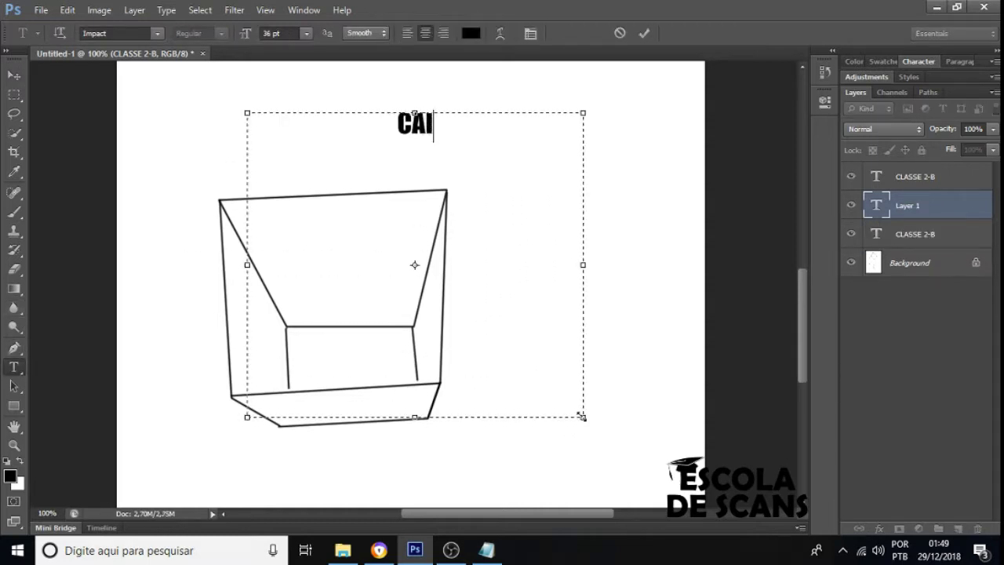
{"action": "type", "text": "XA 2"}
{"action": "key", "text": "ctrl+a"}
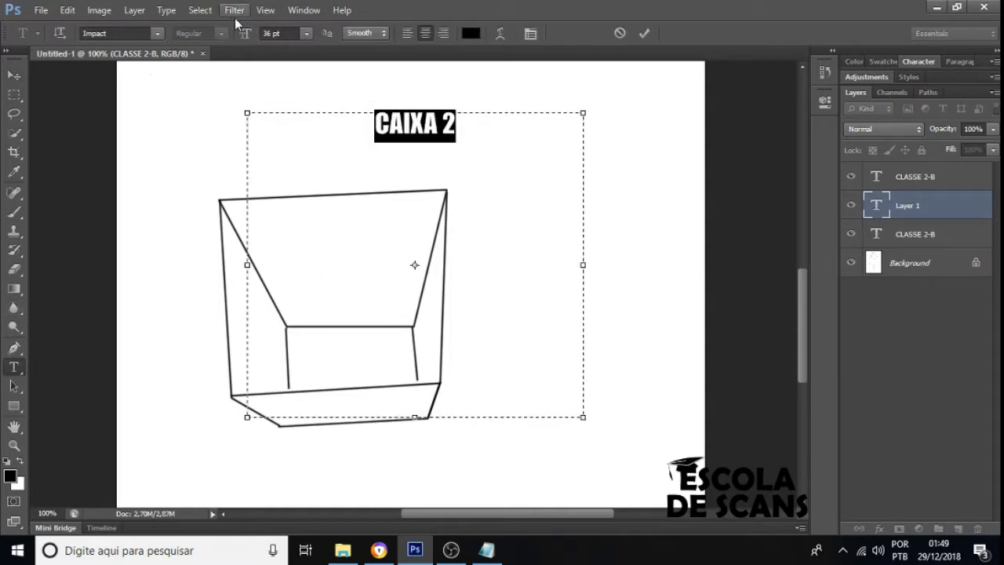
{"action": "left_click_drag", "start_coordinate": [244, 33], "coordinate": [270, 33]}
{"action": "left_click", "coordinate": [14, 75]}
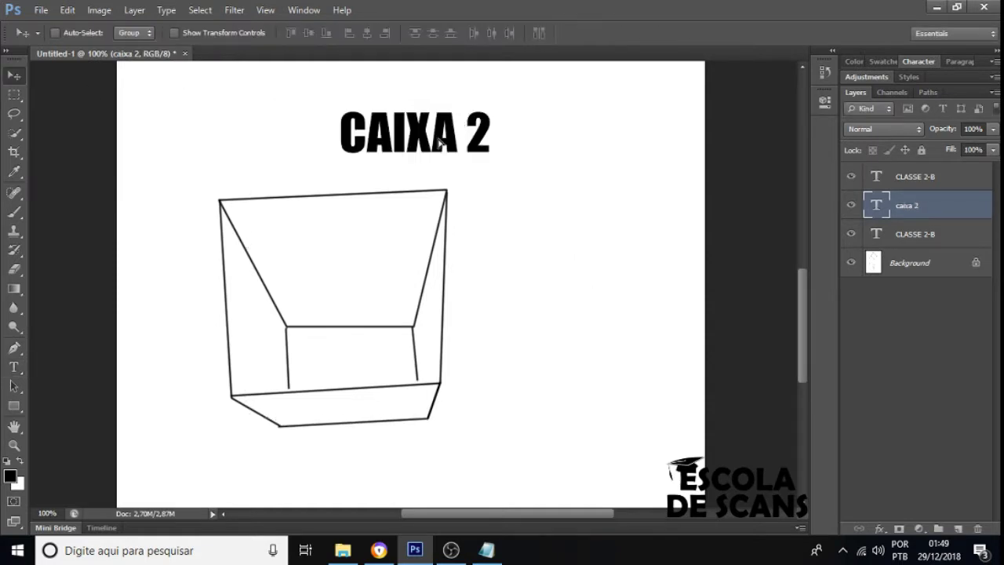
{"action": "left_click_drag", "start_coordinate": [439, 141], "coordinate": [364, 263]}
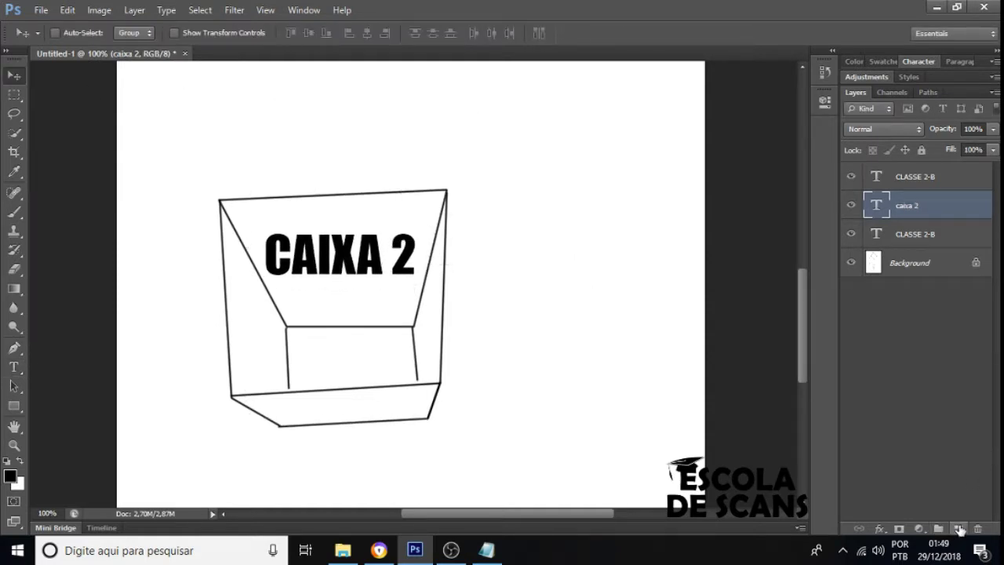
- Create an empty layer, place it beneath the "caixa 2" text layer, and merge the text down into it
{"action": "left_click", "coordinate": [958, 530]}
{"action": "left_click_drag", "start_coordinate": [906, 234], "coordinate": [906, 204]}
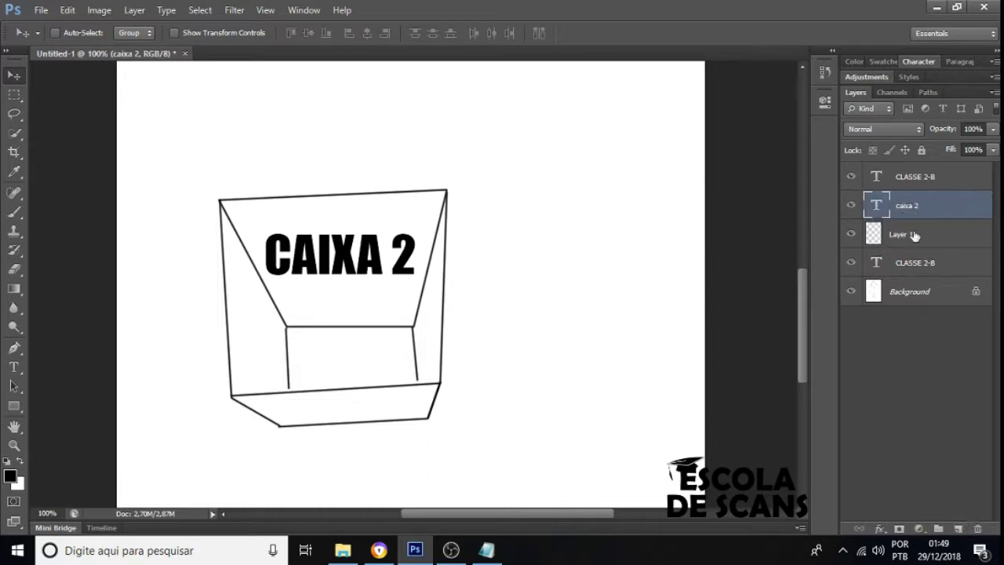
{"action": "key", "text": "ctrl+e"}
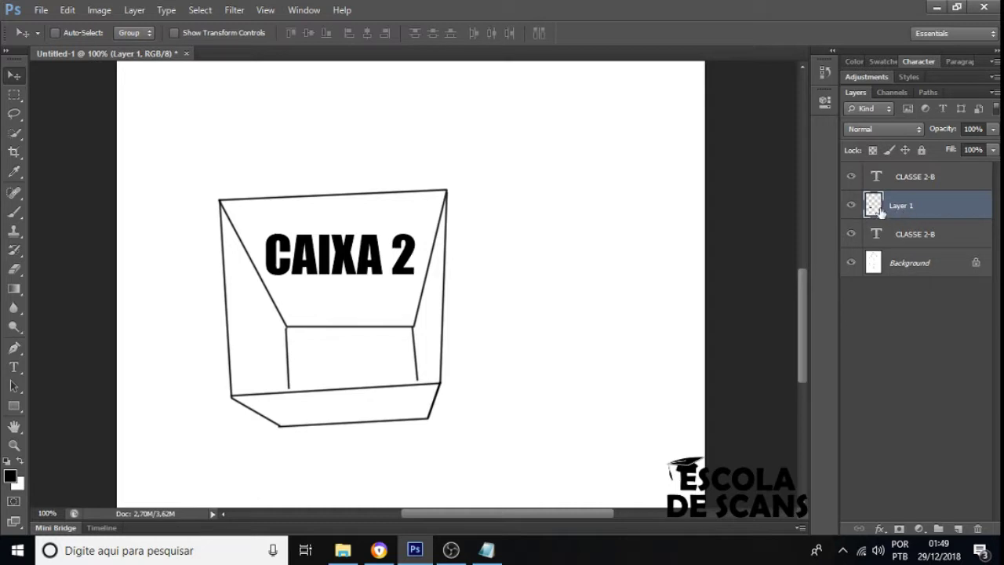
- Reposition the merged "CAIXA 2" layer and distort its corners independently to about 312% width, 592% height, 10.32° rotation and -35.36° horizontal skew
{"action": "left_click_drag", "start_coordinate": [340, 248], "coordinate": [437, 120]}
{"action": "key", "text": "ctrl+t"}
{"action": "key", "text": "ctrl+z"}
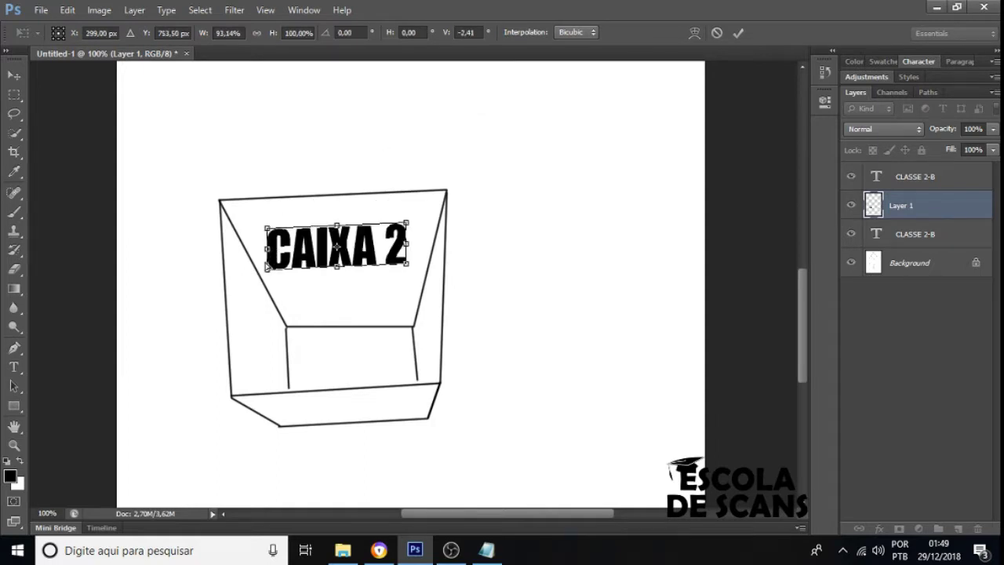
{"action": "left_click_drag", "start_coordinate": [267, 268], "coordinate": [160, 319]}
{"action": "left_click_drag", "start_coordinate": [266, 229], "coordinate": [377, 108]}
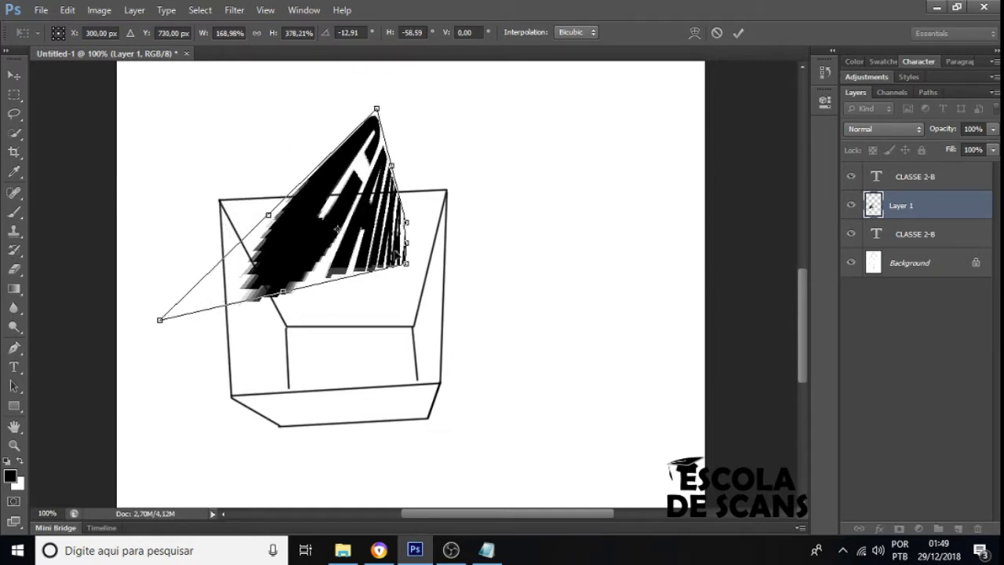
{"action": "left_click_drag", "start_coordinate": [407, 264], "coordinate": [654, 372]}
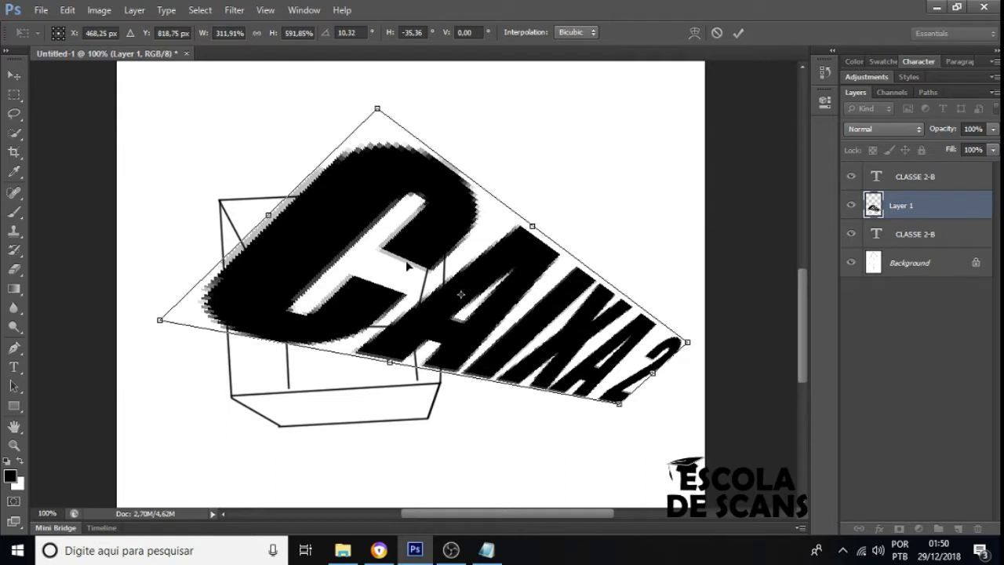
{"action": "key", "text": "Return"}
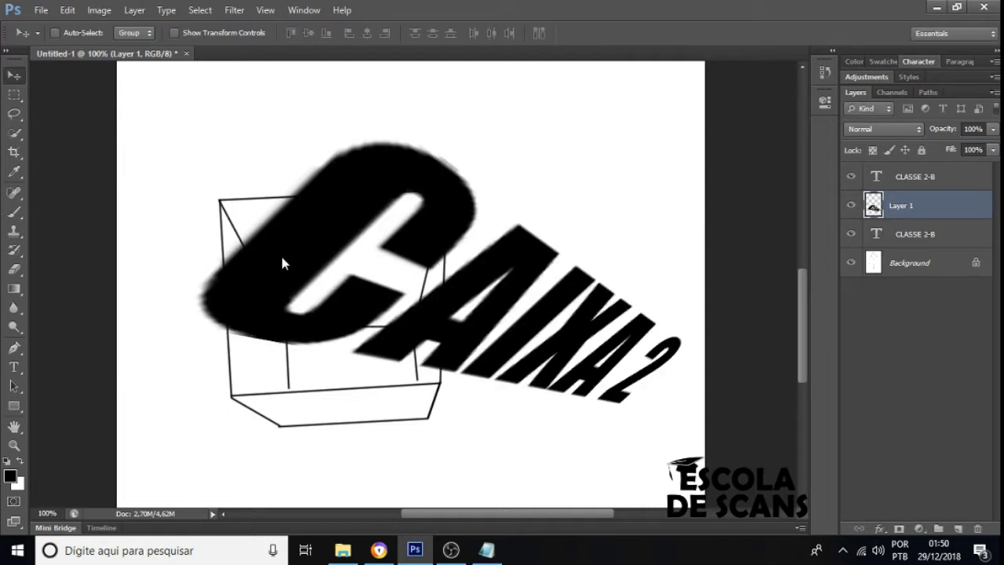
- Move the distorted "CAIXA 2" around over the box, and undo these moves together with the distortion
{"action": "left_click_drag", "start_coordinate": [306, 242], "coordinate": [239, 237]}
{"action": "left_click_drag", "start_coordinate": [368, 167], "coordinate": [410, 182]}
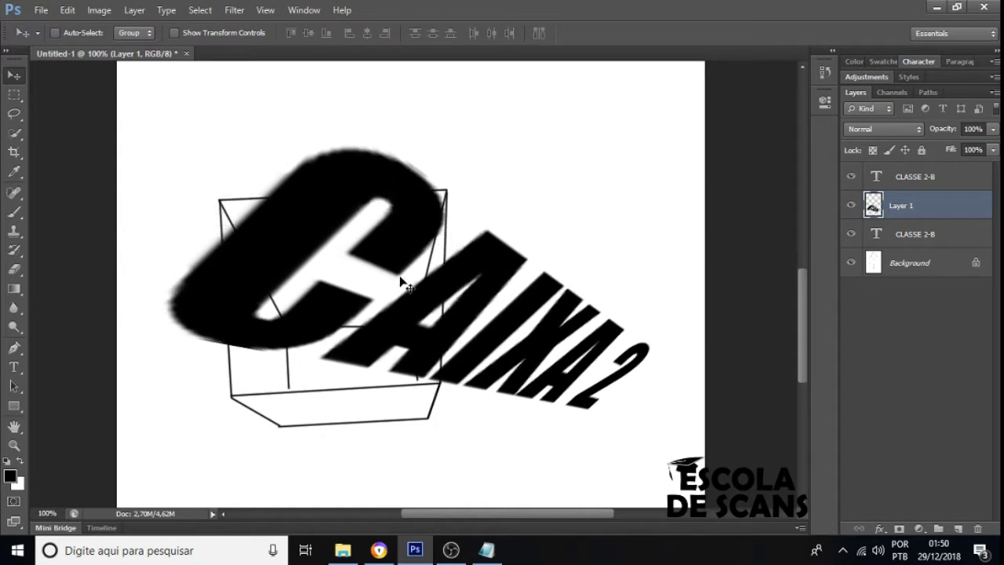
{"action": "left_click_drag", "start_coordinate": [409, 196], "coordinate": [405, 161]}
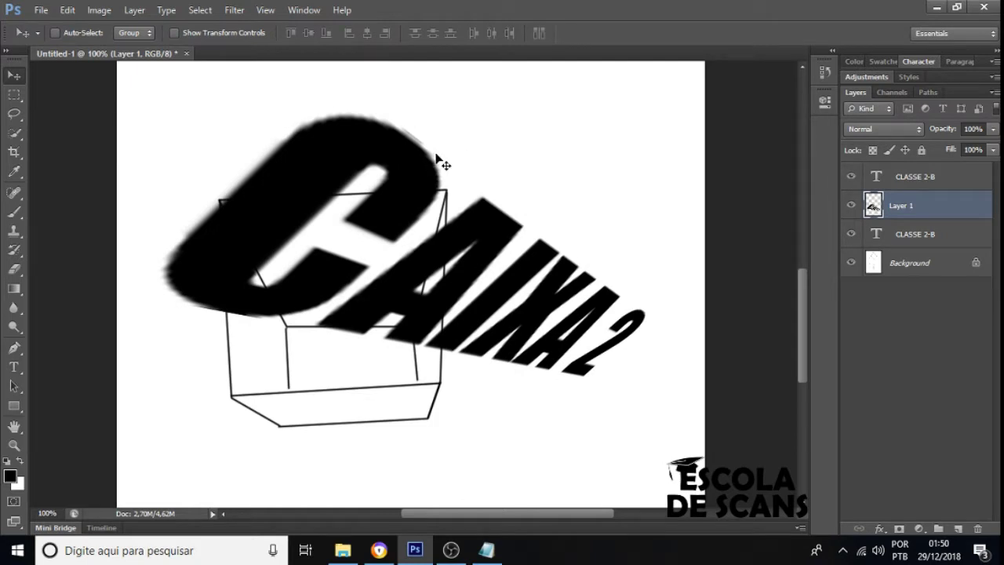
{"action": "left_click_drag", "start_coordinate": [396, 190], "coordinate": [422, 137]}
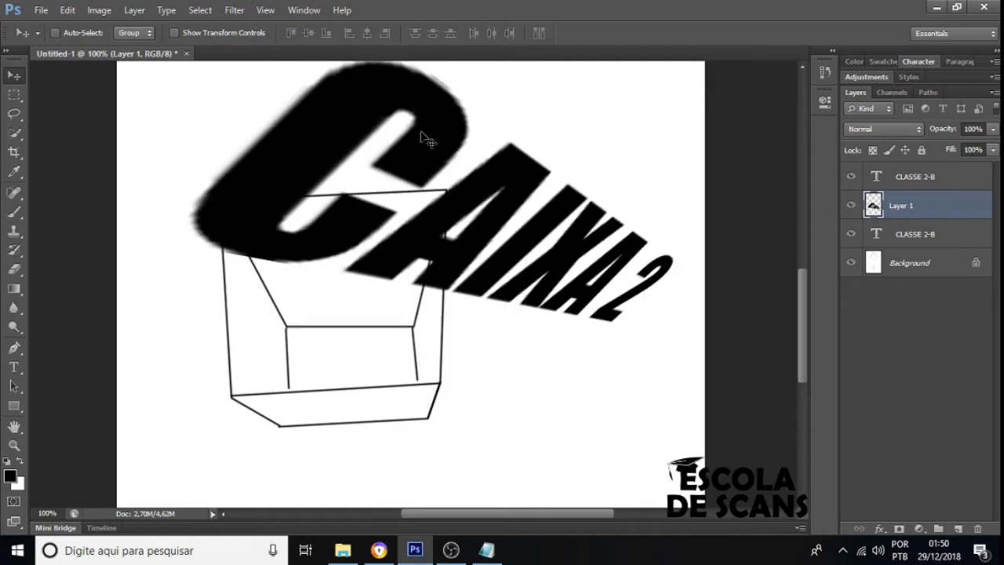
{"action": "key", "text": "ctrl+alt+z"}
{"action": "key", "text": "ctrl+alt+z"}
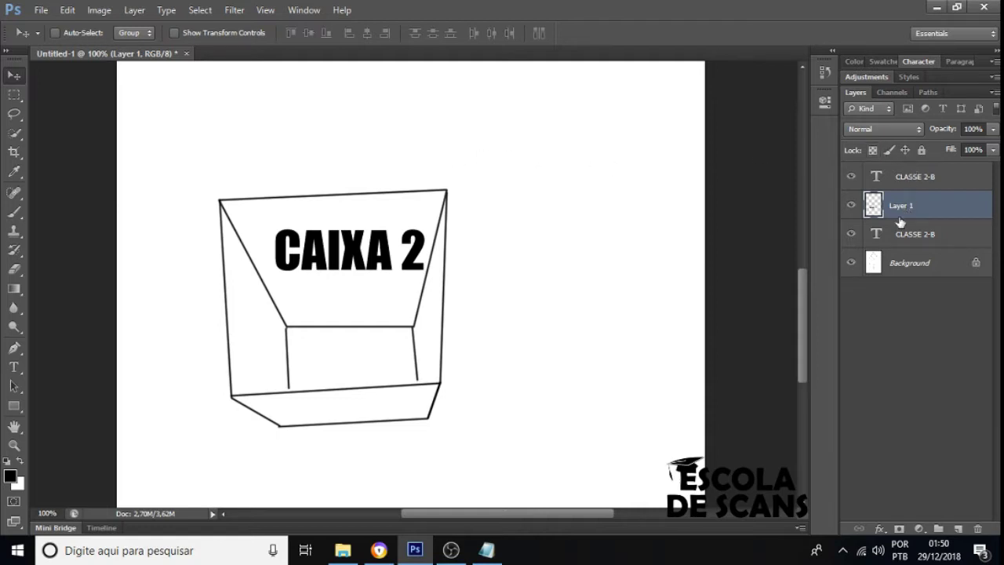
- Try distorting the "CAIXA 2" corners along the upper panel to about 123% width, 130% height and -16.5° horizontal skew, and undo the transform
{"action": "key", "text": "ctrl+t"}
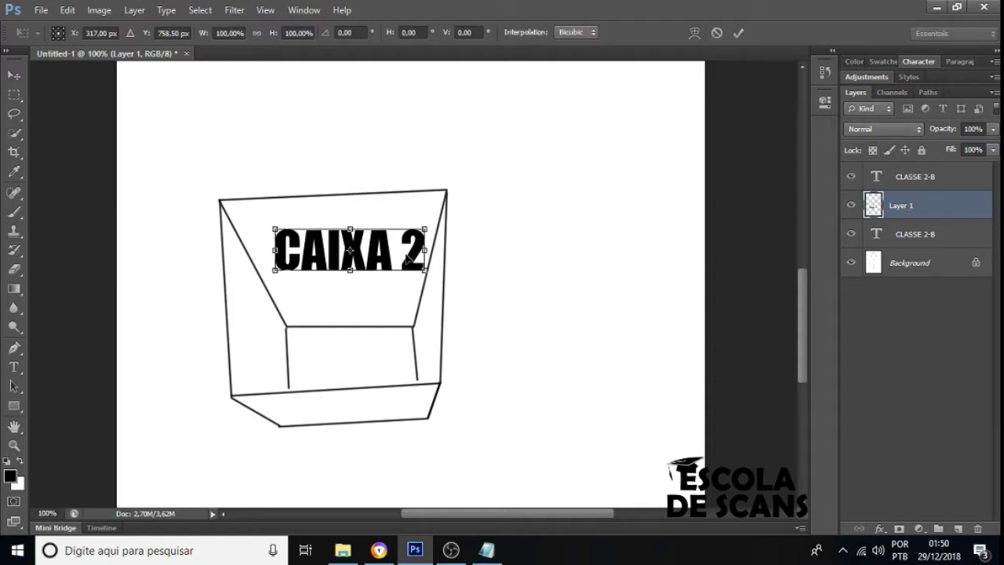
{"action": "left_click_drag", "start_coordinate": [404, 258], "coordinate": [389, 253]}
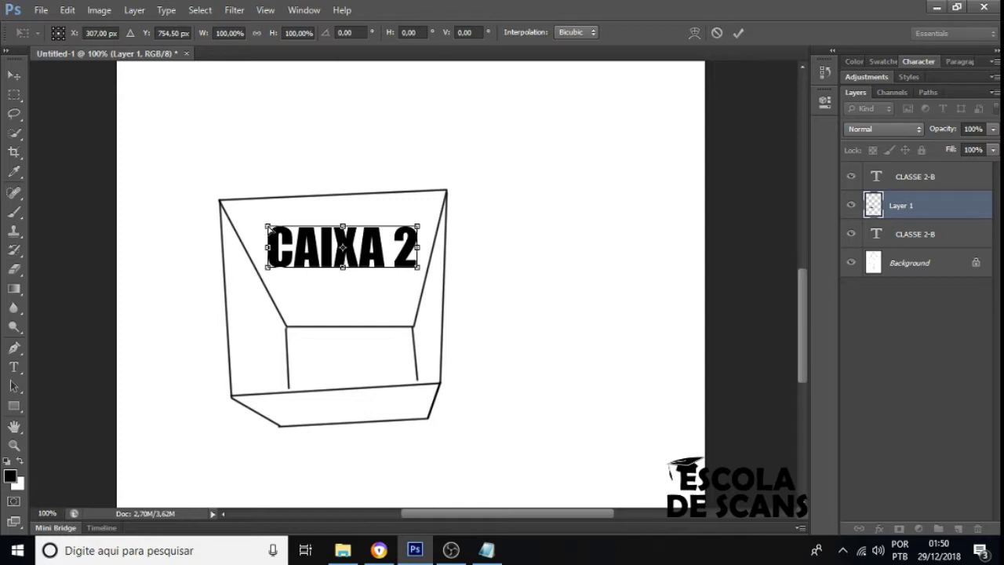
{"action": "left_click_drag", "start_coordinate": [268, 226], "coordinate": [247, 227]}
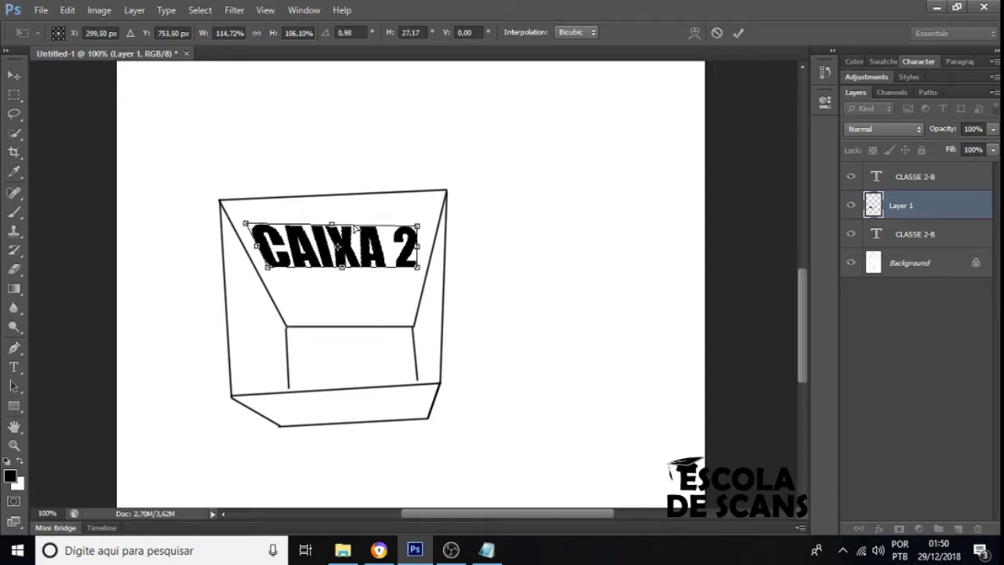
{"action": "mouse_move", "coordinate": [419, 228]}
{"action": "left_mouse_down"}
{"action": "mouse_move", "coordinate": [427, 210]}
{"action": "mouse_move", "coordinate": [430, 218]}
{"action": "left_mouse_up"}
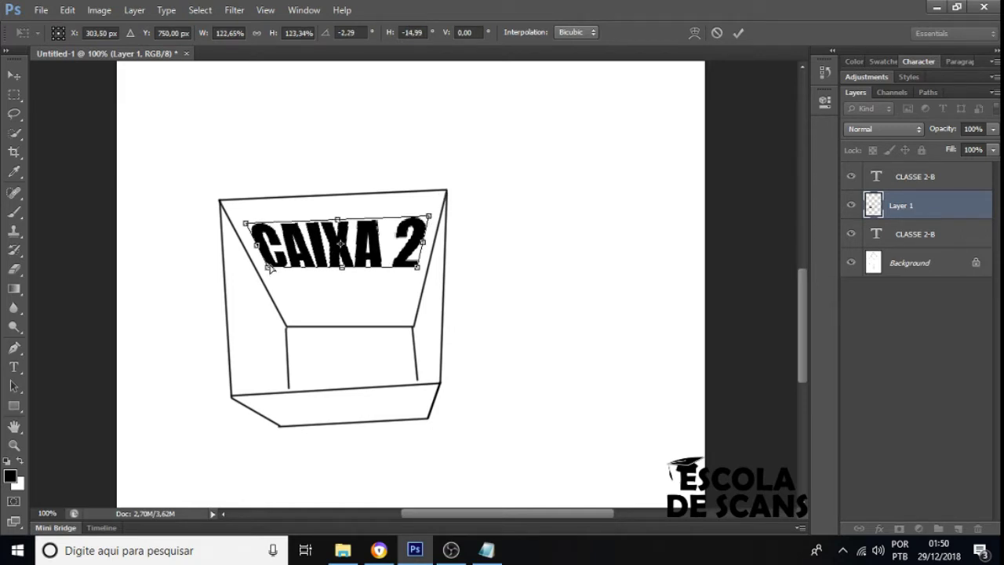
{"action": "left_click_drag", "start_coordinate": [417, 269], "coordinate": [416, 271]}
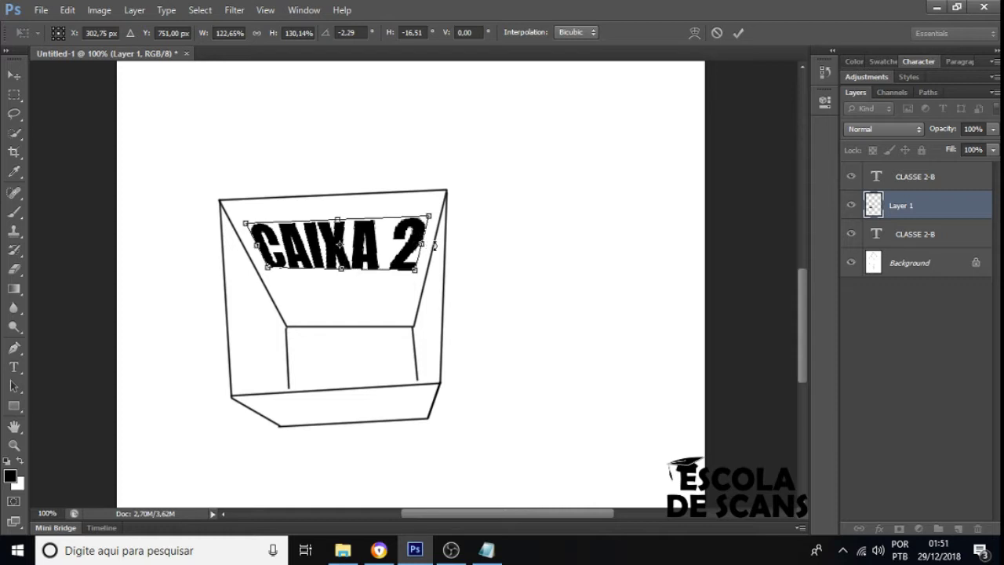
{"action": "key", "text": "Return"}
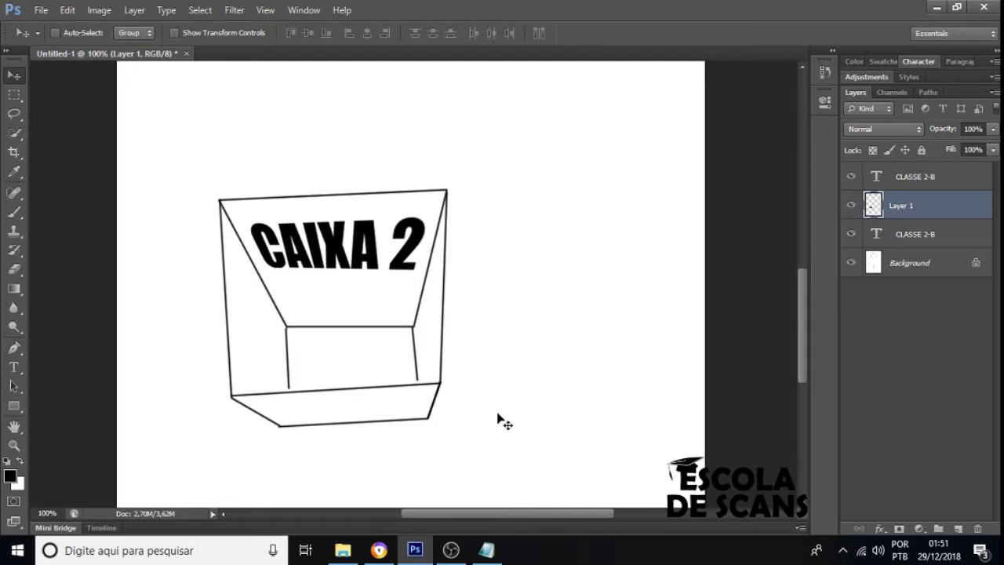
{"action": "key", "text": "ctrl+z"}
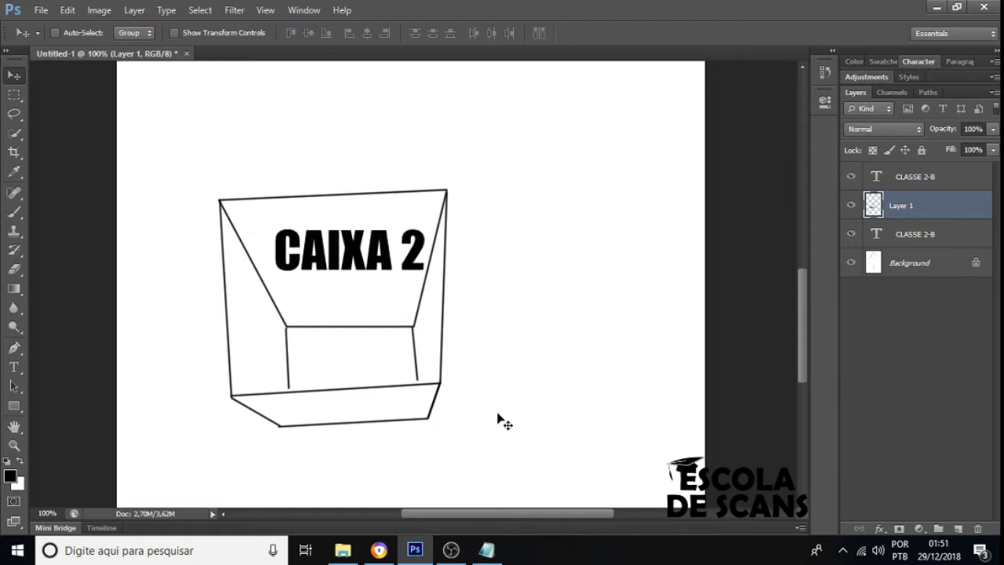
- Move "CAIXA 2" into the box's bottom front panel and Free Transform it to about 50% width, 61% height and -1.7° rotation
{"action": "left_click_drag", "start_coordinate": [361, 262], "coordinate": [359, 357]}
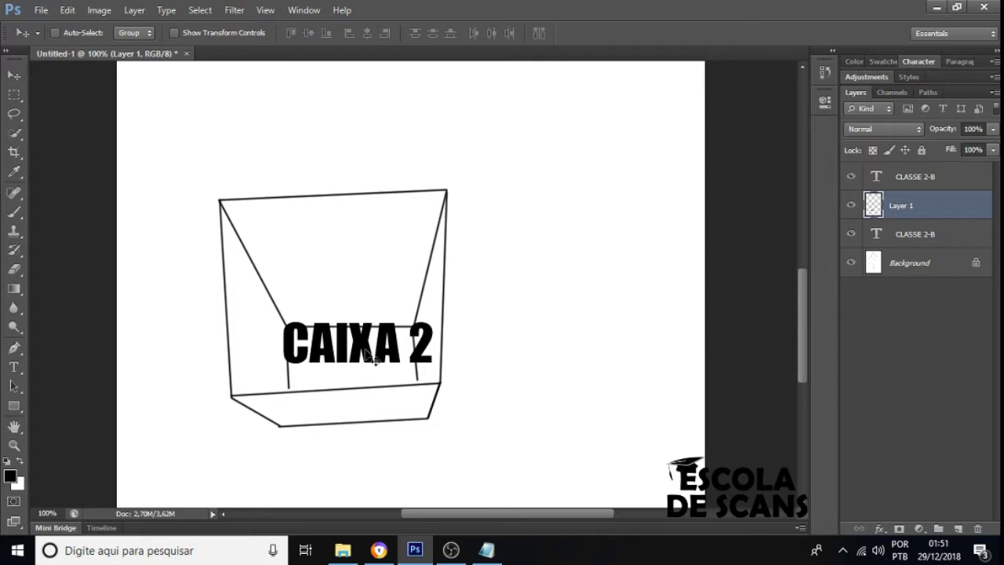
{"action": "key", "text": "ctrl+t"}
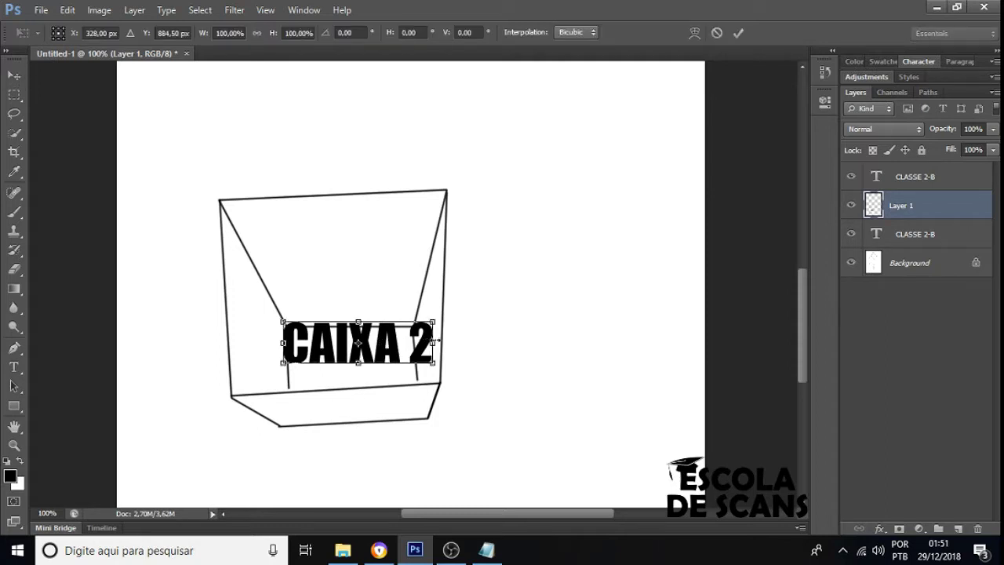
{"action": "left_click_drag", "start_coordinate": [435, 345], "coordinate": [350, 405]}
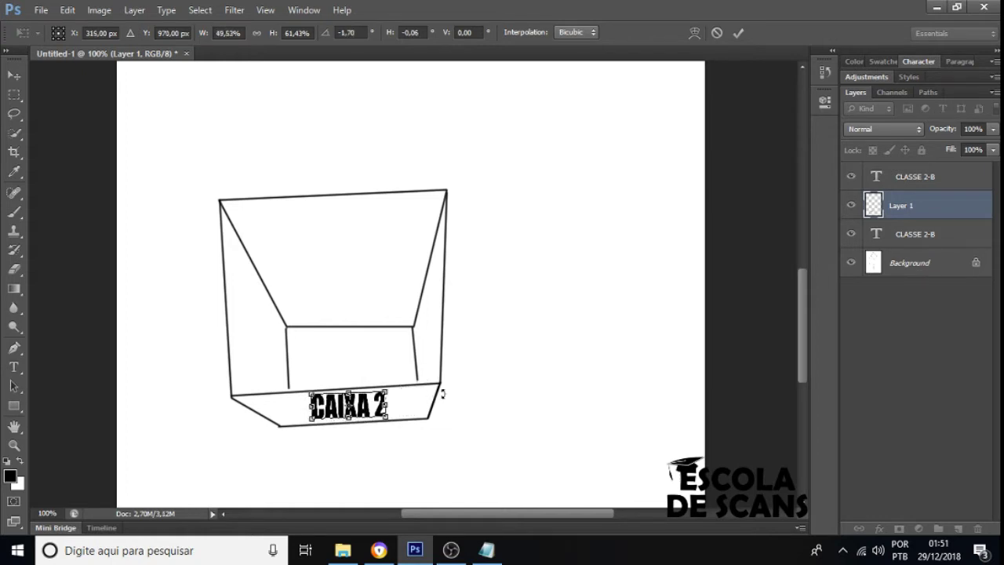
{"action": "left_click_drag", "start_coordinate": [374, 405], "coordinate": [378, 407]}
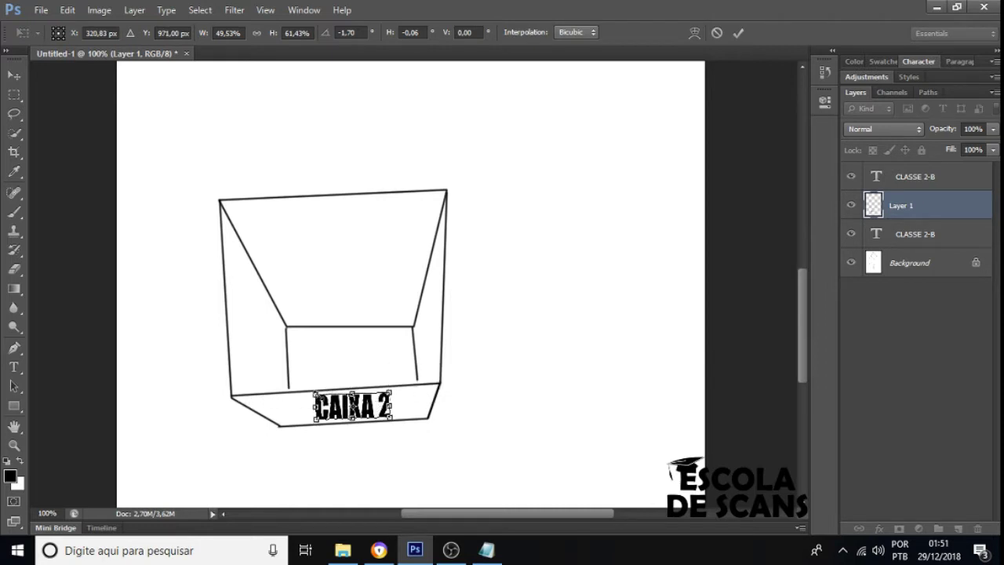
- Distort the upper corners of "CAIXA 2" outward to follow the bottom front panel's slanted sides, and apply the transform
{"action": "left_click_drag", "start_coordinate": [316, 396], "coordinate": [294, 399]}
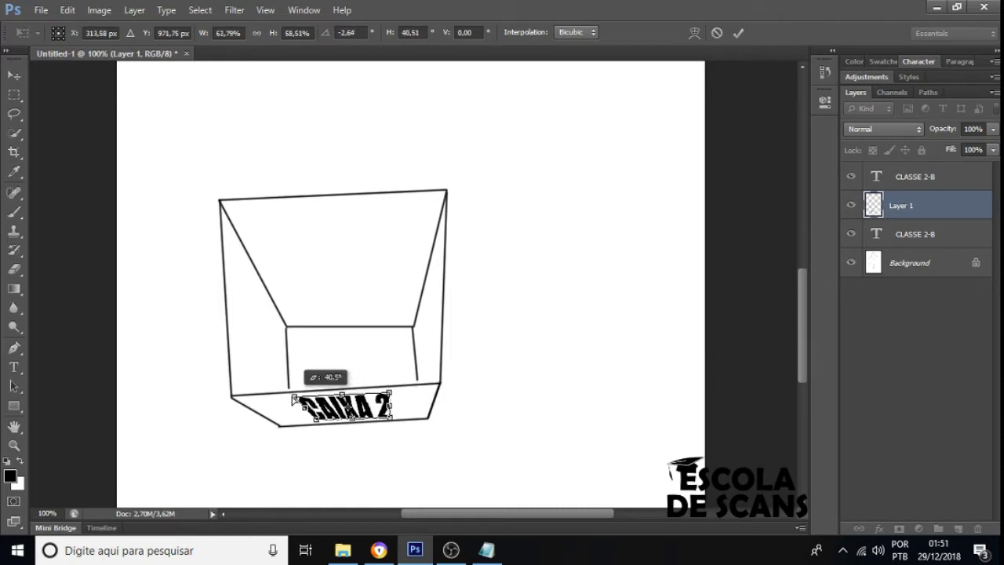
{"action": "mouse_move", "coordinate": [396, 393]}
{"action": "left_mouse_down"}
{"action": "mouse_move", "coordinate": [406, 392]}
{"action": "mouse_move", "coordinate": [385, 418]}
{"action": "mouse_move", "coordinate": [397, 390]}
{"action": "left_mouse_up"}
{"action": "key", "text": "Return"}
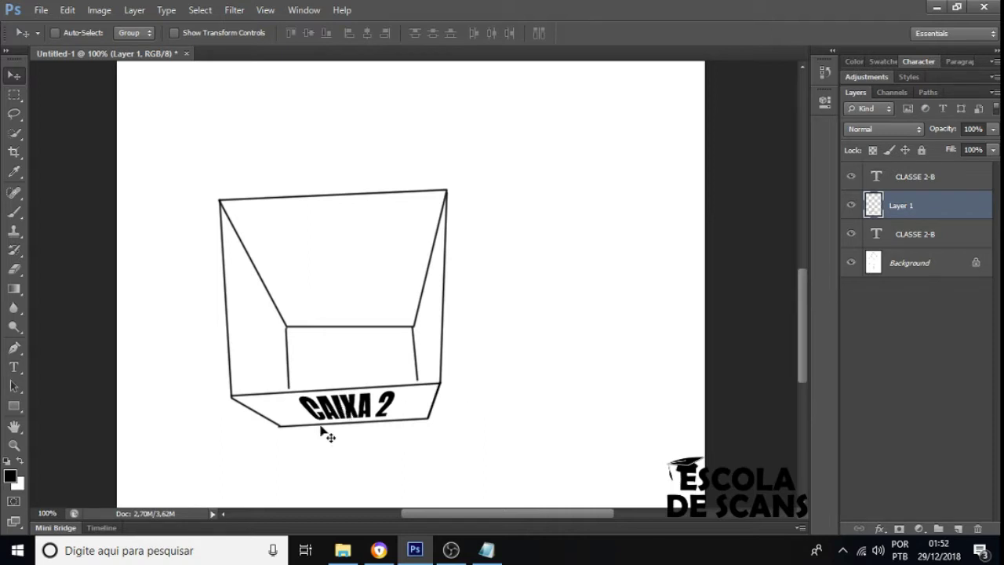
{"action": "scroll", "coordinate": [329, 420], "scroll_direction": "down", "scroll_amount": 1}
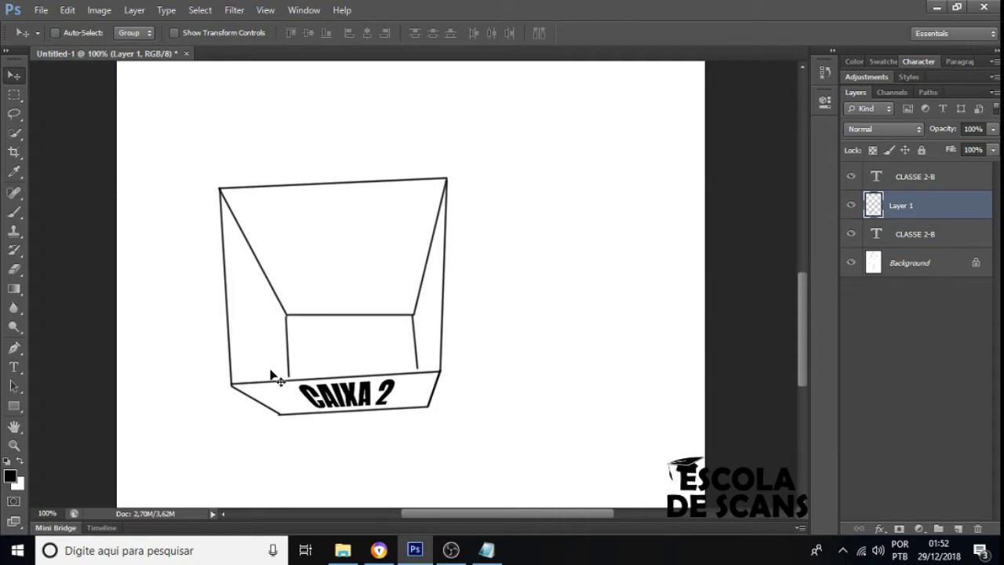
{"action": "scroll", "coordinate": [401, 404], "scroll_direction": "down", "scroll_amount": 2}
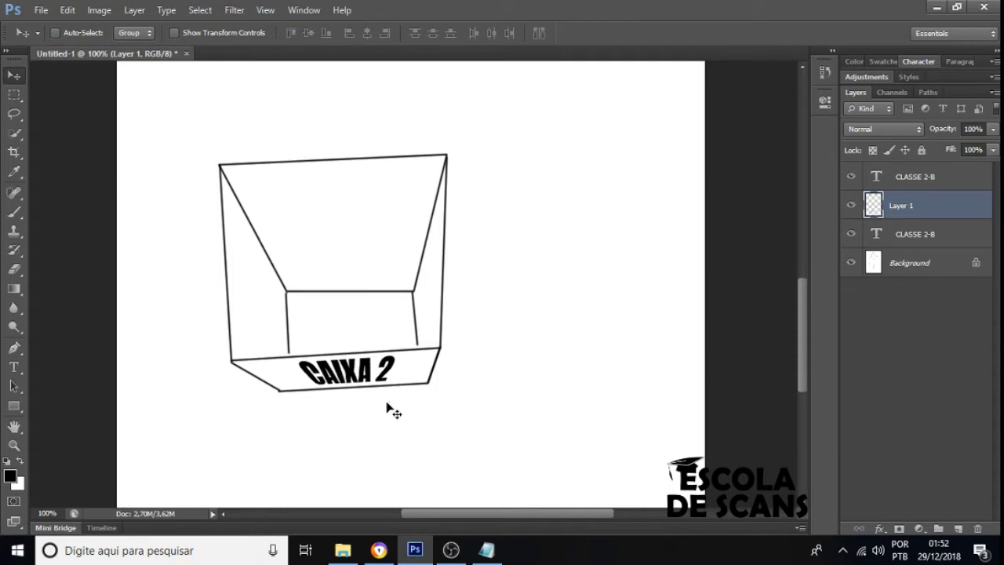
{"action": "scroll", "coordinate": [382, 481], "scroll_direction": "up", "scroll_amount": 5}
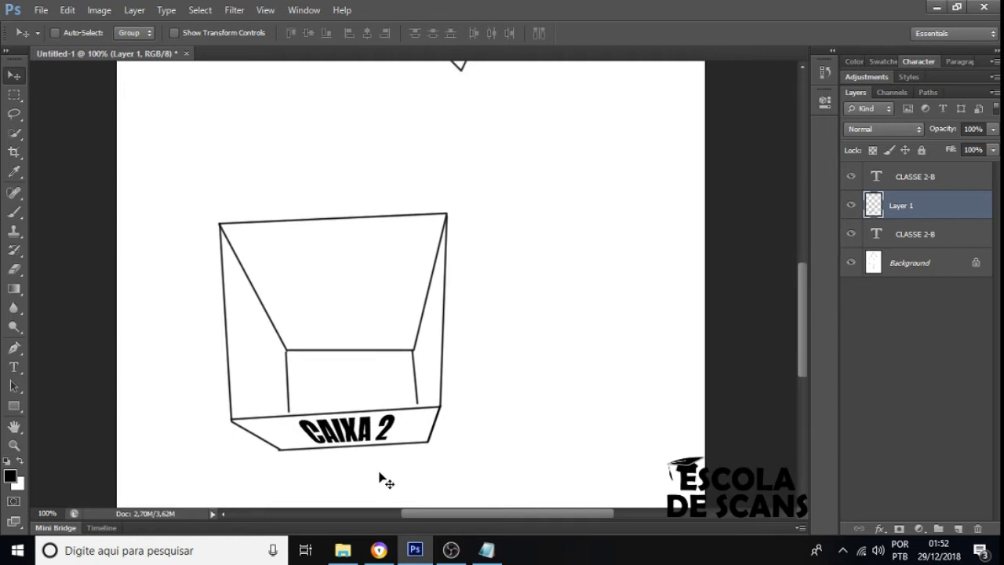
{"action": "scroll", "coordinate": [332, 372], "scroll_direction": "up", "scroll_amount": 5}
{"action": "scroll", "coordinate": [332, 372], "scroll_direction": "down", "scroll_amount": 7}
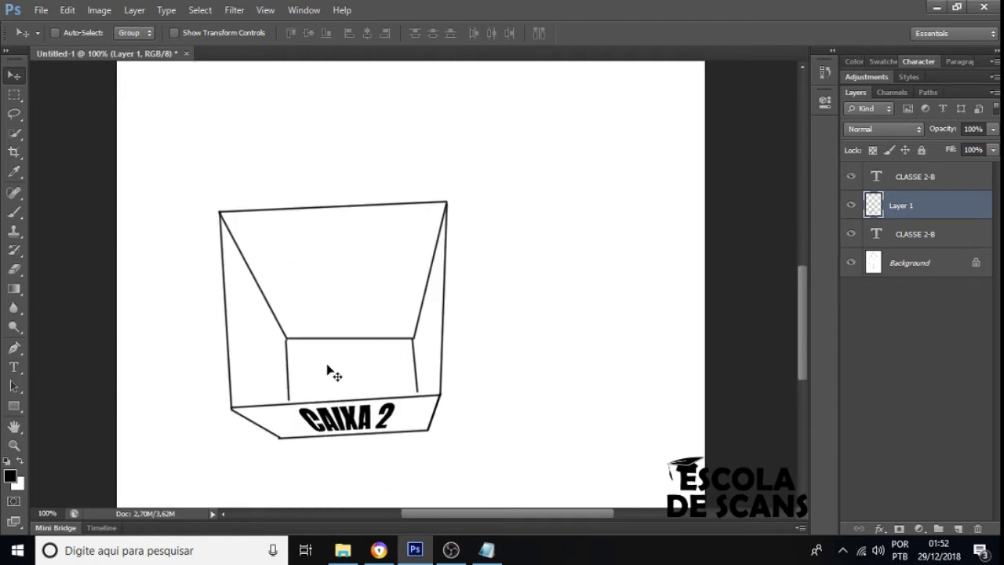
- Delete the distorted "CAIXA 2" layer and write "STRITER" at 70 pt in a new text box beside the box drawing
{"action": "left_click", "coordinate": [10, 368]}
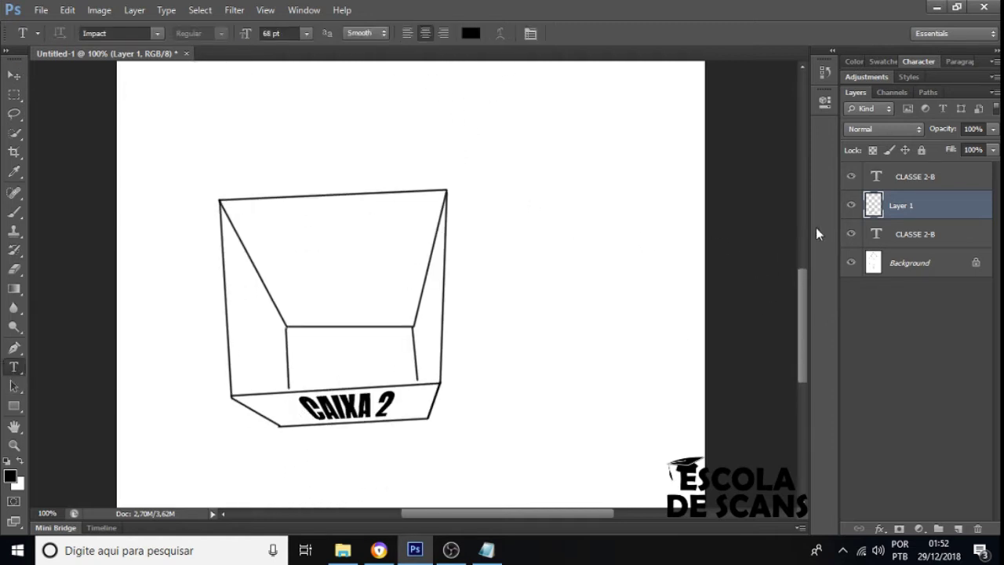
{"action": "key", "text": "Delete"}
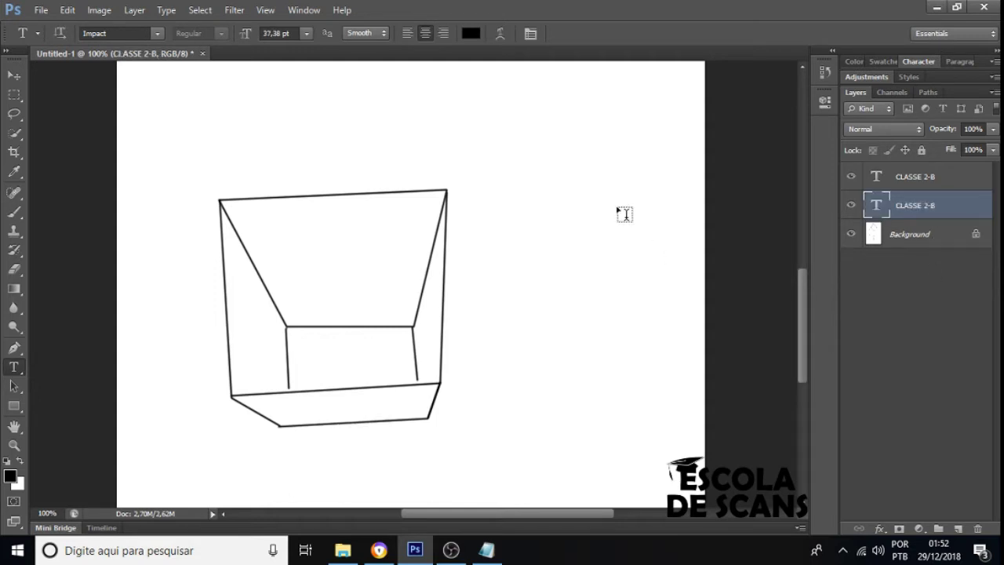
{"action": "left_click_drag", "start_coordinate": [460, 183], "coordinate": [684, 458]}
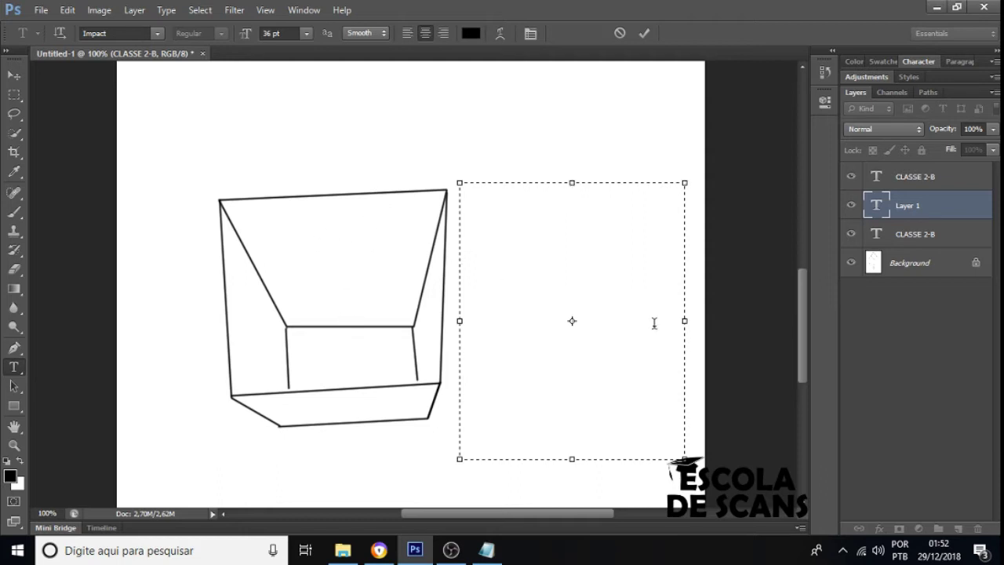
{"action": "type", "text": "STR ITER"}
{"action": "key", "text": "ctrl+a"}
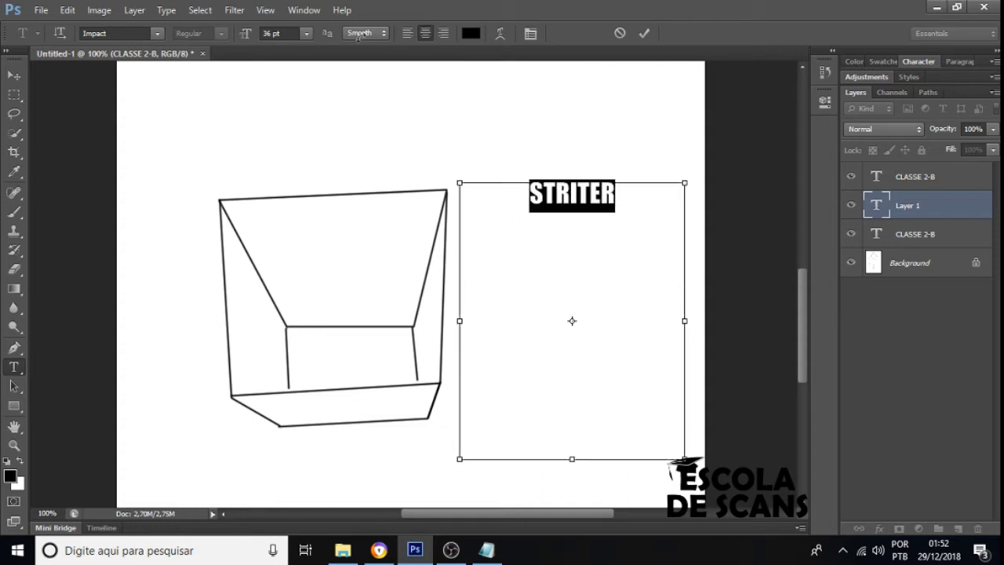
{"action": "left_click_drag", "start_coordinate": [247, 35], "coordinate": [280, 94]}
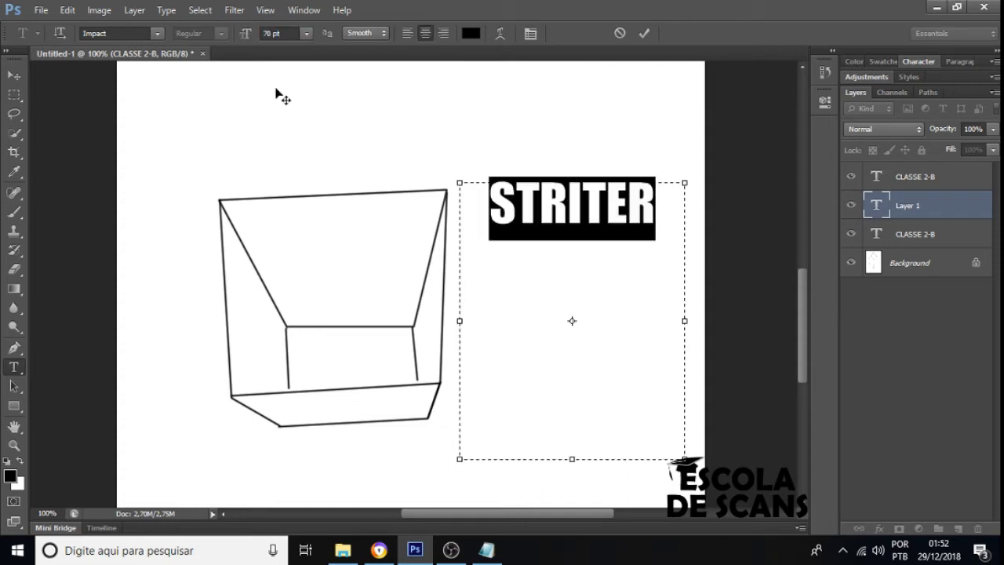
- Move the "STRITER" text onto the box's upper panel and back out to the blank area beside the box
{"action": "left_click", "coordinate": [14, 75]}
{"action": "left_click_drag", "start_coordinate": [428, 194], "coordinate": [433, 251]}
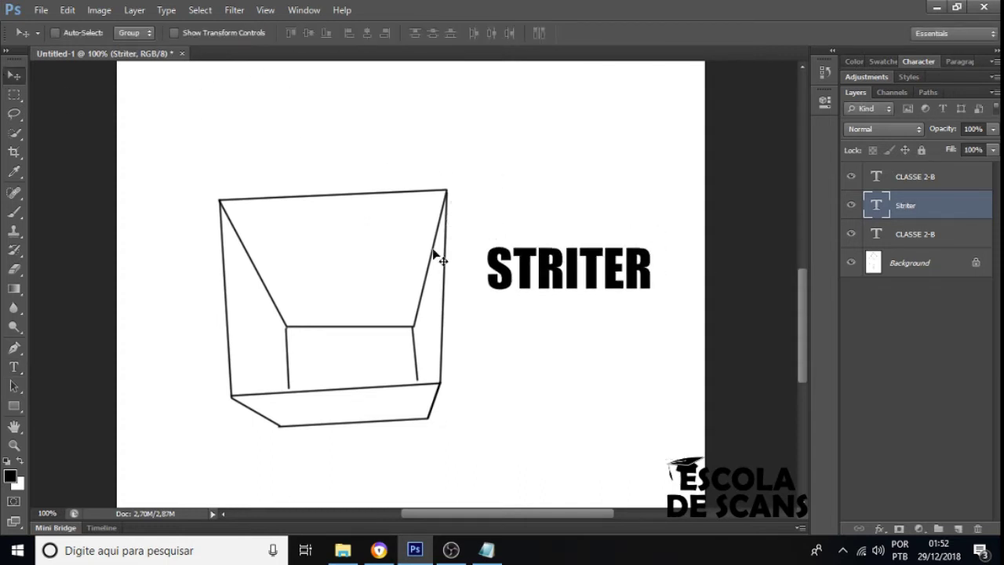
{"action": "mouse_move", "coordinate": [628, 278]}
{"action": "left_mouse_down"}
{"action": "mouse_move", "coordinate": [378, 270]}
{"action": "mouse_move", "coordinate": [402, 269]}
{"action": "left_mouse_up"}
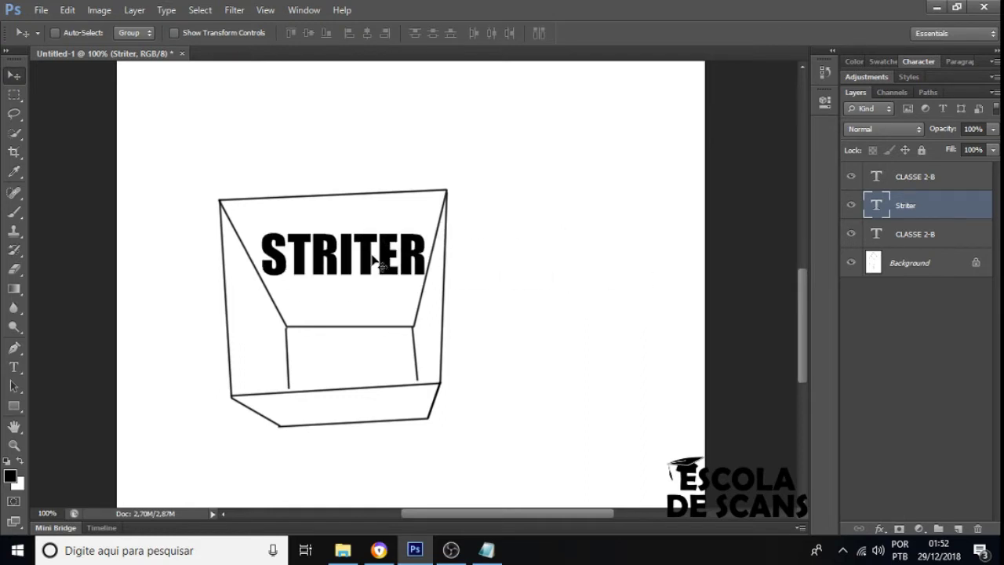
{"action": "mouse_move", "coordinate": [374, 262]}
{"action": "left_mouse_down"}
{"action": "mouse_move", "coordinate": [356, 268]}
{"action": "mouse_move", "coordinate": [377, 263]}
{"action": "left_mouse_up"}
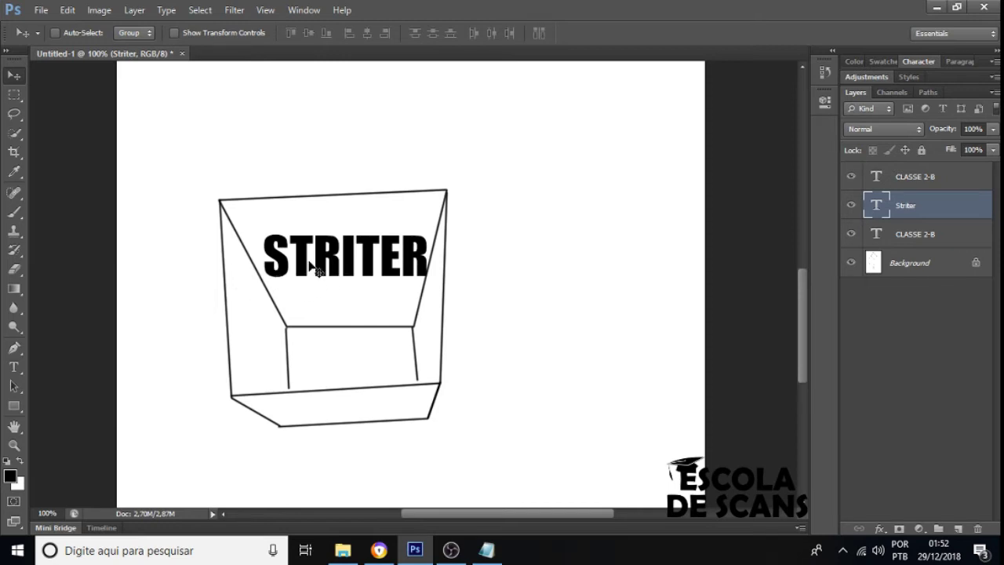
{"action": "left_click_drag", "start_coordinate": [305, 265], "coordinate": [541, 263]}
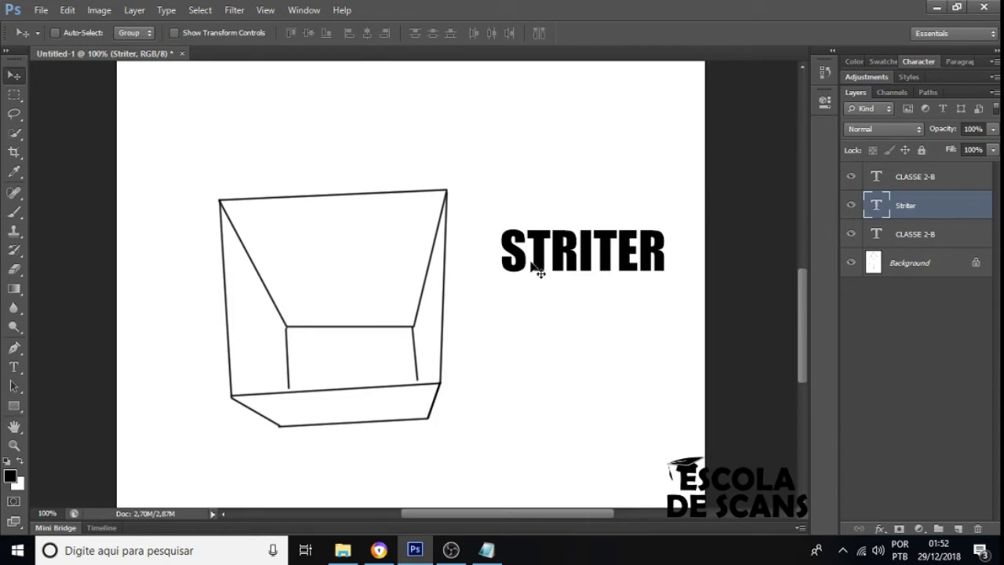
- Add an empty layer beneath the "Striter" text layer, merge the text into it, and nudge the merged text closer to the box
{"action": "right_click", "coordinate": [531, 262]}
{"action": "left_click", "coordinate": [923, 223]}
{"action": "left_click", "coordinate": [963, 530]}
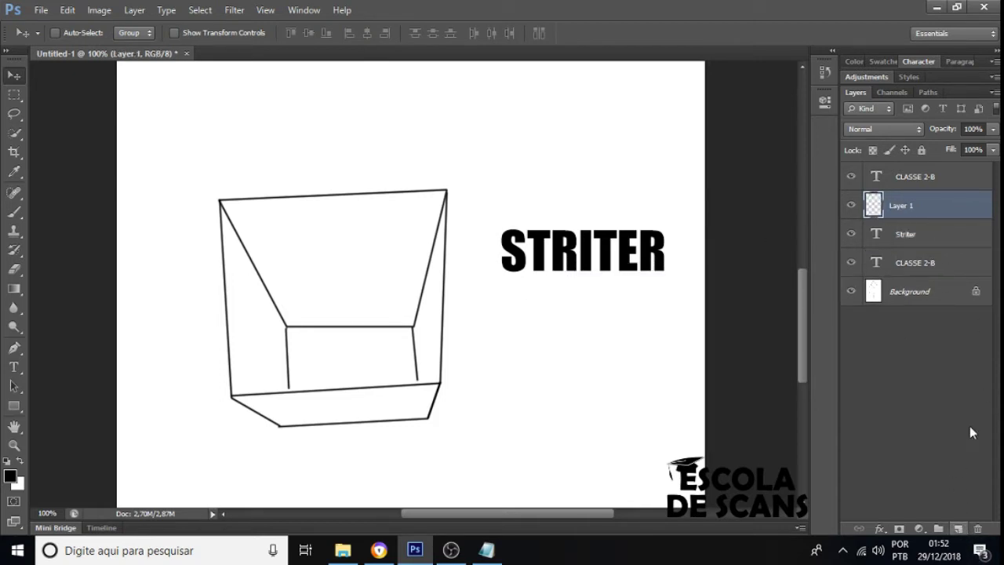
{"action": "left_click_drag", "start_coordinate": [927, 261], "coordinate": [929, 203]}
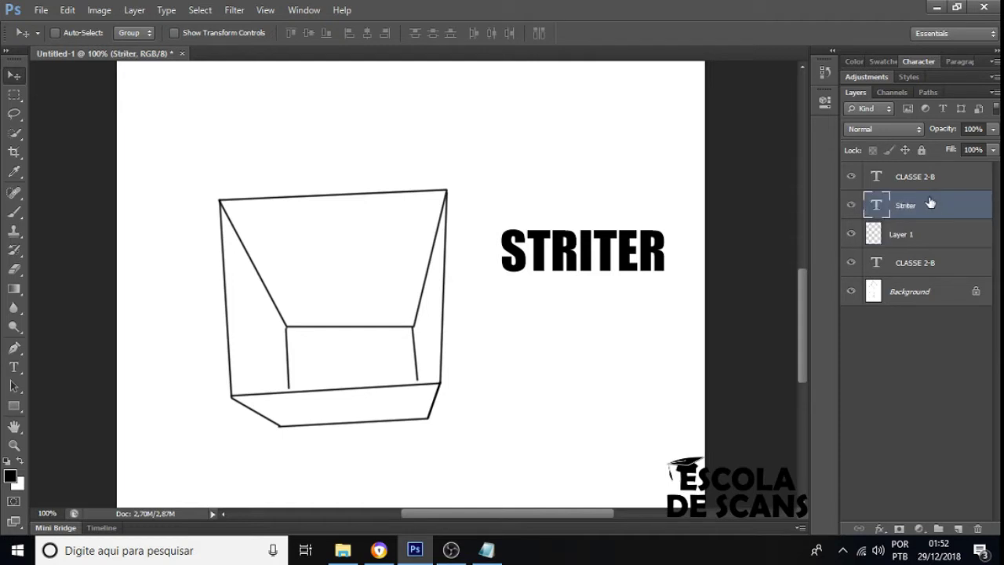
{"action": "key", "text": "ctrl+e"}
{"action": "left_click_drag", "start_coordinate": [614, 229], "coordinate": [596, 251]}
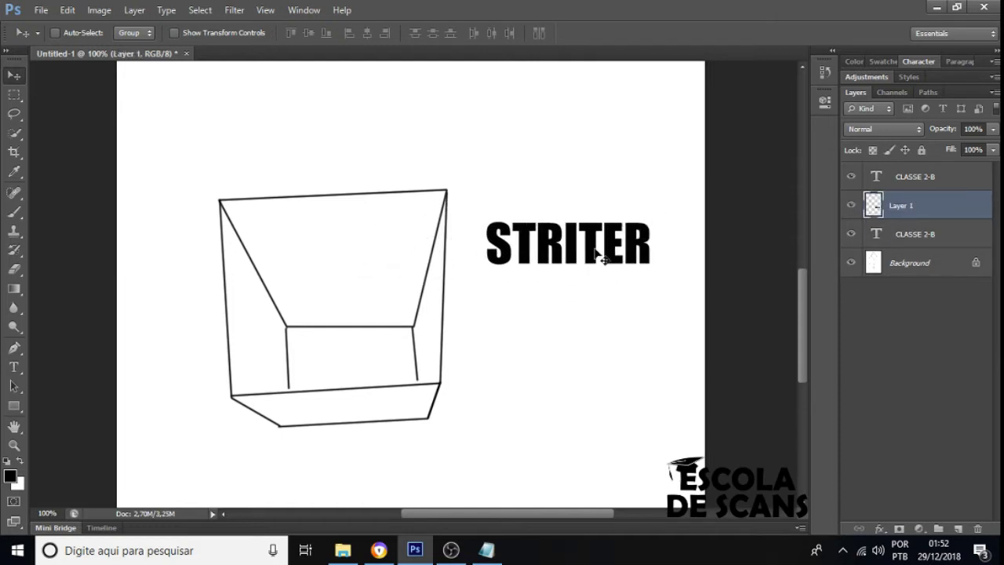
- Free Transform the merged "STRITER" layer to about 82% width and 144% height
{"action": "key", "text": "ctrl+t"}
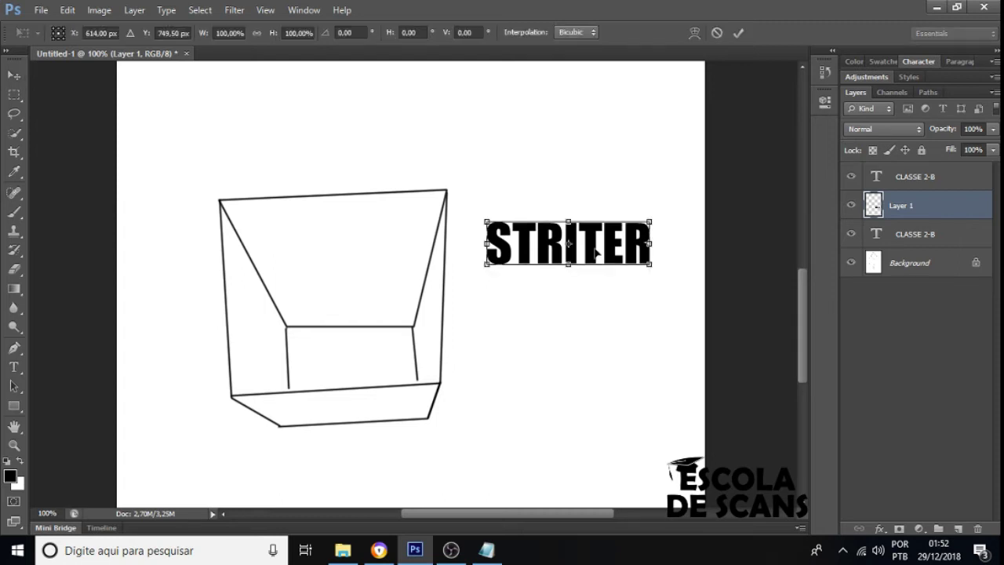
{"action": "scroll", "coordinate": [596, 251], "scroll_direction": "up", "scroll_amount": 8}
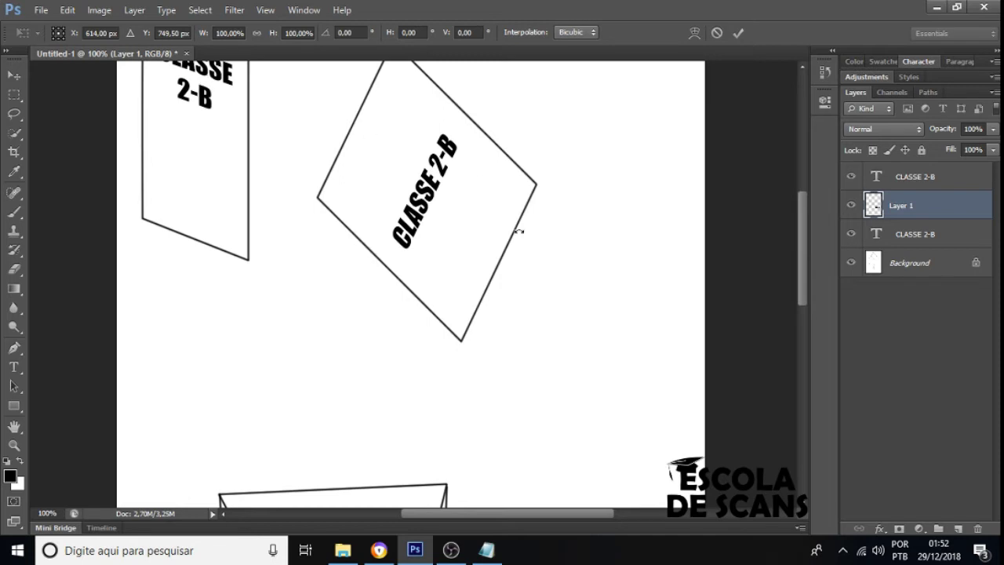
{"action": "scroll", "coordinate": [548, 309], "scroll_direction": "down", "scroll_amount": 5}
{"action": "scroll", "coordinate": [549, 309], "scroll_direction": "down", "scroll_amount": 3}
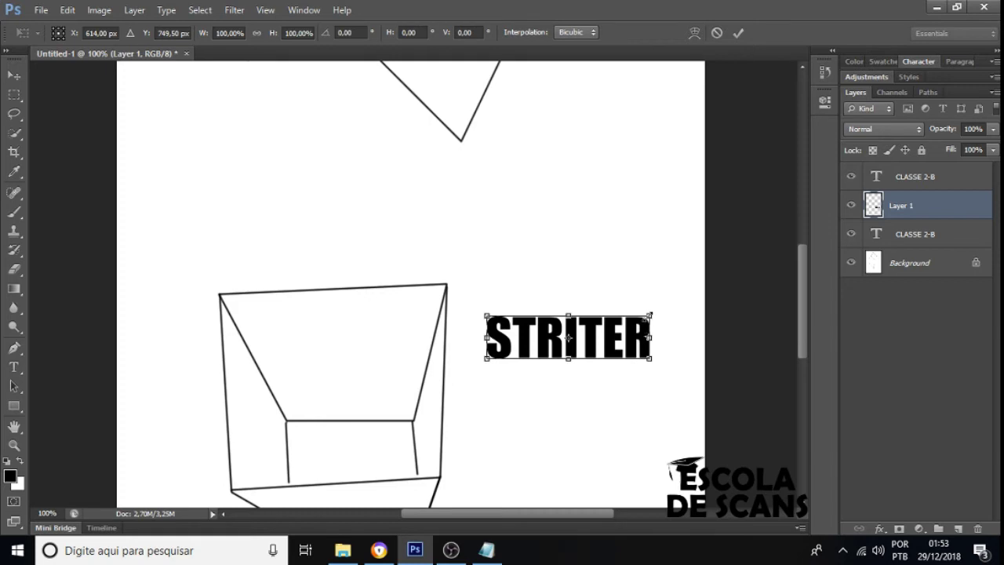
{"action": "left_click_drag", "start_coordinate": [649, 315], "coordinate": [656, 267]}
{"action": "mouse_move", "coordinate": [568, 267]}
{"action": "left_mouse_down"}
{"action": "mouse_move", "coordinate": [562, 95]}
{"action": "mouse_move", "coordinate": [571, 281]}
{"action": "left_mouse_up"}
{"action": "left_click_drag", "start_coordinate": [487, 319], "coordinate": [526, 318]}
{"action": "mouse_move", "coordinate": [526, 284]}
{"action": "left_mouse_down"}
{"action": "mouse_move", "coordinate": [337, 157]}
{"action": "mouse_move", "coordinate": [163, 203]}
{"action": "mouse_move", "coordinate": [219, 186]}
{"action": "mouse_move", "coordinate": [494, 333]}
{"action": "mouse_move", "coordinate": [554, 292]}
{"action": "mouse_move", "coordinate": [522, 298]}
{"action": "left_mouse_up"}
{"action": "mouse_move", "coordinate": [590, 302]}
{"action": "left_mouse_down"}
{"action": "mouse_move", "coordinate": [594, 268]}
{"action": "mouse_move", "coordinate": [511, 275]}
{"action": "mouse_move", "coordinate": [459, 308]}
{"action": "mouse_move", "coordinate": [497, 425]}
{"action": "mouse_move", "coordinate": [627, 384]}
{"action": "mouse_move", "coordinate": [557, 271]}
{"action": "mouse_move", "coordinate": [610, 329]}
{"action": "mouse_move", "coordinate": [553, 306]}
{"action": "mouse_move", "coordinate": [586, 297]}
{"action": "left_mouse_up"}
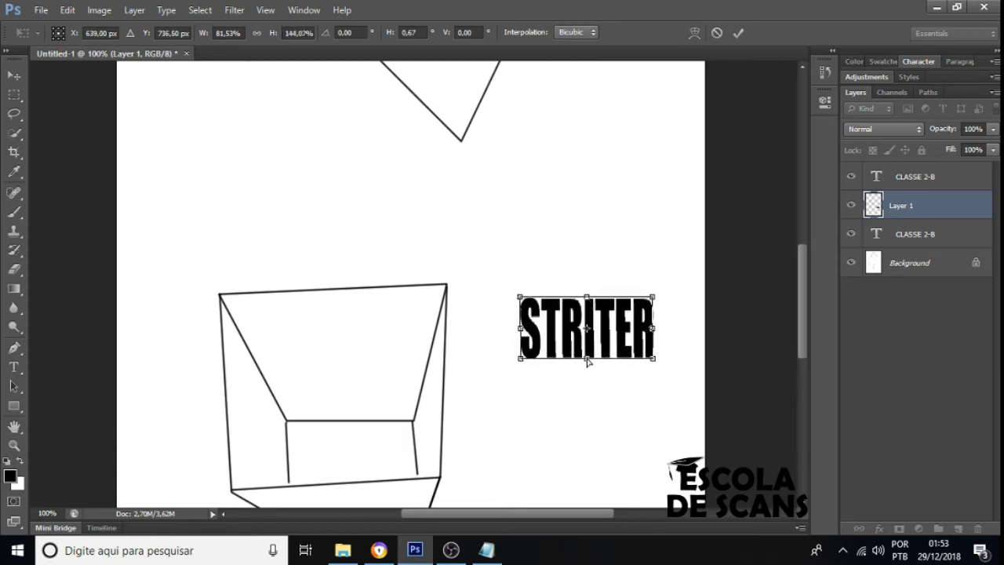
- Skew the bottom and left edges of "STRITER" to about 67% width, -9° rotation and -4.2° horizontal skew
{"action": "mouse_move", "coordinate": [586, 361]}
{"action": "left_mouse_down"}
{"action": "mouse_move", "coordinate": [471, 367]}
{"action": "mouse_move", "coordinate": [600, 367]}
{"action": "mouse_move", "coordinate": [620, 270]}
{"action": "mouse_move", "coordinate": [465, 298]}
{"action": "mouse_move", "coordinate": [542, 372]}
{"action": "mouse_move", "coordinate": [590, 360]}
{"action": "left_mouse_up"}
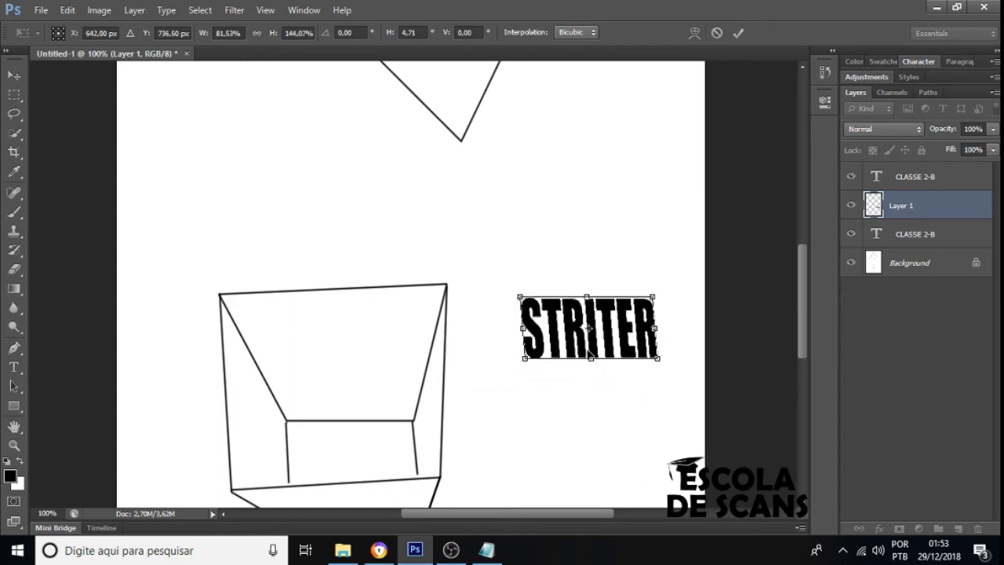
{"action": "mouse_move", "coordinate": [520, 330]}
{"action": "left_mouse_down"}
{"action": "mouse_move", "coordinate": [478, 333]}
{"action": "mouse_move", "coordinate": [572, 337]}
{"action": "mouse_move", "coordinate": [588, 217]}
{"action": "mouse_move", "coordinate": [527, 316]}
{"action": "left_mouse_up"}
{"action": "scroll", "coordinate": [528, 315], "scroll_direction": "up", "scroll_amount": 5}
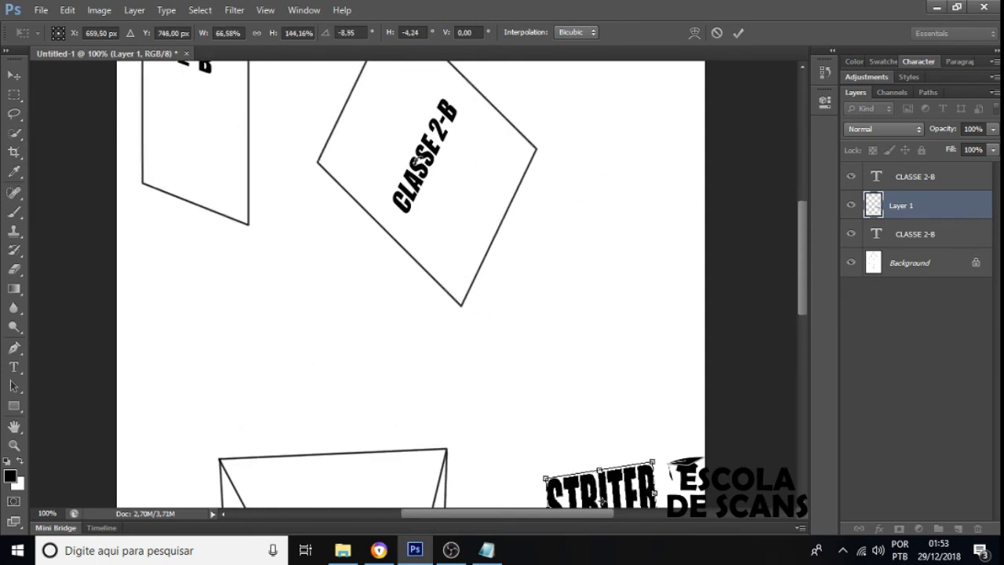
{"action": "scroll", "coordinate": [448, 251], "scroll_direction": "down", "scroll_amount": 4}
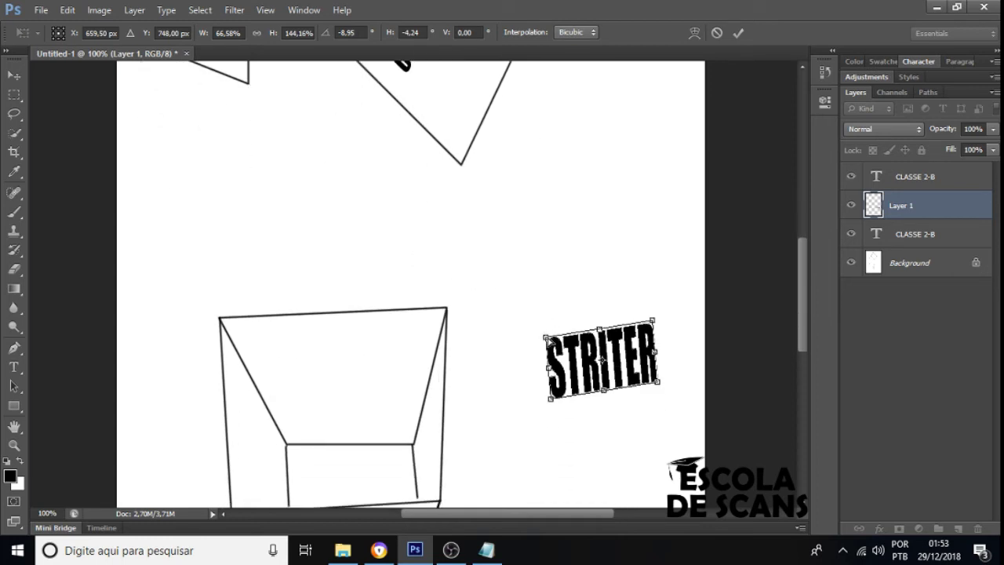
- Distort "STRITER" into a perspective taper by pulling the corners beside the S far apart, and shift the applied result slightly upward
{"action": "left_click_drag", "start_coordinate": [547, 339], "coordinate": [518, 261]}
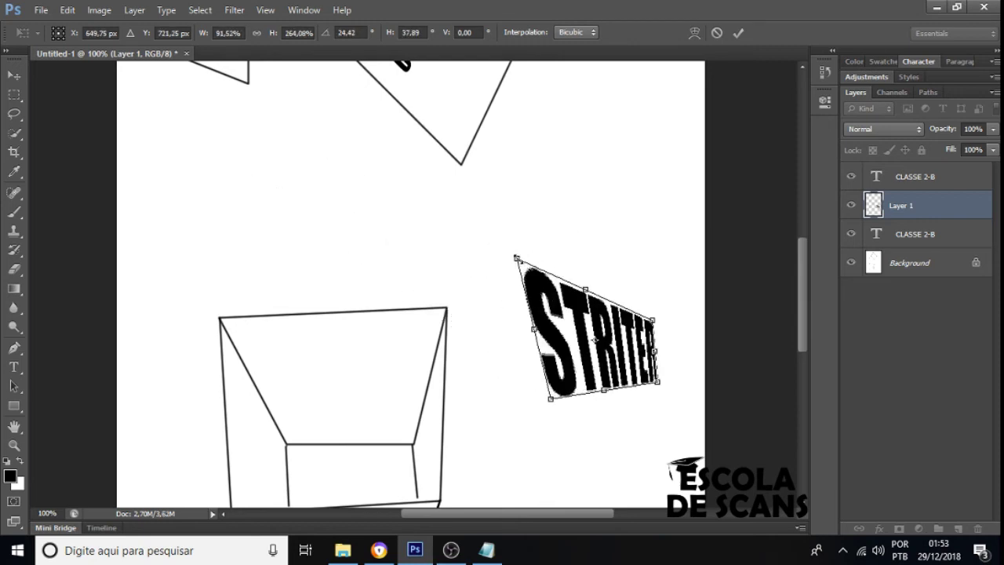
{"action": "left_click_drag", "start_coordinate": [551, 399], "coordinate": [512, 453]}
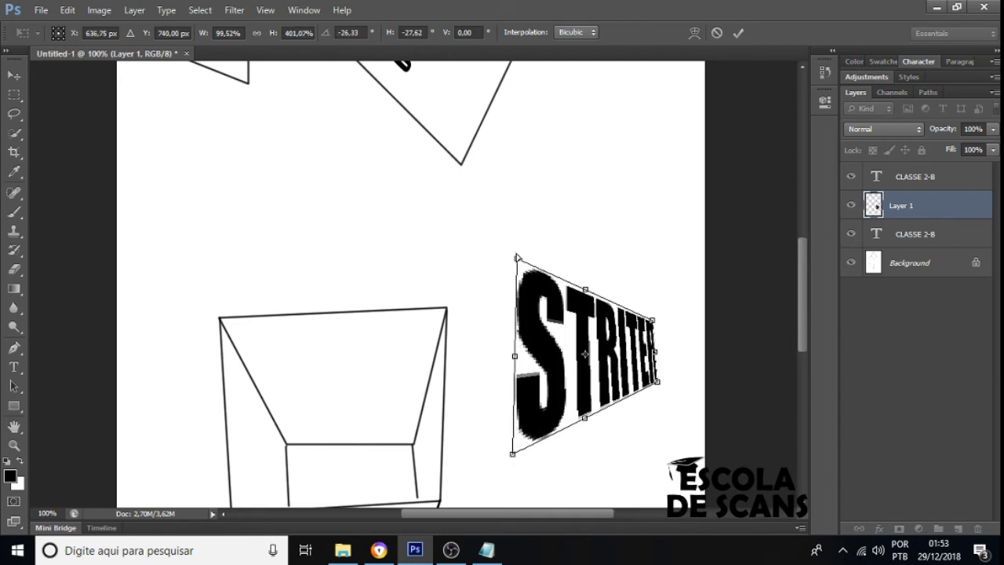
{"action": "left_click_drag", "start_coordinate": [516, 258], "coordinate": [508, 252]}
{"action": "key", "text": "Return"}
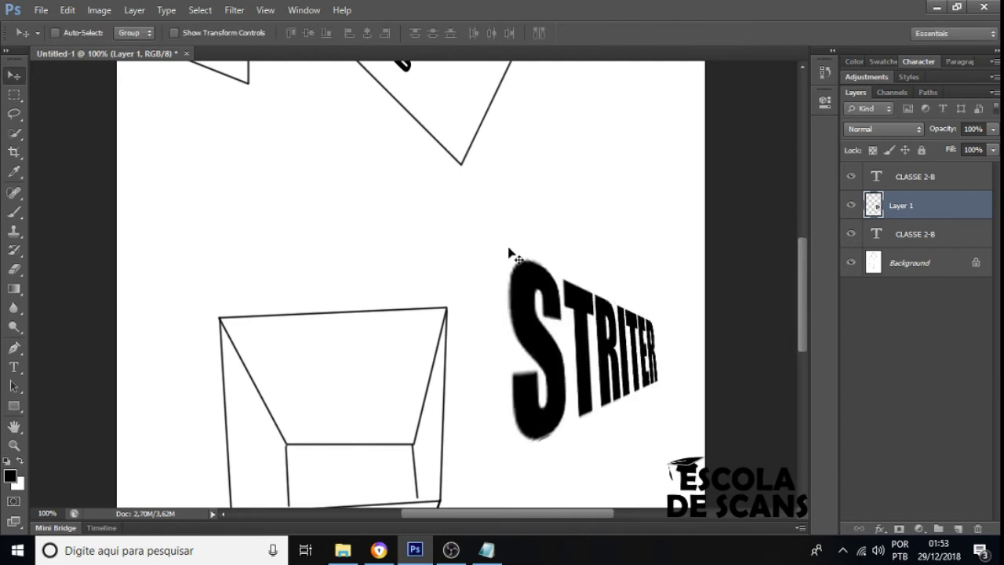
{"action": "left_click_drag", "start_coordinate": [622, 342], "coordinate": [602, 298]}
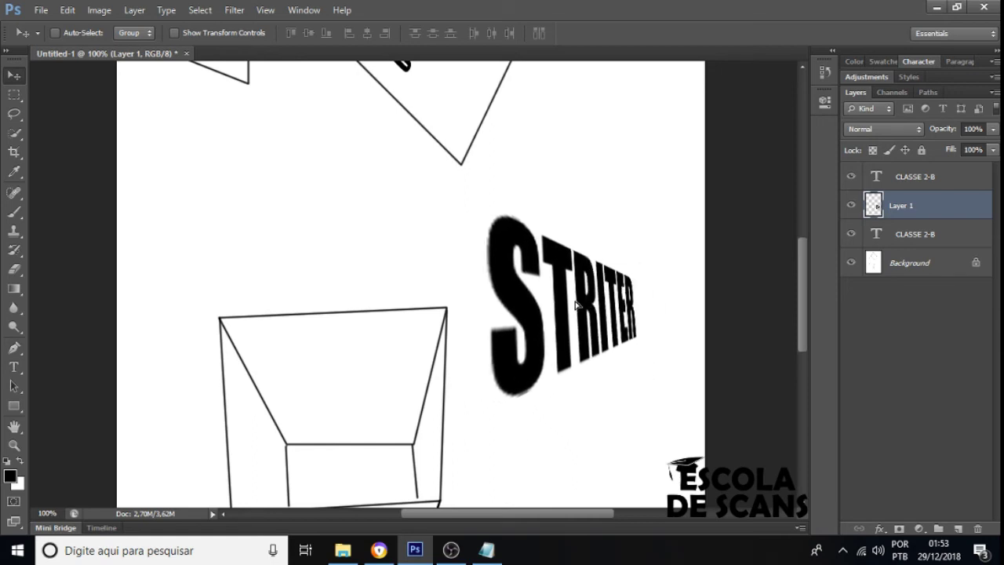